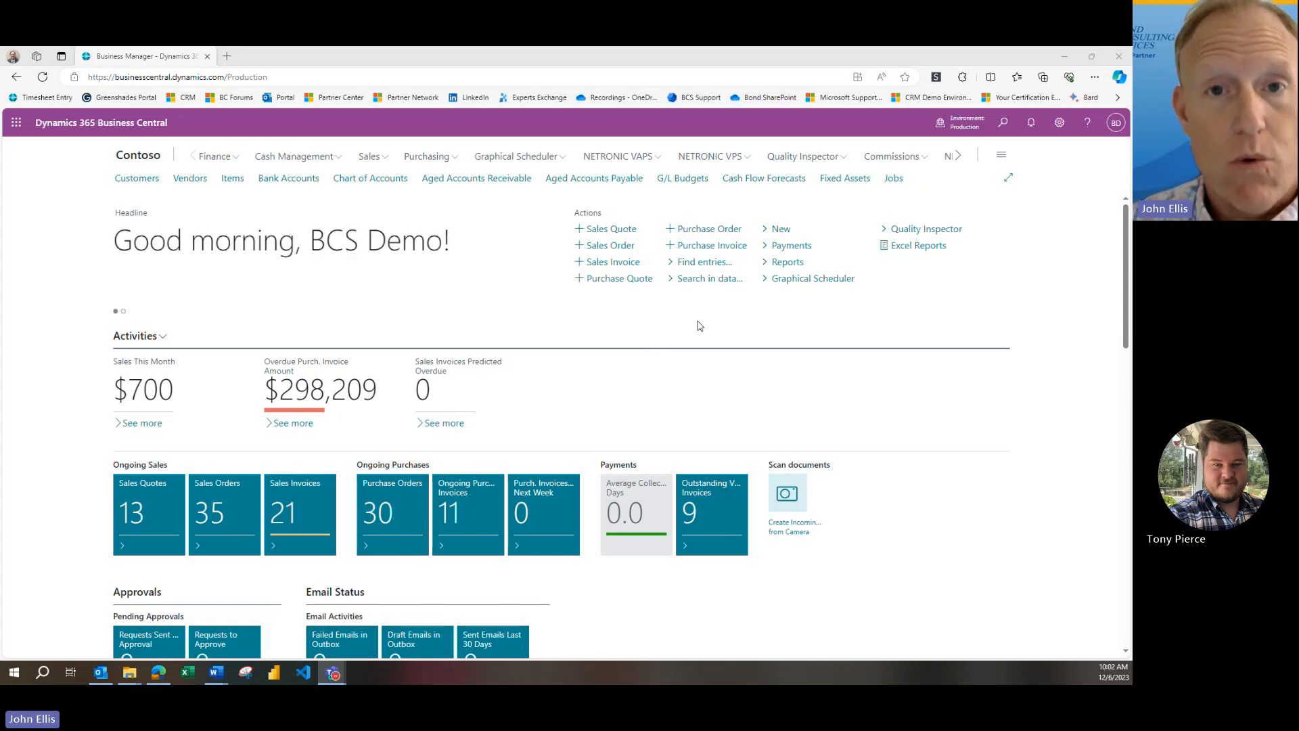
Search for documents with posting date 10/31/2023 using Find entries
{"action": "left_click", "coordinate": [697, 267]}
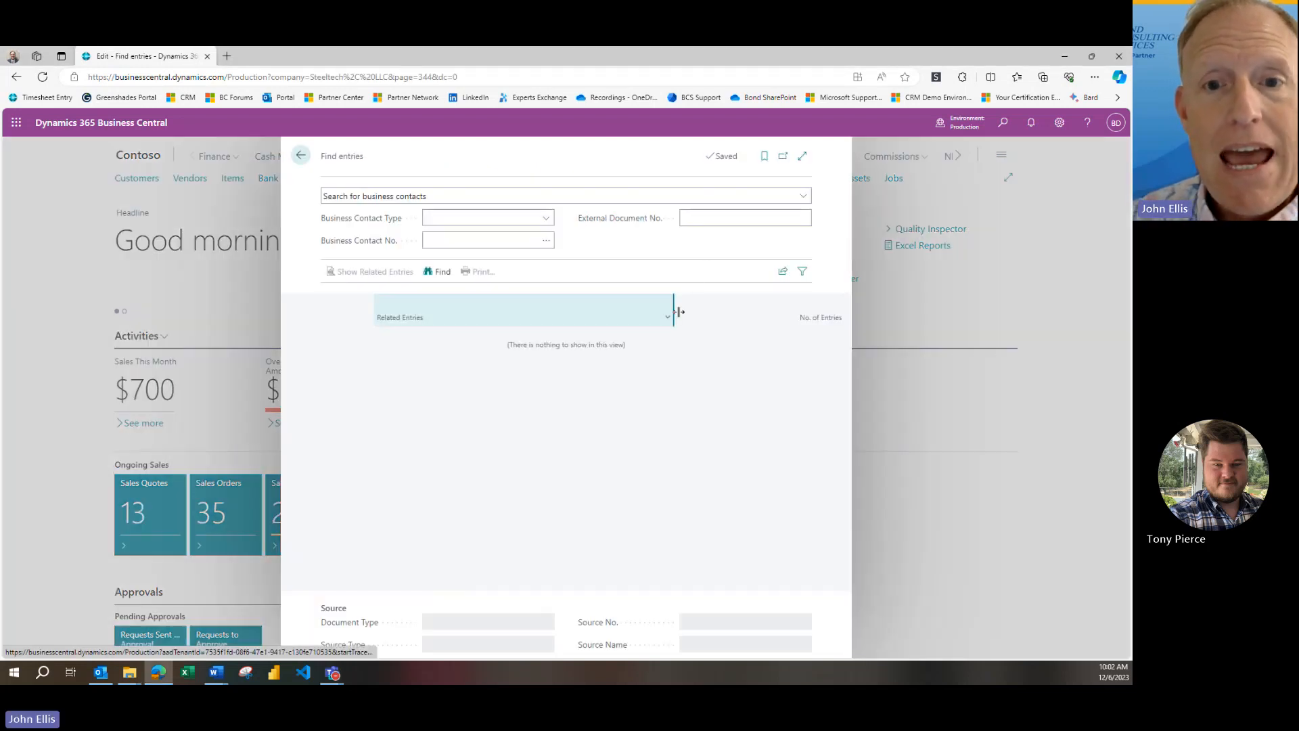
{"action": "left_click", "coordinate": [702, 202]}
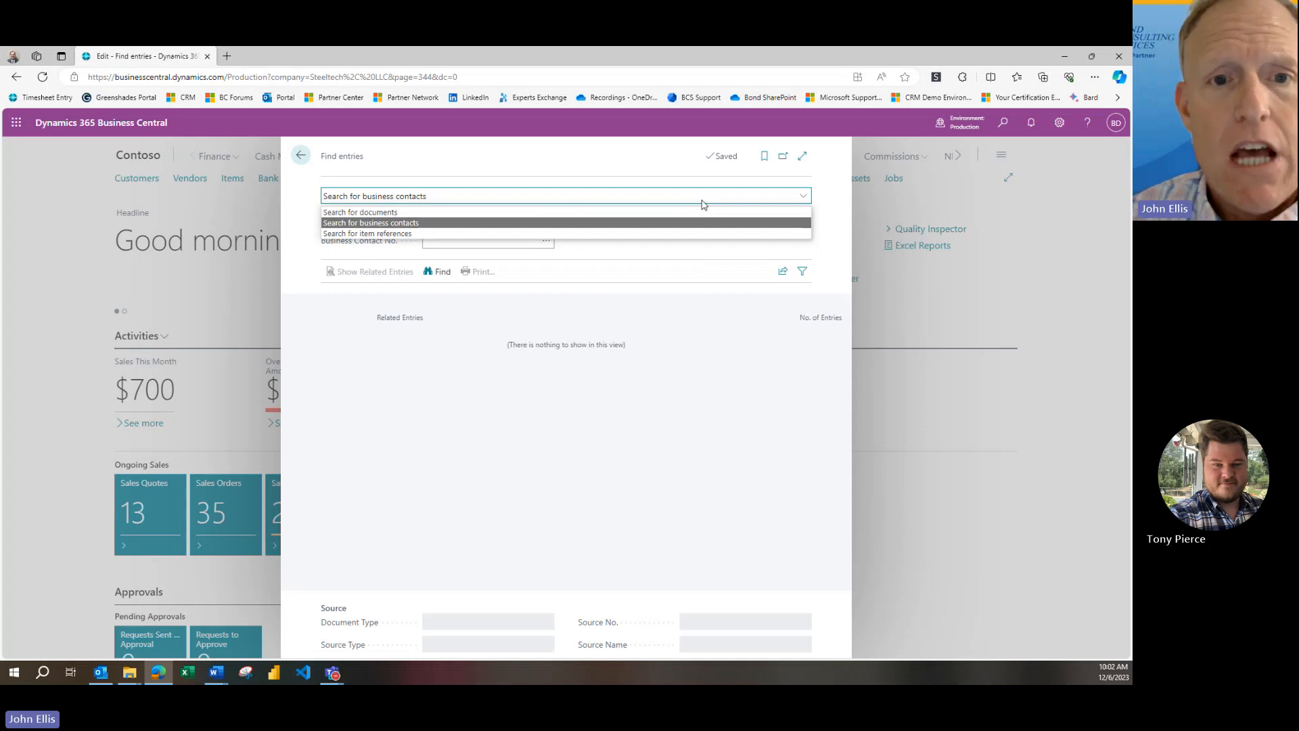
{"action": "left_click", "coordinate": [665, 214]}
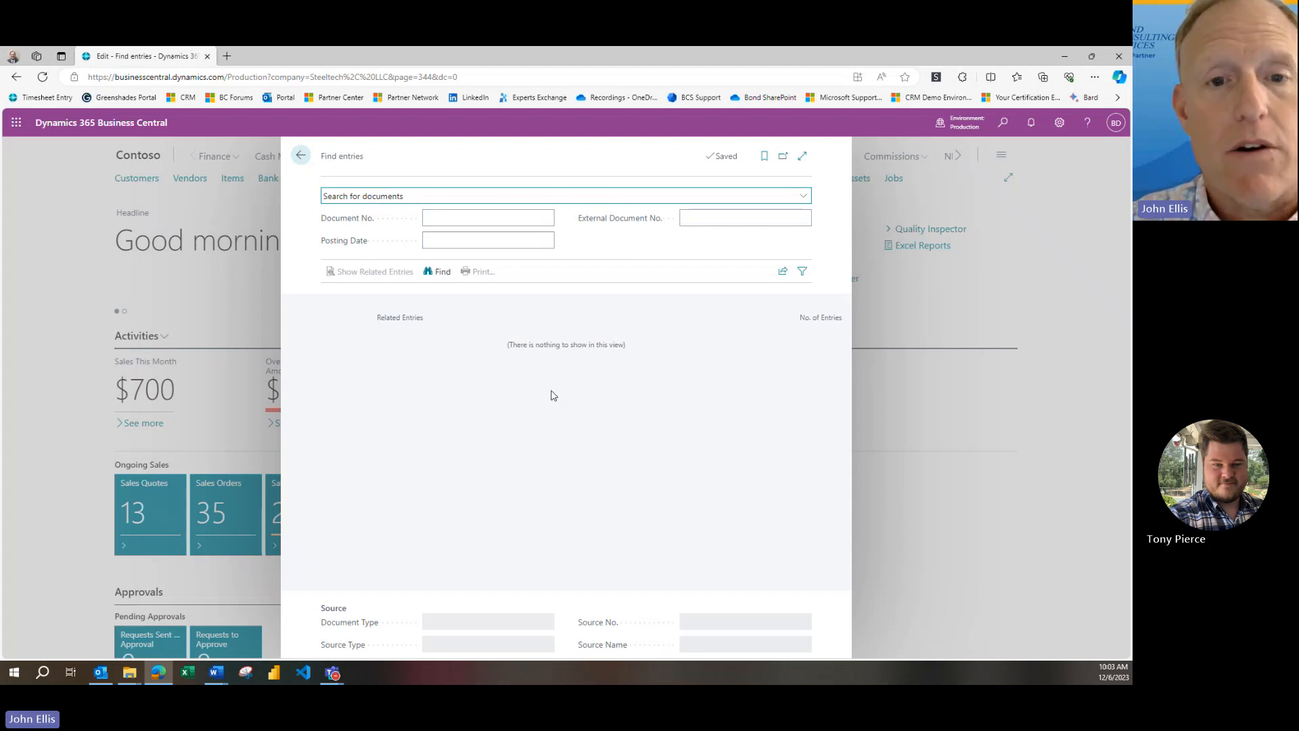
{"action": "left_click", "coordinate": [498, 238]}
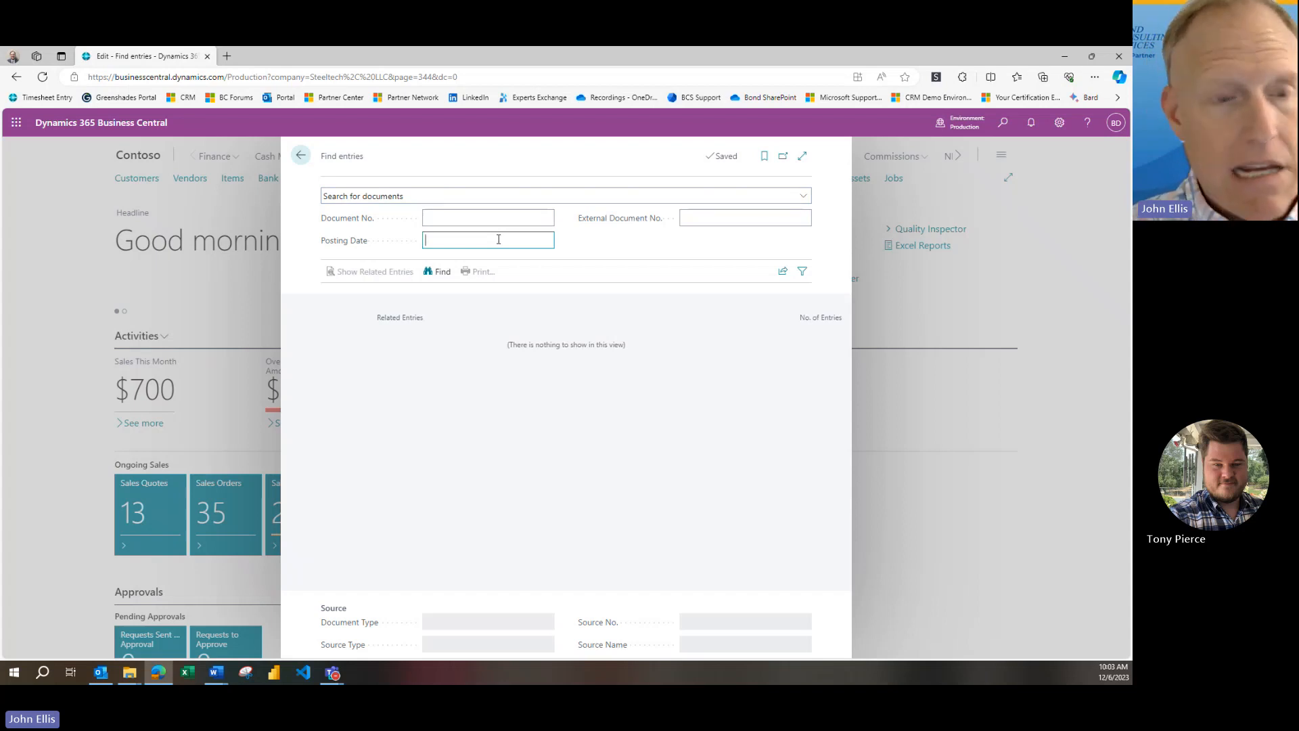
{"action": "type", "text": "10/31/"}
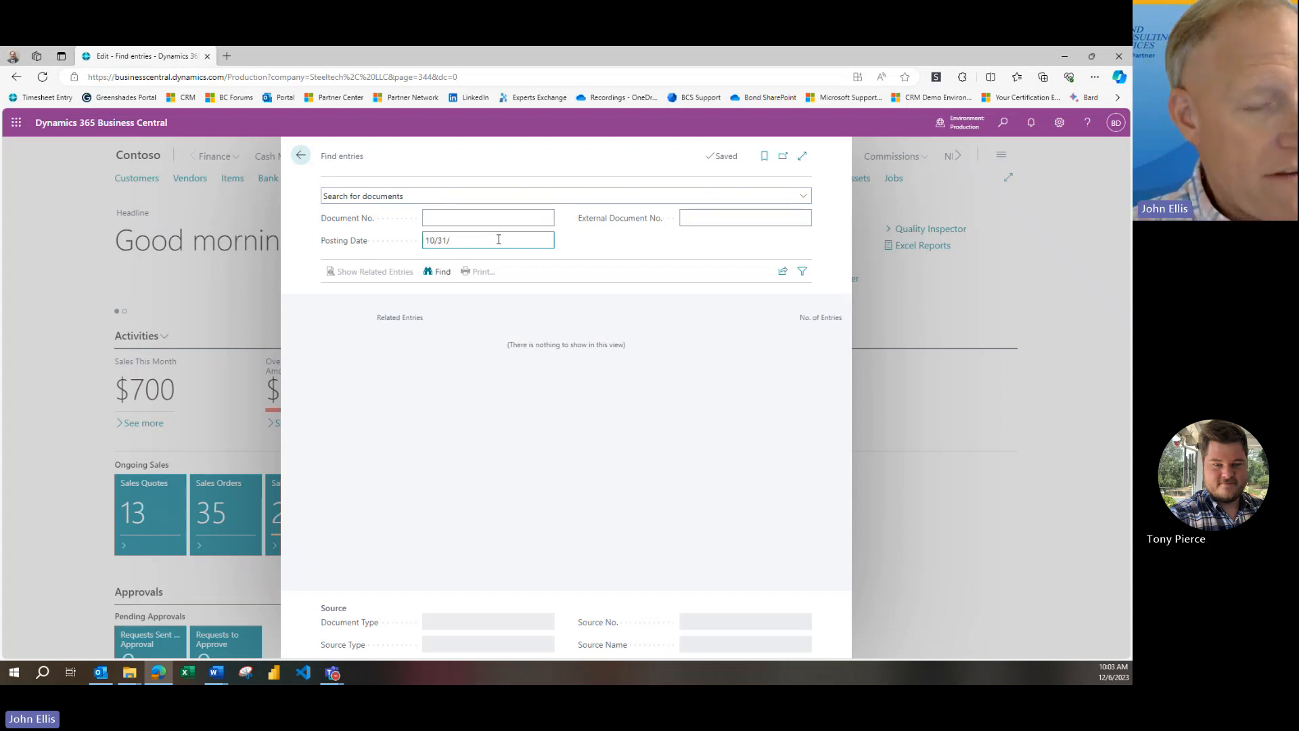
{"action": "type", "text": "2023"}
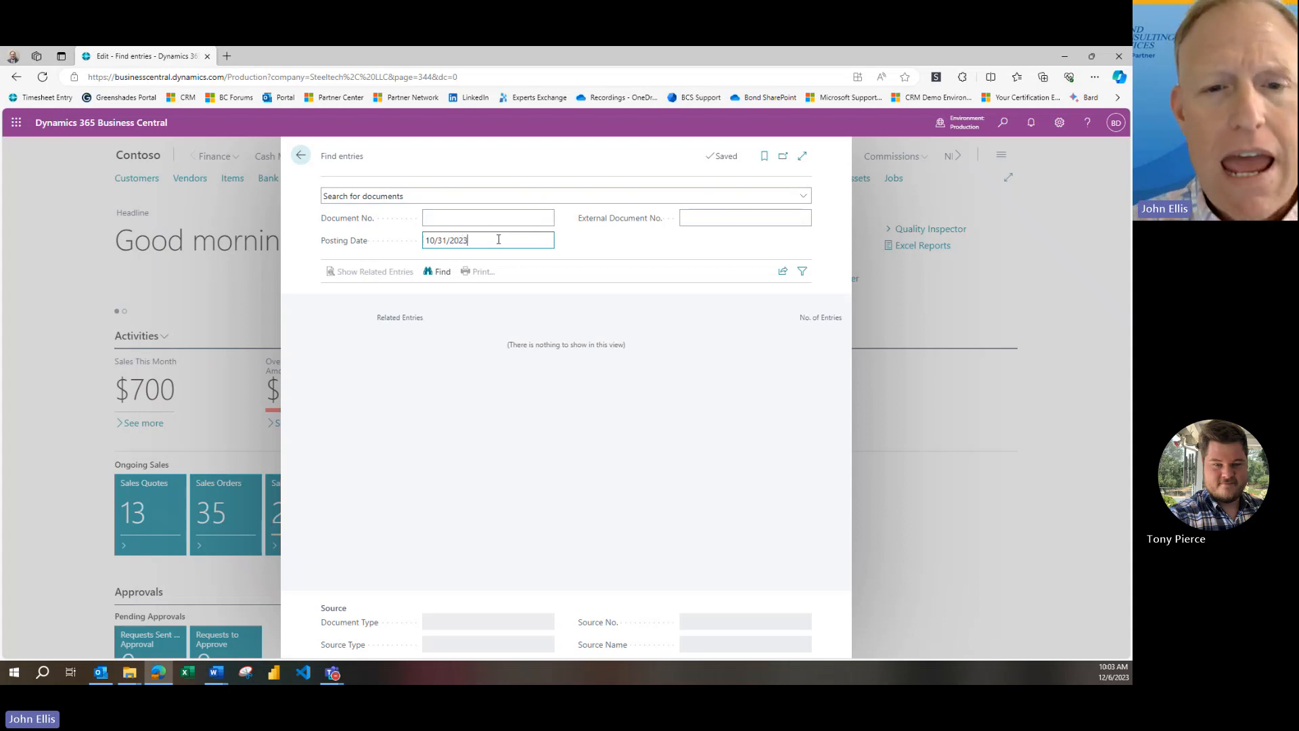
{"action": "left_click", "coordinate": [439, 273]}
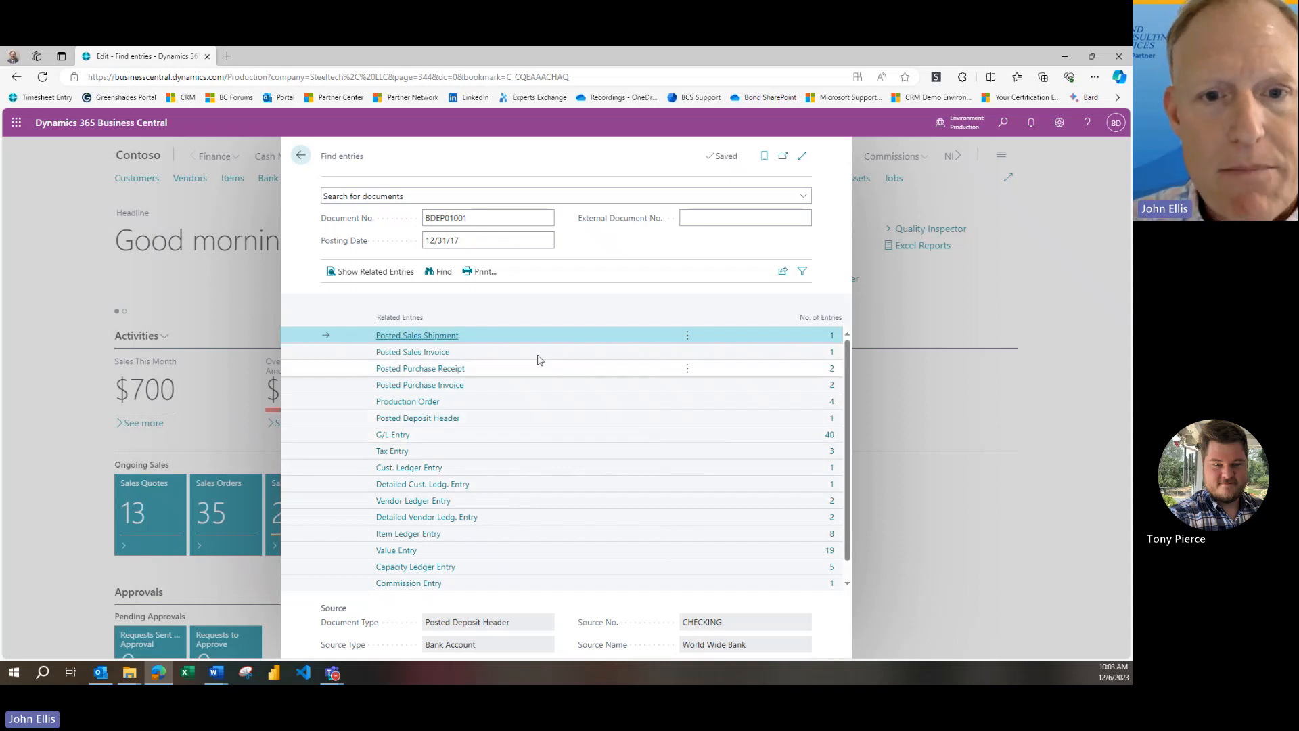
Review the posted sales shipment and the posted sales invoice from the related entries, returning to the results after each
{"action": "left_click", "coordinate": [833, 337]}
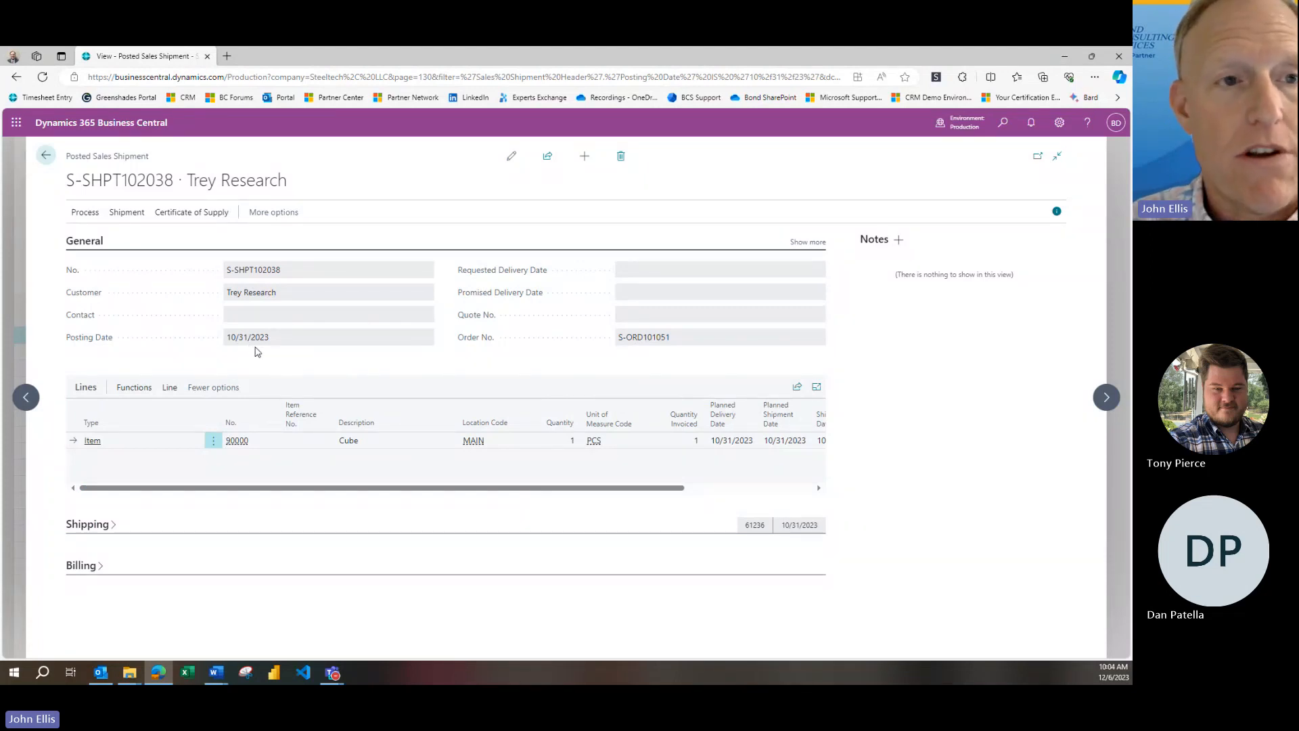
{"action": "left_click", "coordinate": [45, 155]}
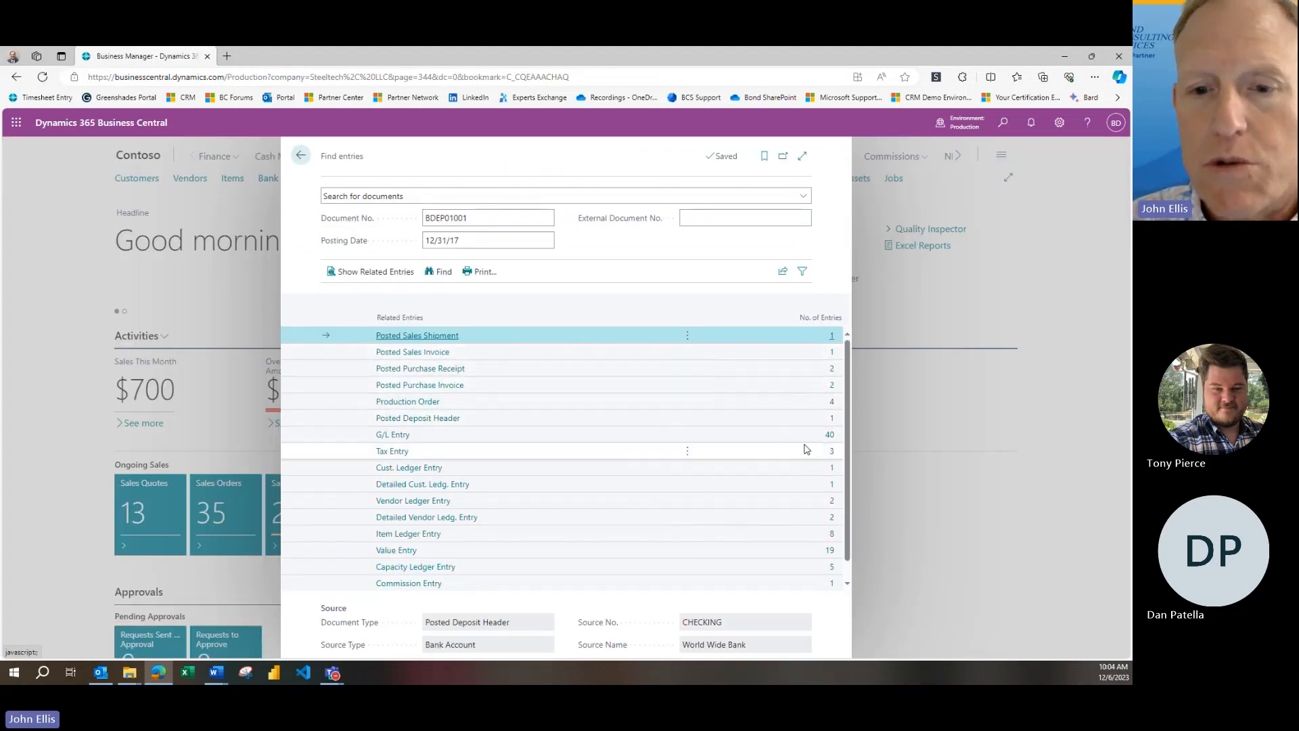
{"action": "left_click", "coordinate": [832, 356]}
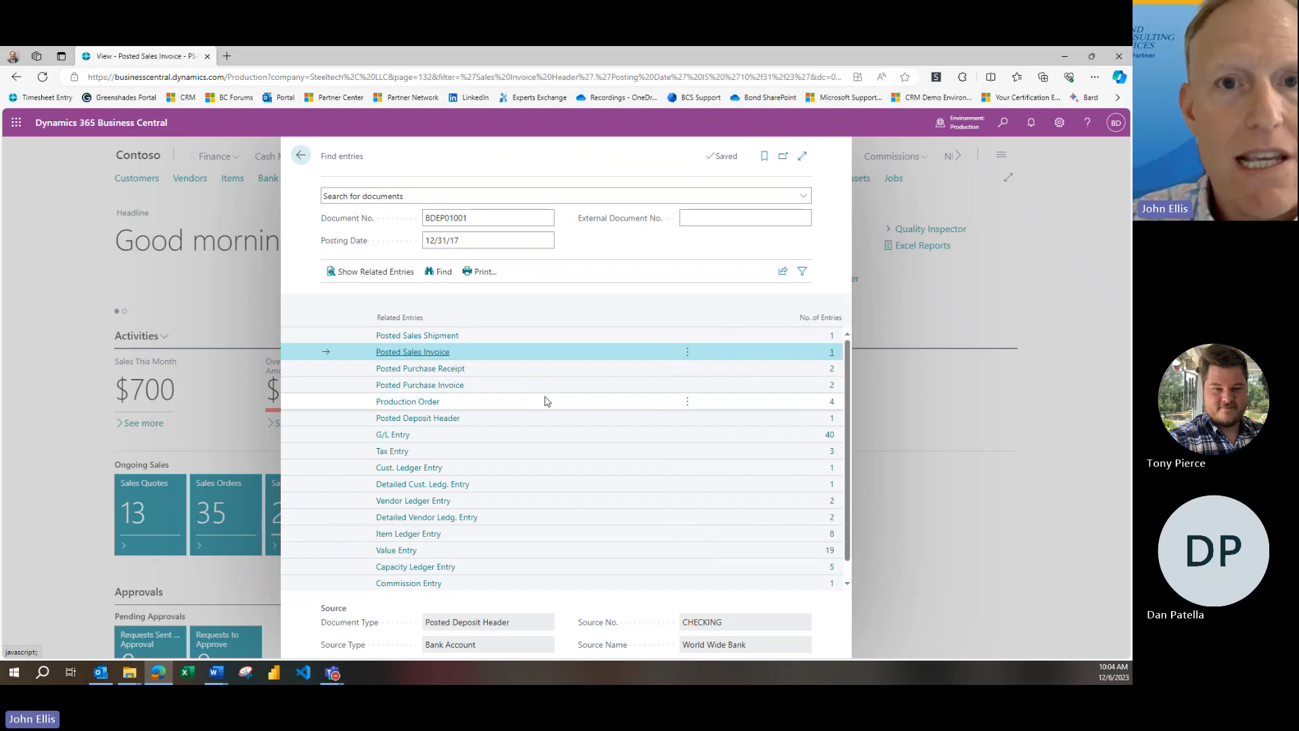
{"action": "scroll", "coordinate": [566, 409], "scroll_direction": "down", "scroll_amount": 2}
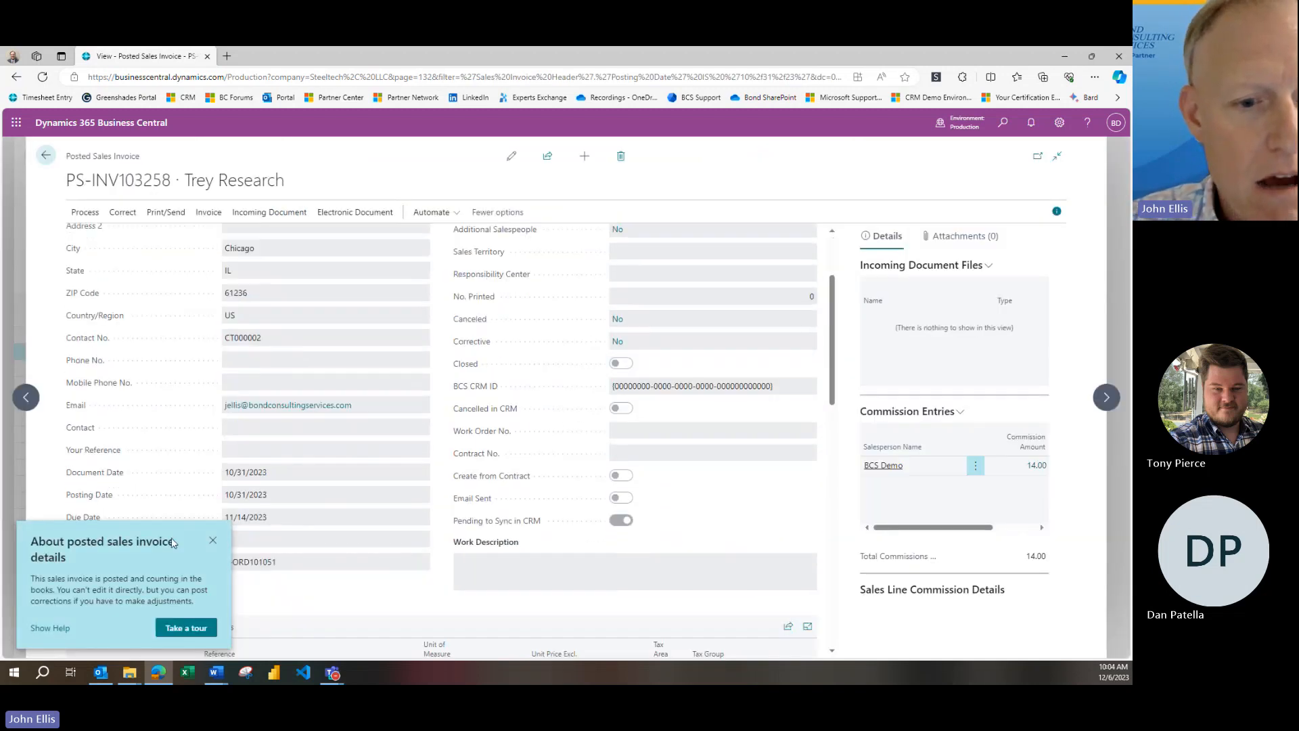
{"action": "left_click", "coordinate": [213, 541]}
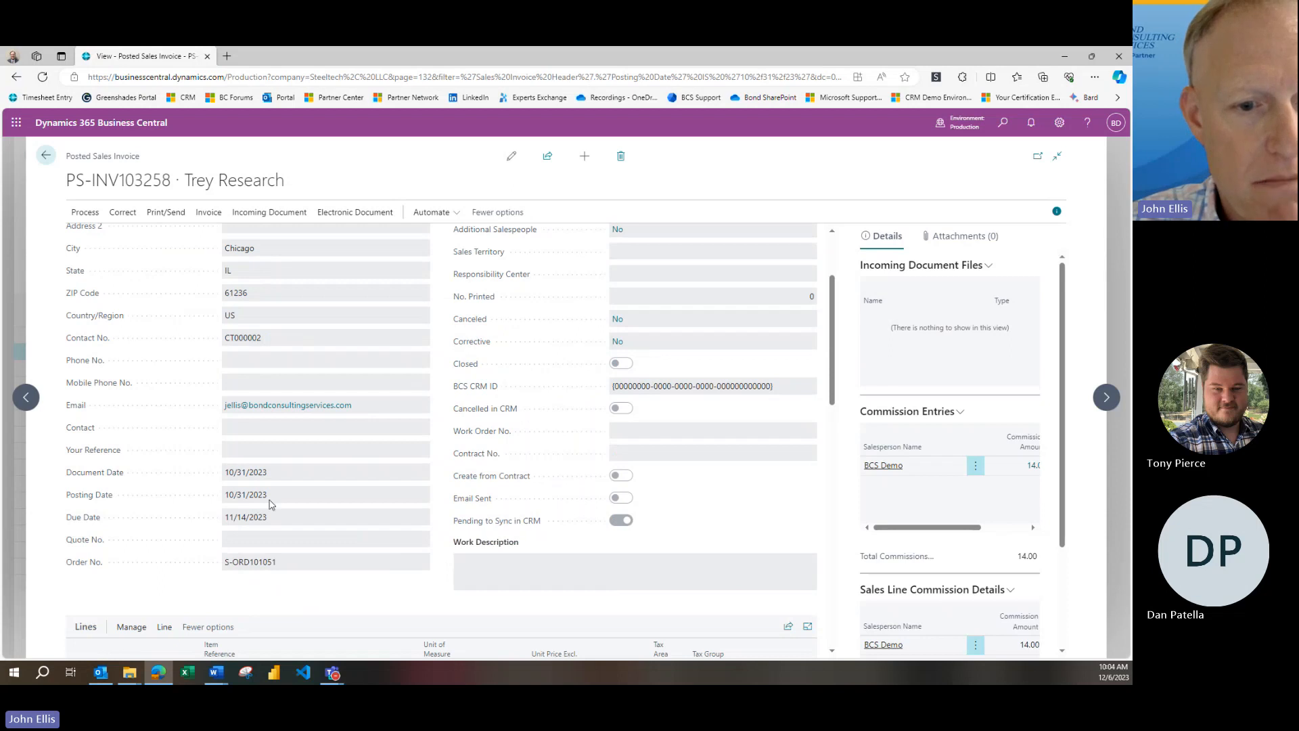
{"action": "left_click", "coordinate": [46, 156]}
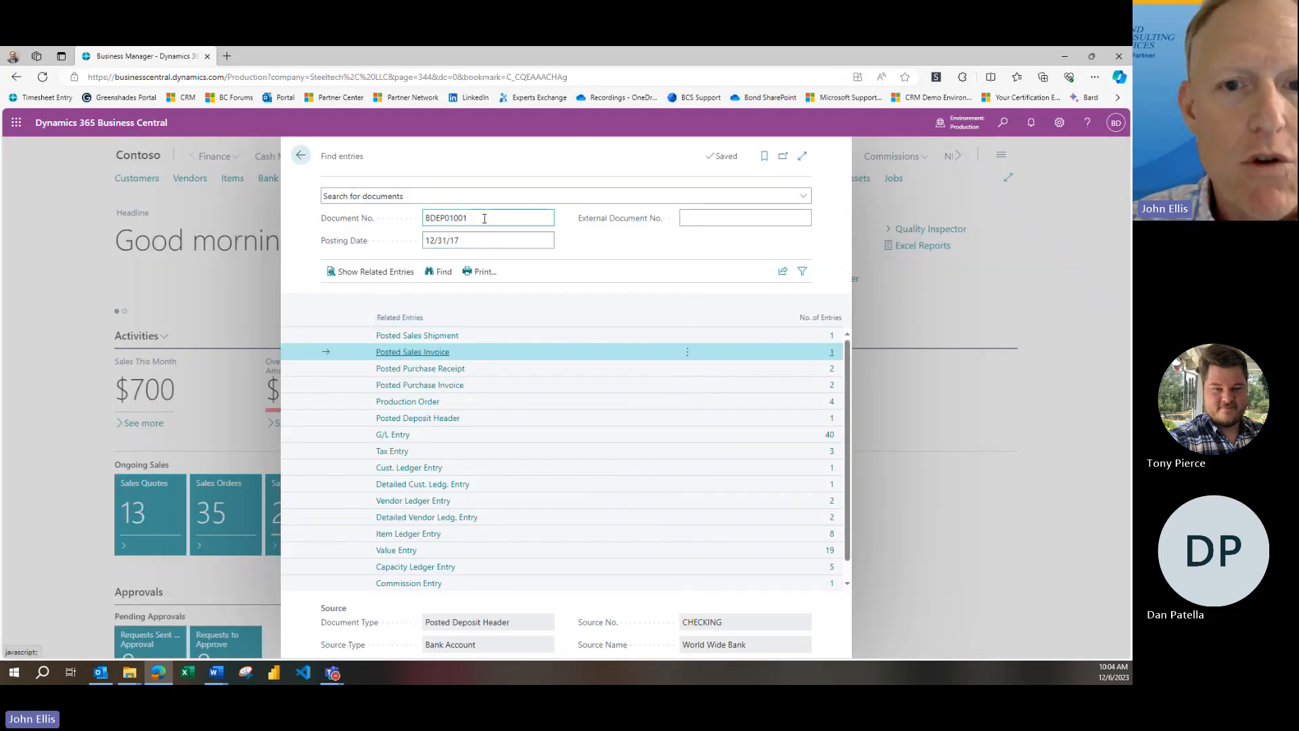
Find documents with posting date 09/30/2019 and no document number, and review their general ledger entries
{"action": "left_click", "coordinate": [485, 216]}
{"action": "key", "text": "BackSpace"}
{"action": "left_click", "coordinate": [481, 237]}
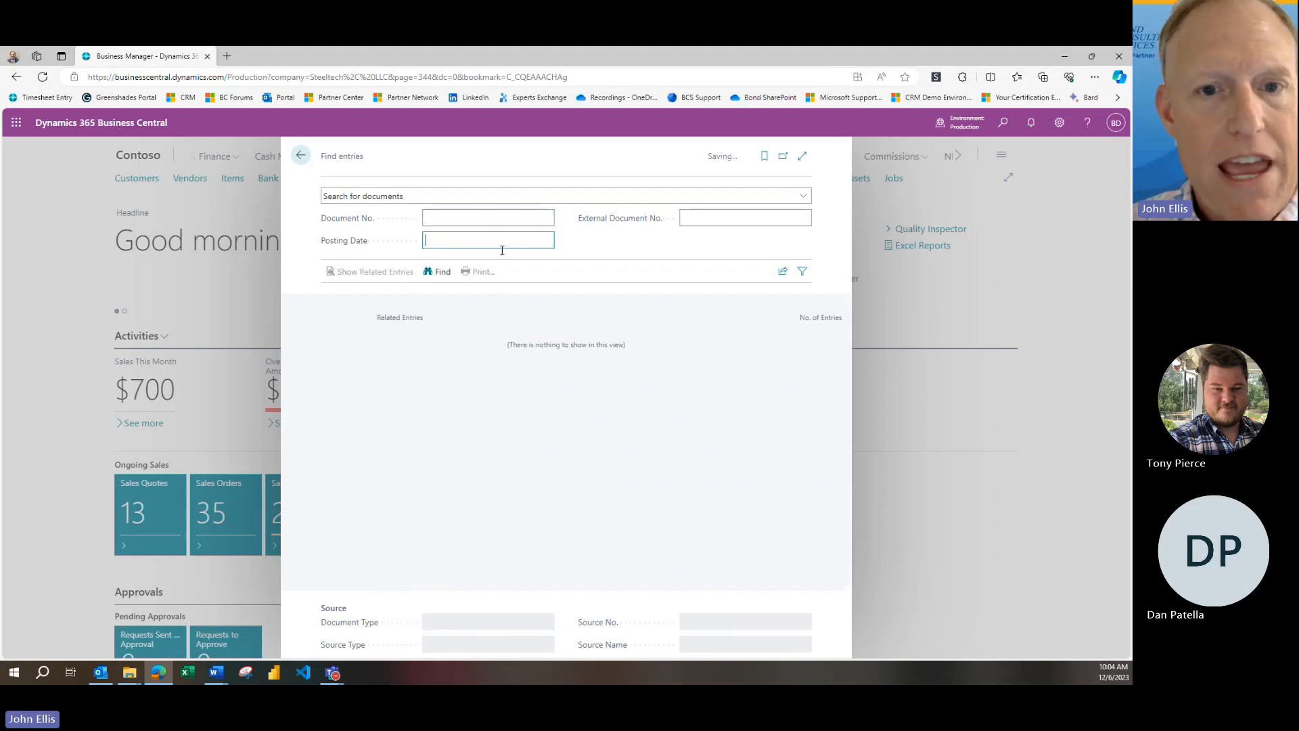
{"action": "type", "text": "09/30/2019"}
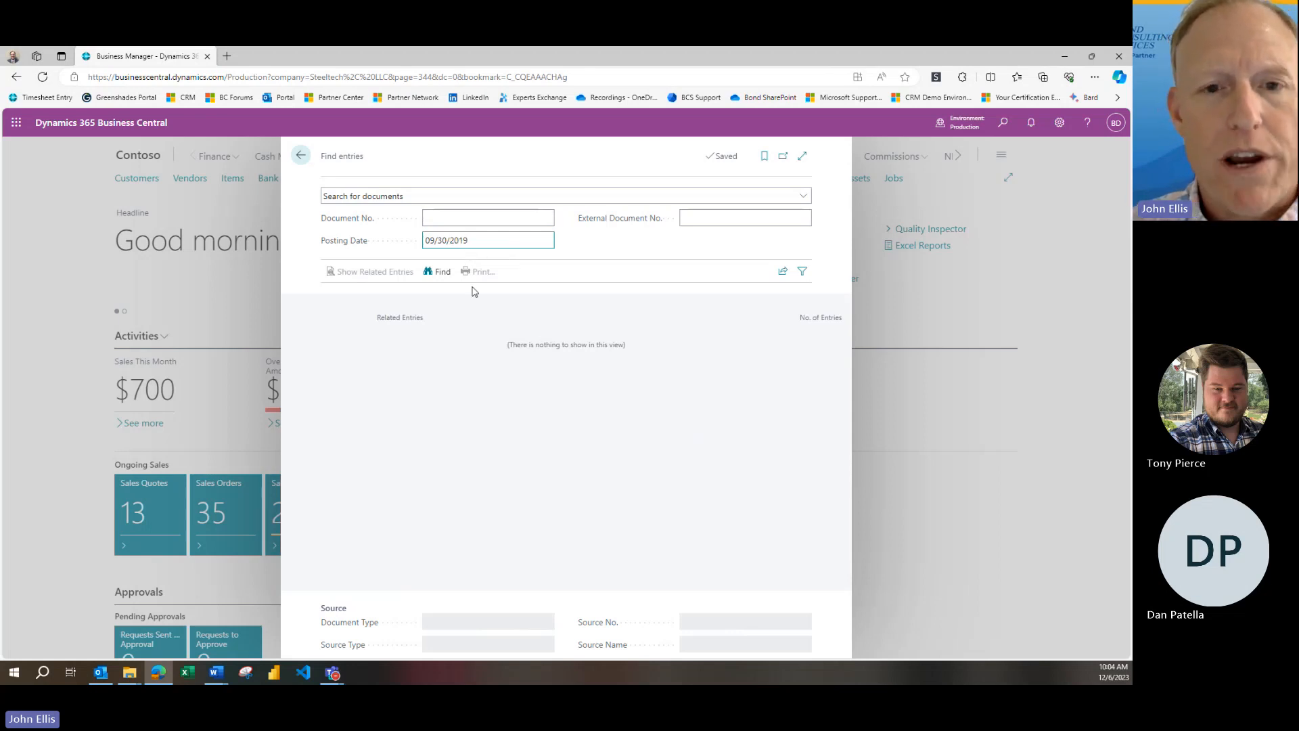
{"action": "left_click", "coordinate": [442, 274]}
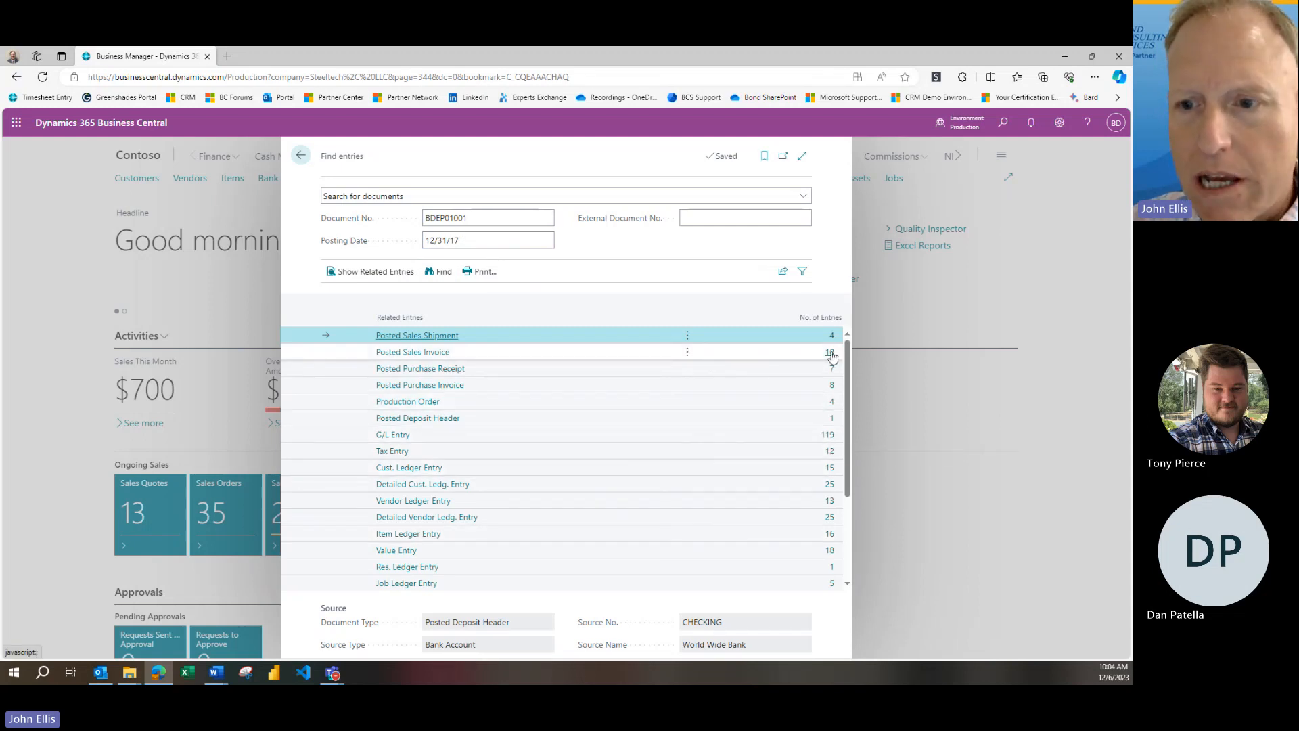
{"action": "left_click", "coordinate": [829, 441]}
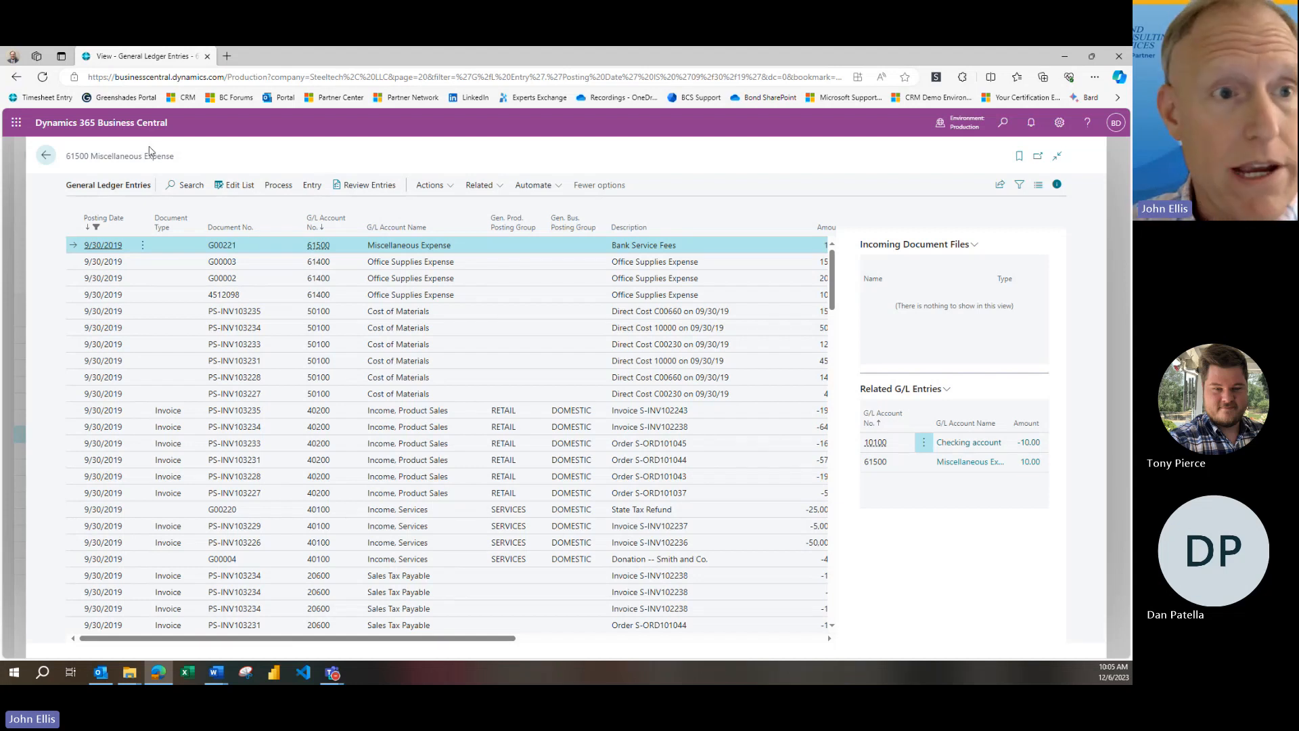
{"action": "left_click", "coordinate": [53, 163]}
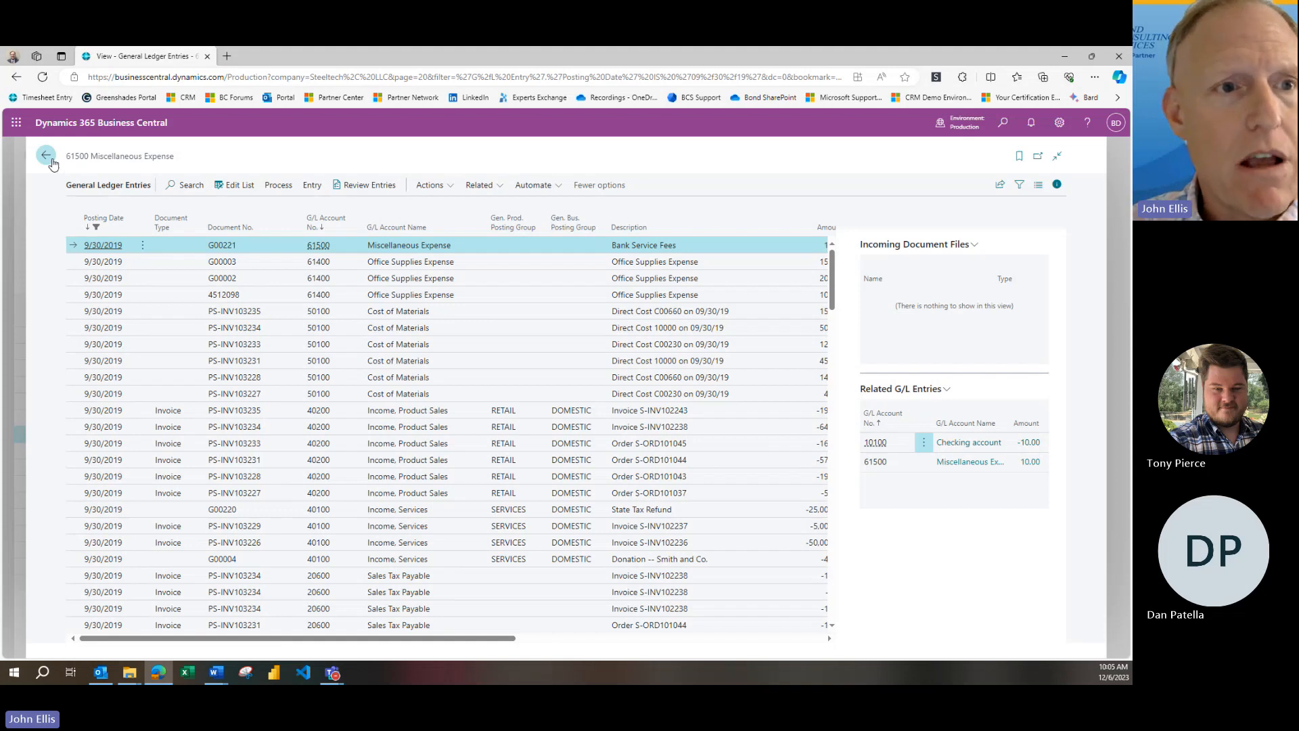
Search for business contacts of type Customer, leaving the contact number and external document number empty
{"action": "left_click", "coordinate": [404, 196]}
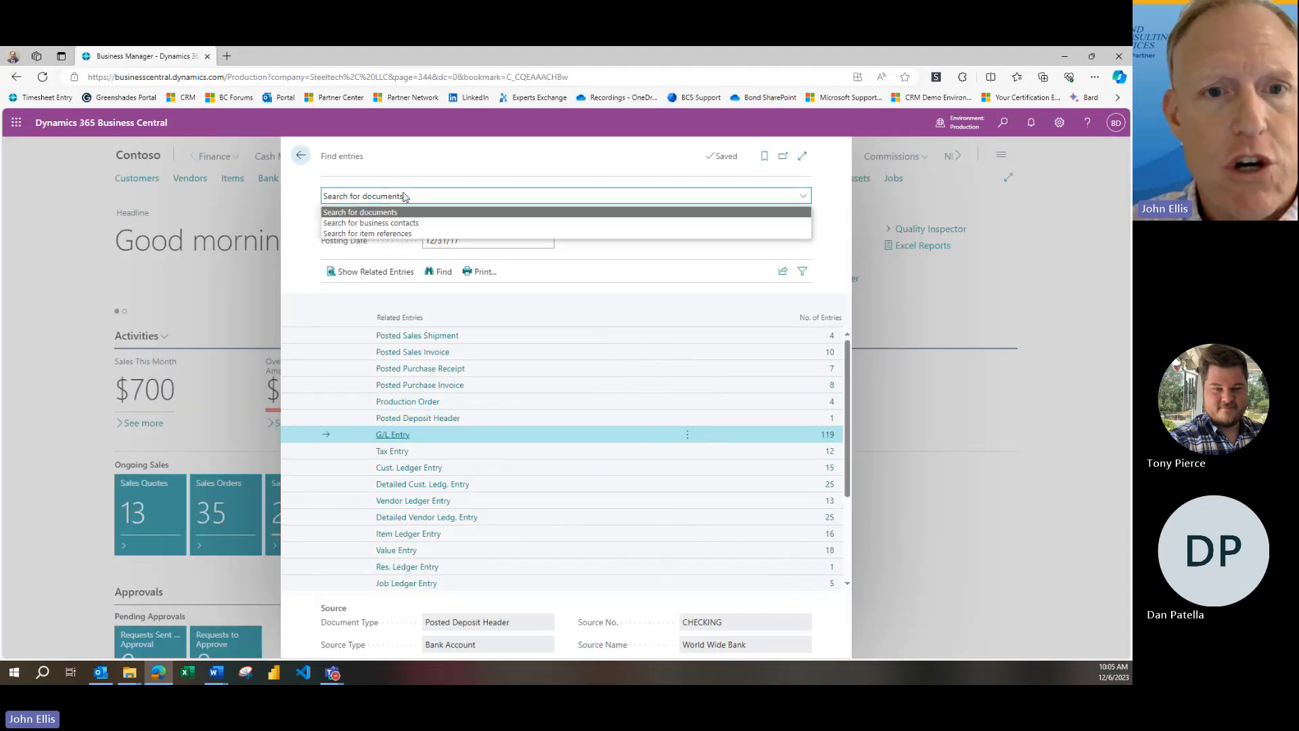
{"action": "left_click", "coordinate": [369, 224]}
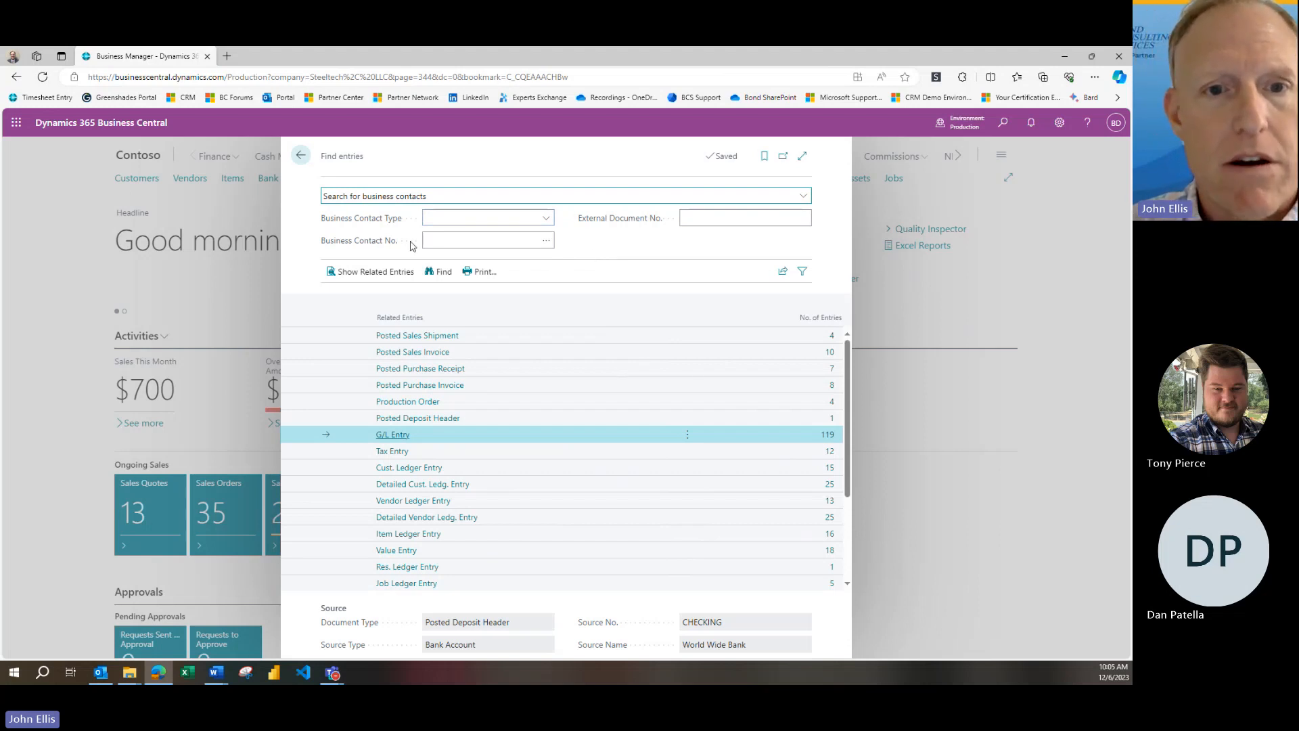
{"action": "left_click", "coordinate": [545, 219]}
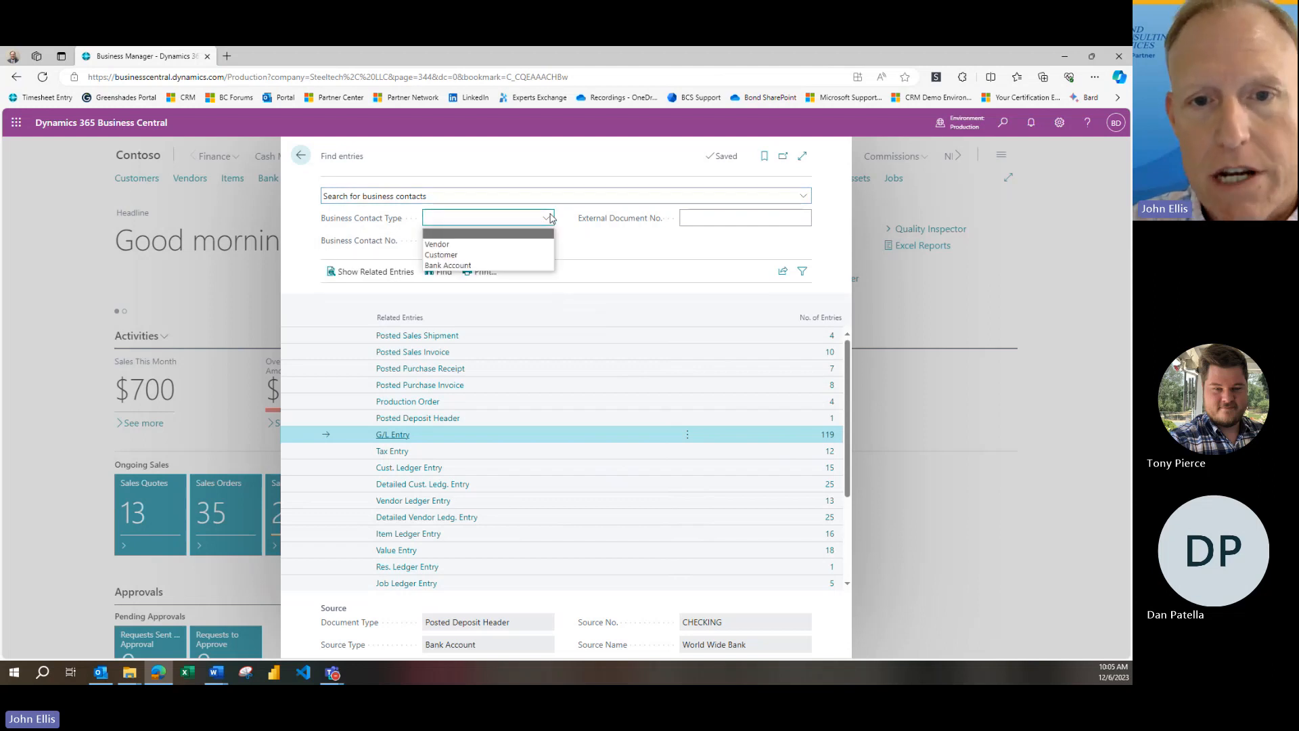
{"action": "left_click", "coordinate": [613, 249]}
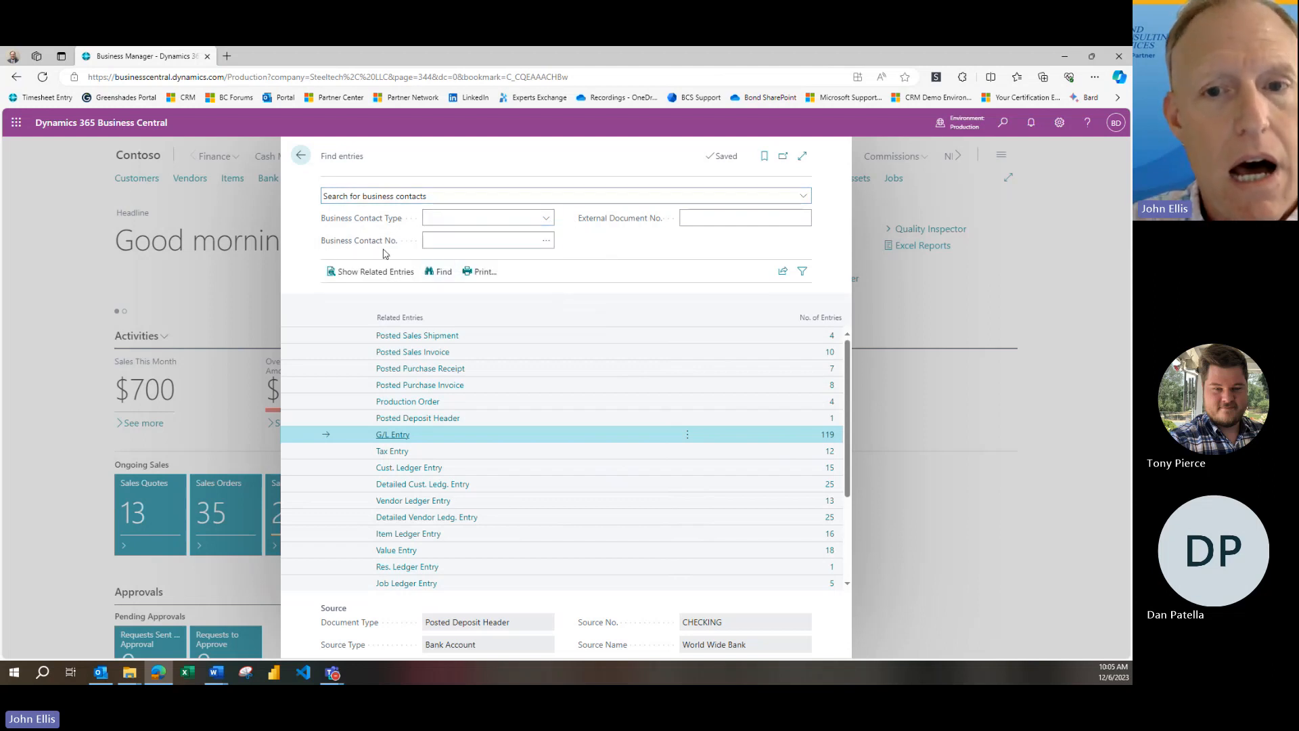
{"action": "left_click", "coordinate": [711, 220]}
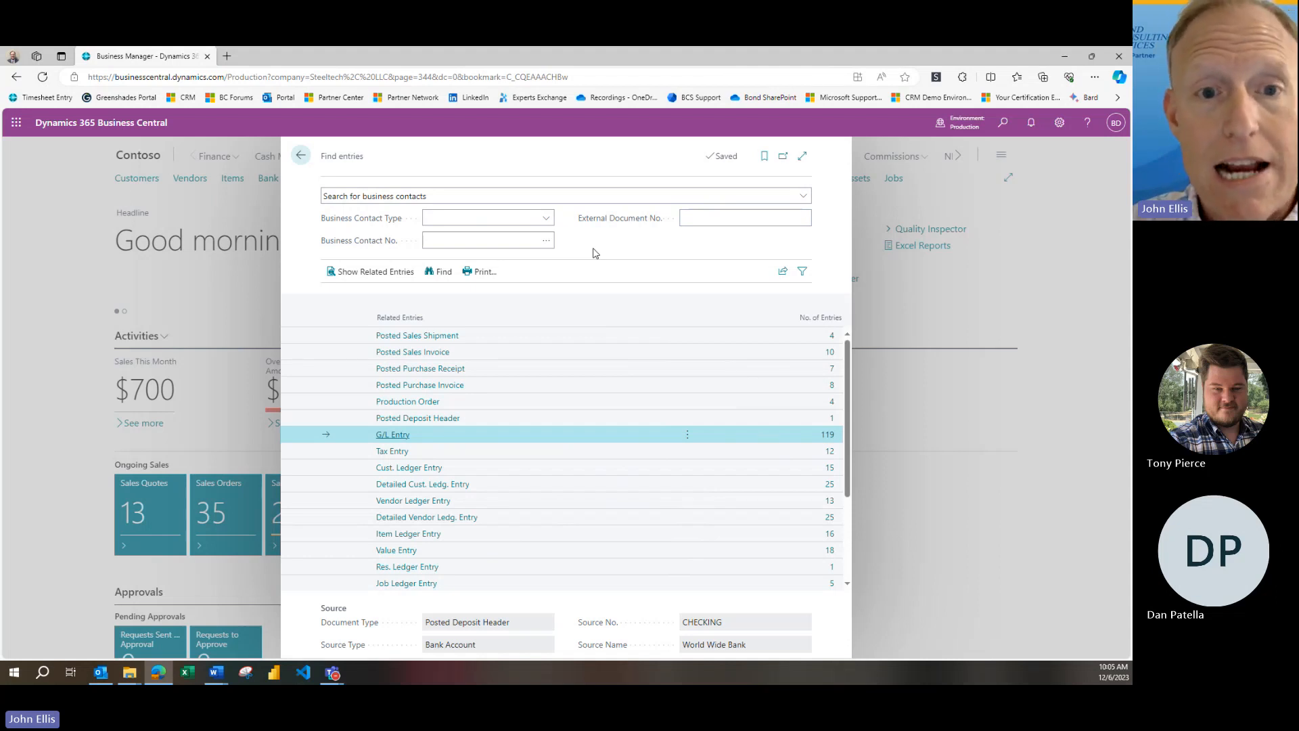
{"action": "left_click", "coordinate": [547, 219]}
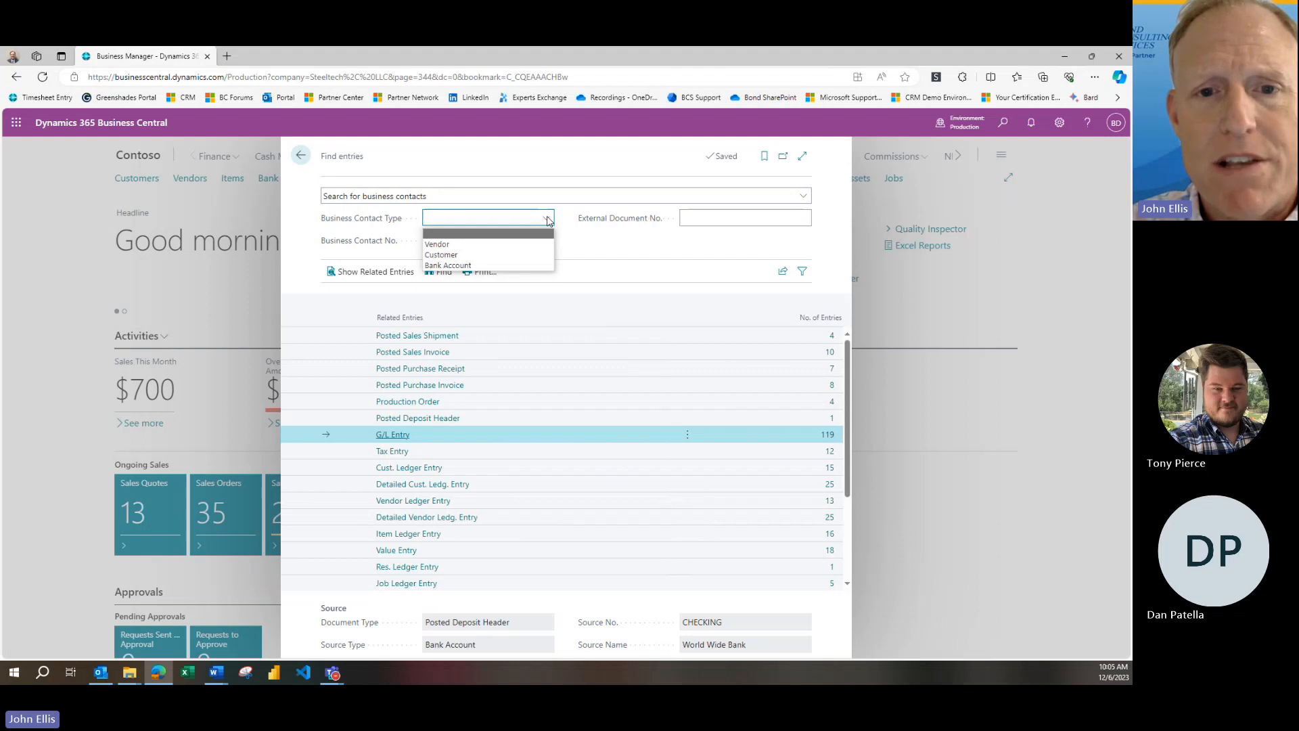
{"action": "left_click", "coordinate": [524, 256]}
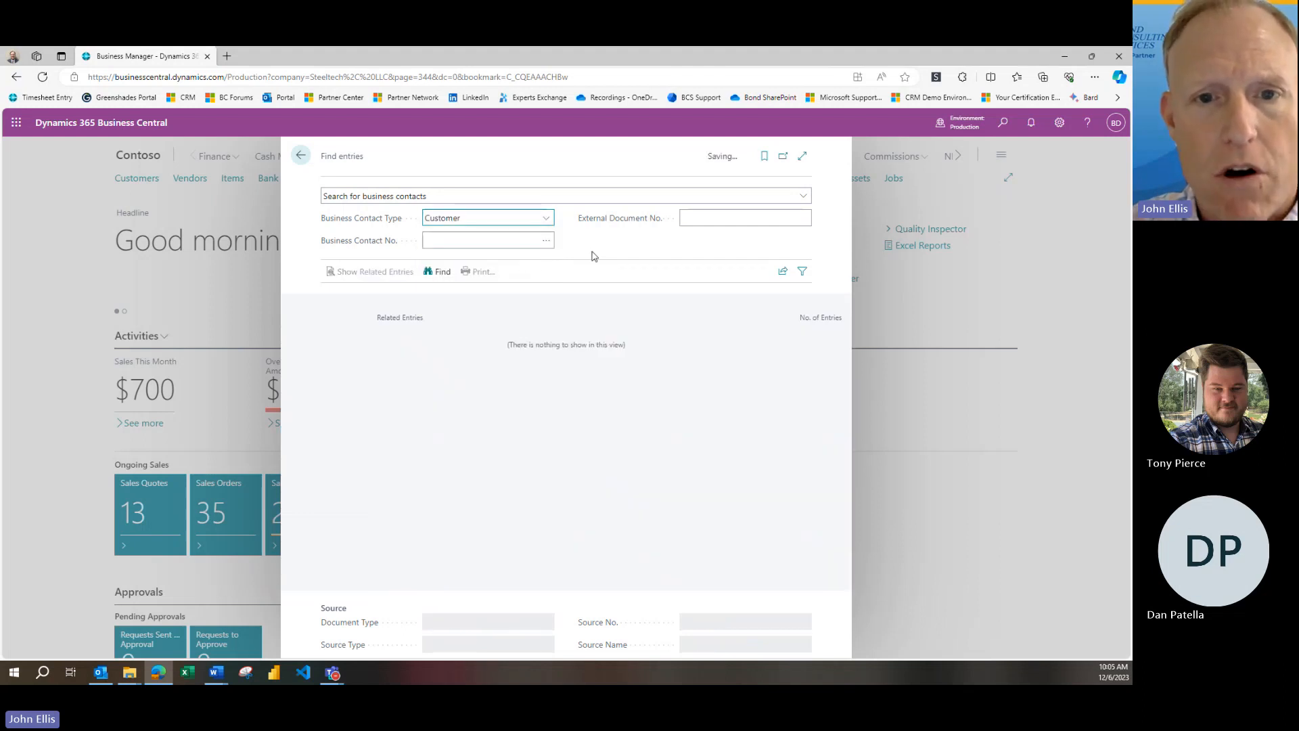
{"action": "left_click", "coordinate": [442, 272]}
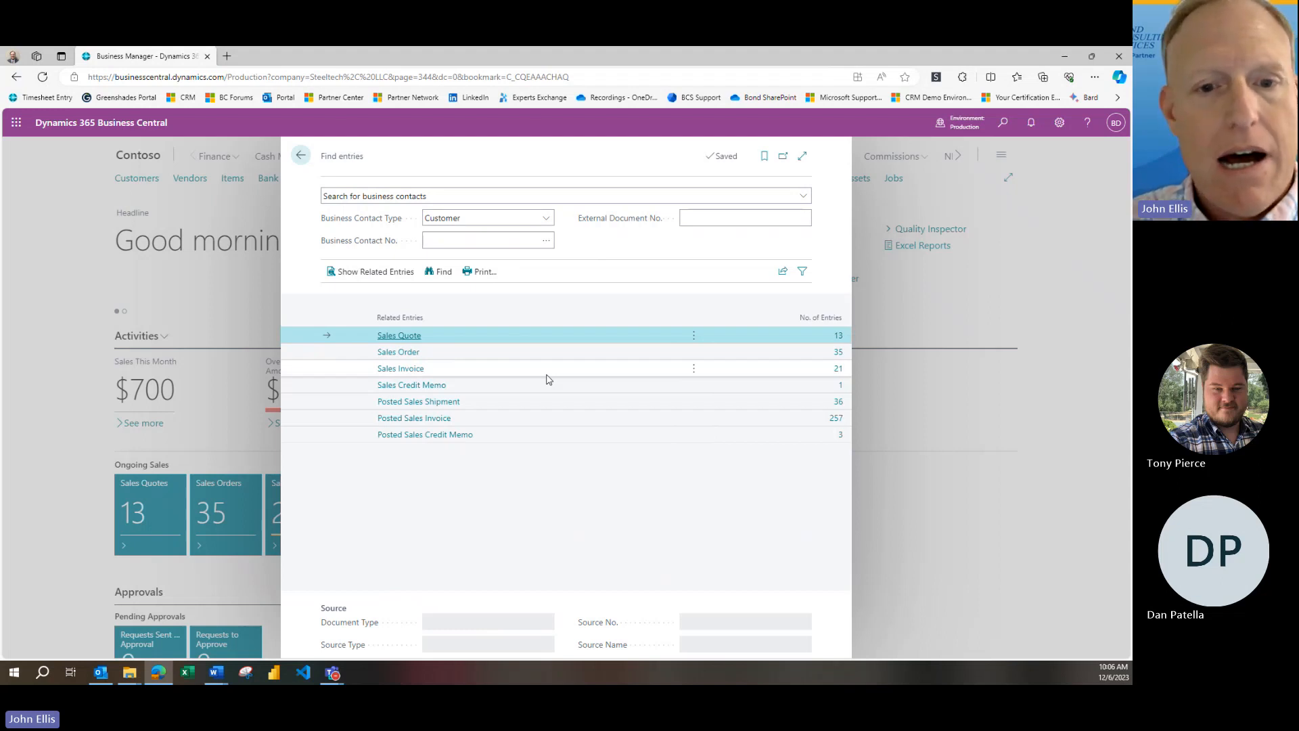
Review the sales invoices in the customer results and the available business contact types, and close Find entries
{"action": "left_click", "coordinate": [837, 371]}
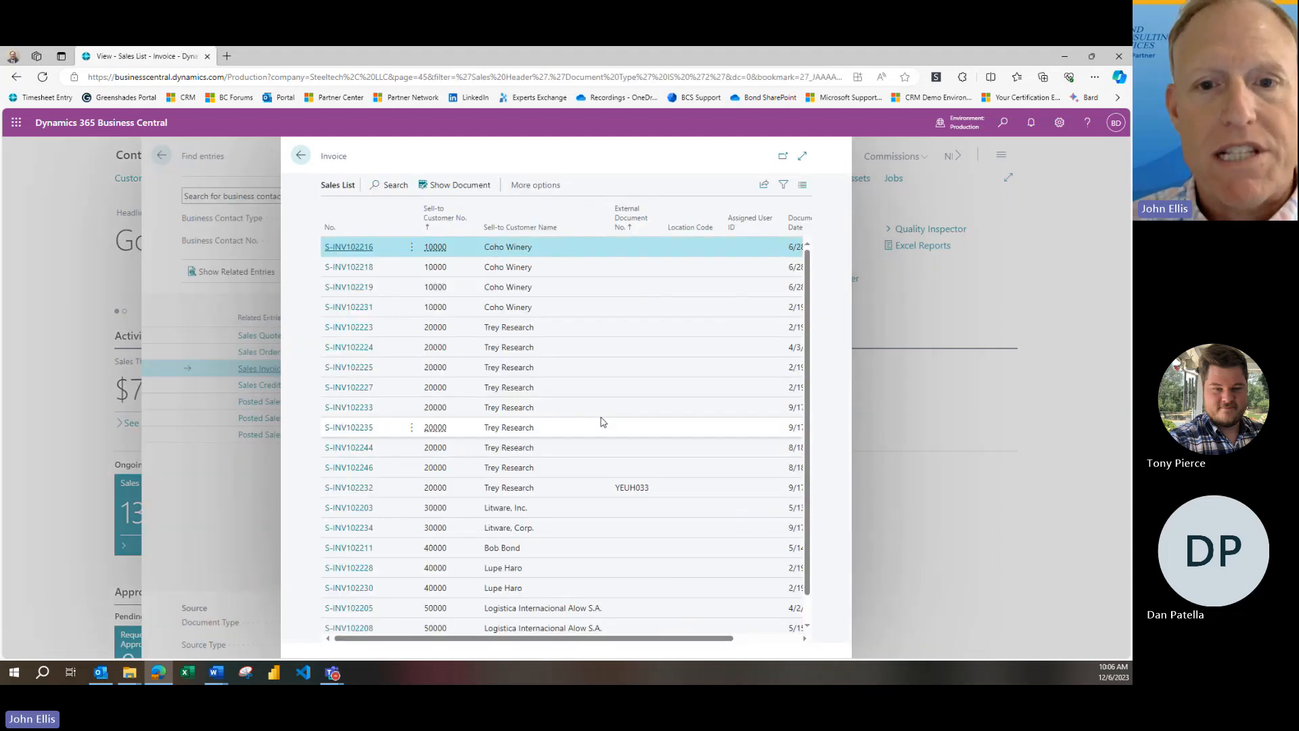
{"action": "left_click", "coordinate": [301, 155]}
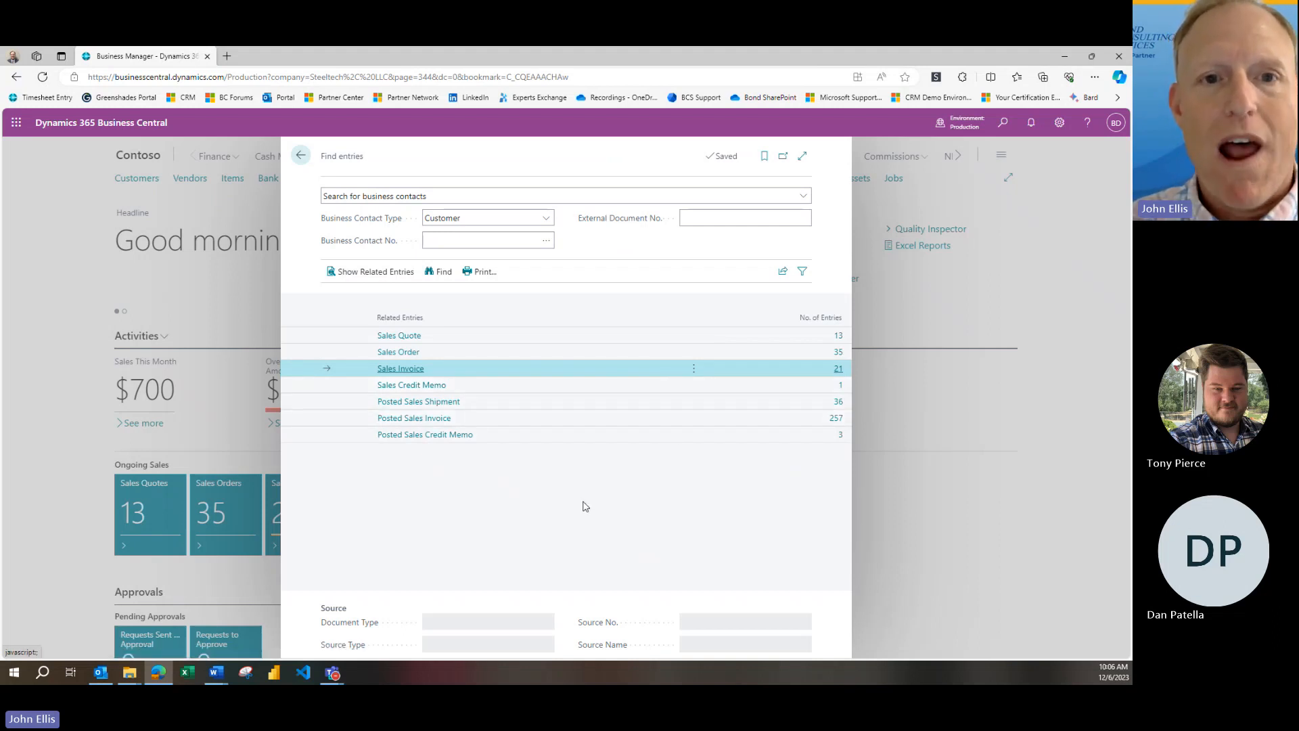
{"action": "left_click_drag", "start_coordinate": [365, 159], "coordinate": [325, 161]}
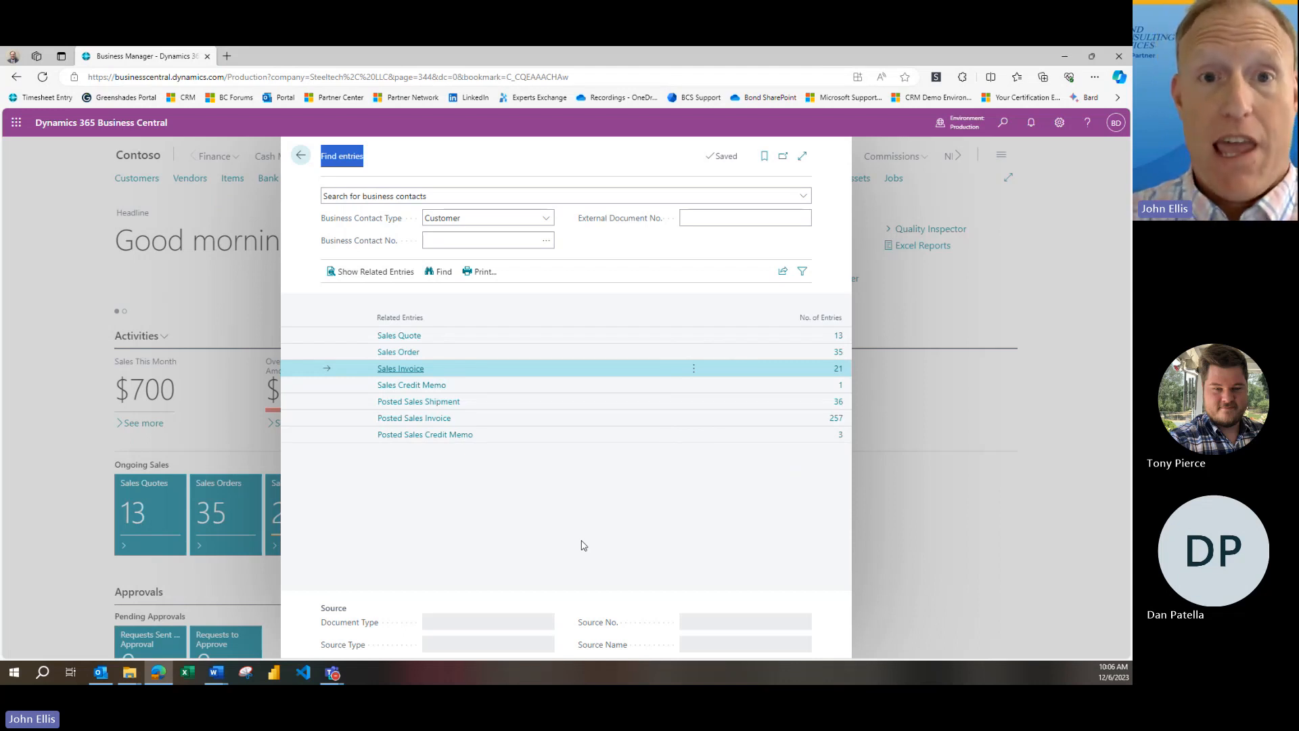
{"action": "left_click", "coordinate": [545, 220]}
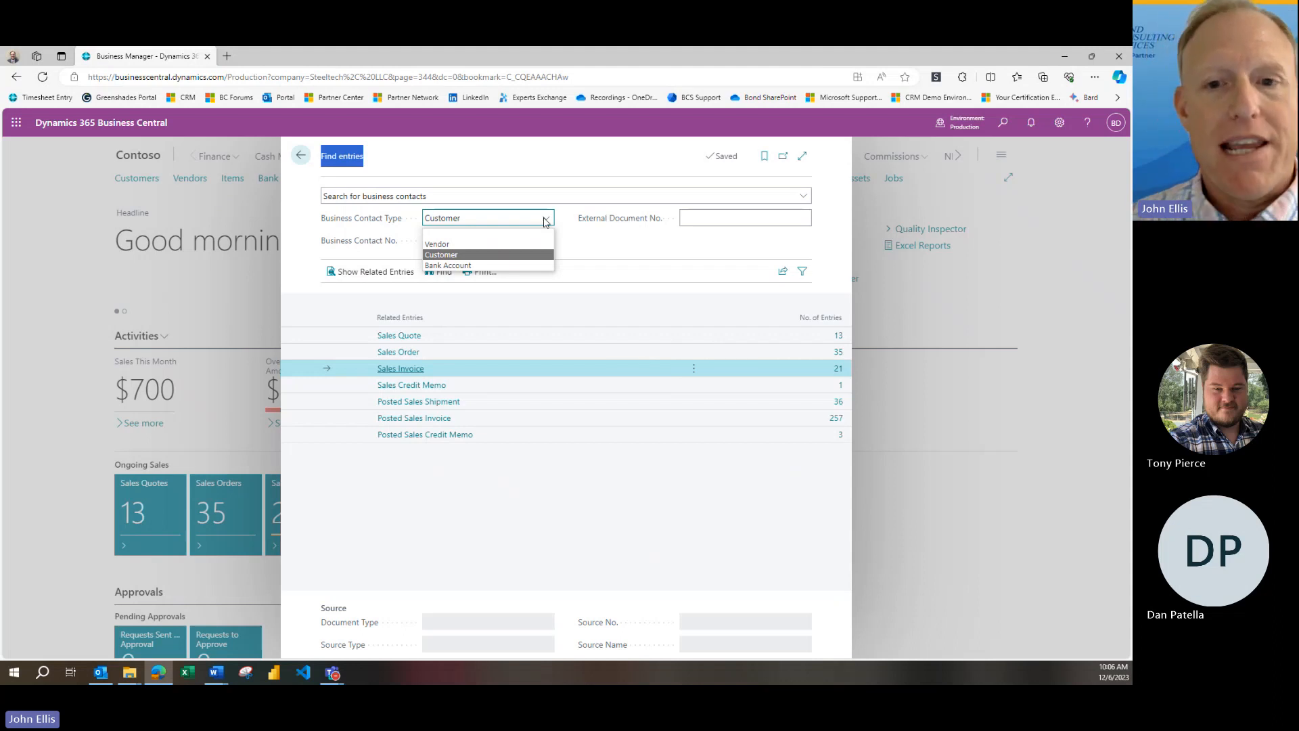
{"action": "left_click", "coordinate": [540, 166]}
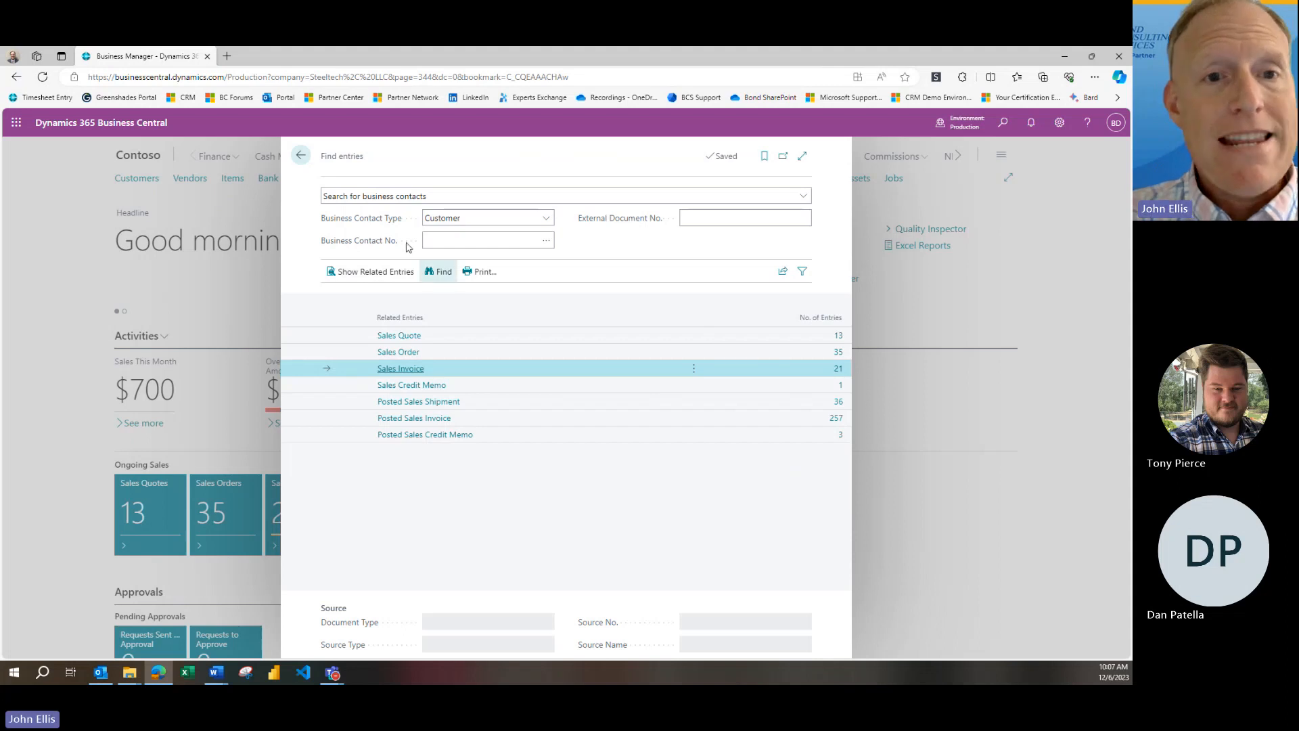
{"action": "left_click", "coordinate": [298, 157]}
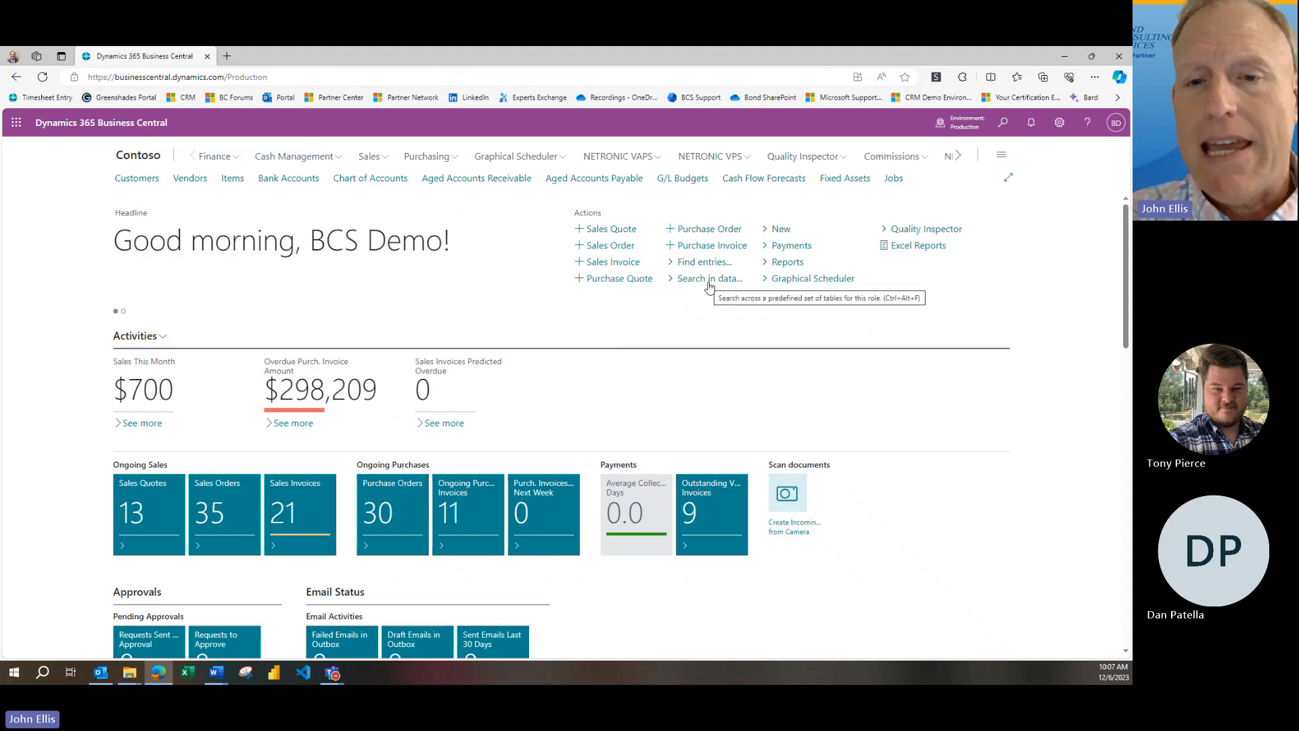
Open Search in company data, dismiss its introduction and search for "Trey Research"
{"action": "left_click", "coordinate": [708, 282]}
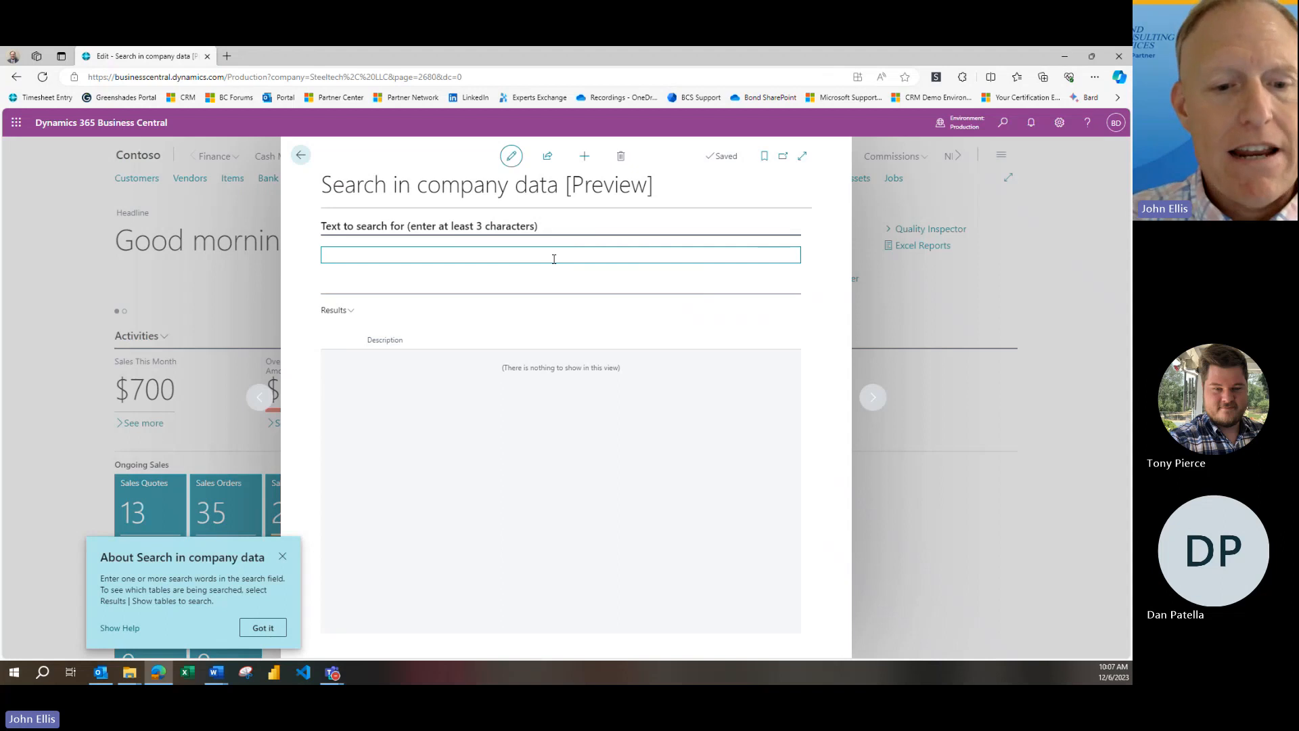
{"action": "left_click", "coordinate": [283, 556]}
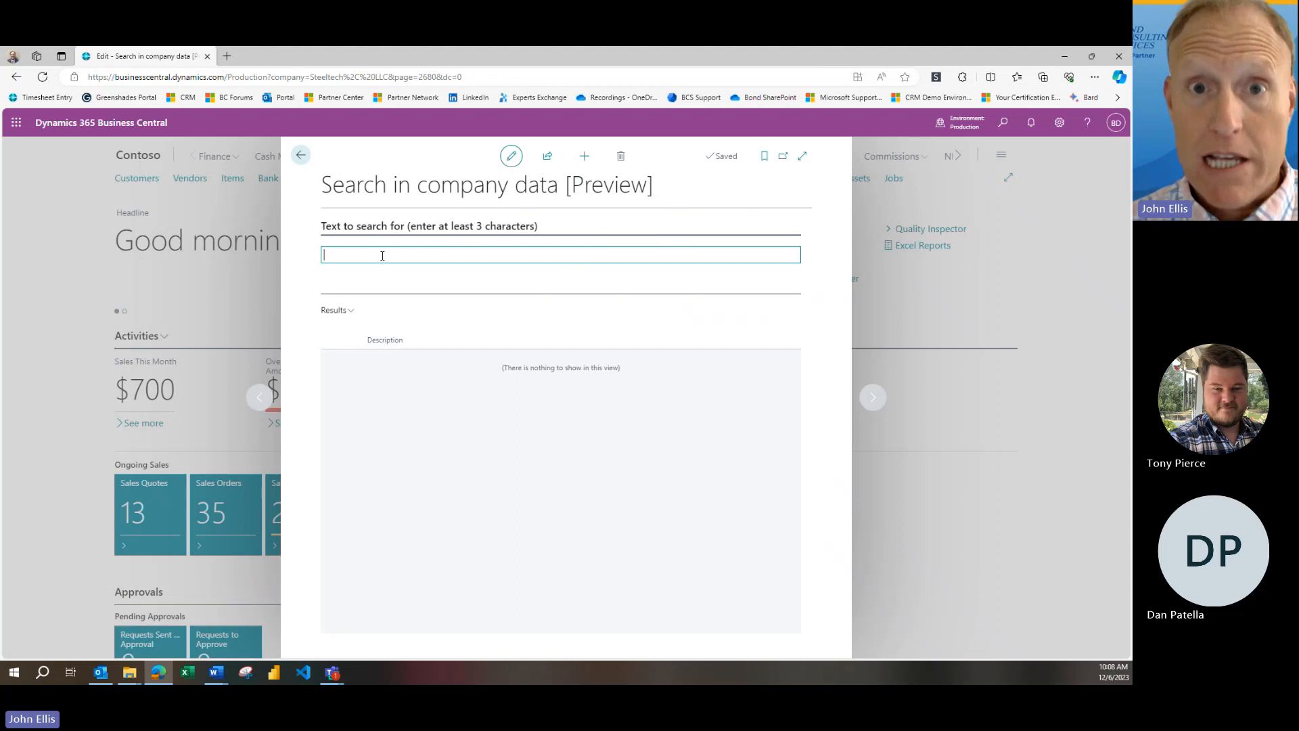
{"action": "type", "text": "Tr"}
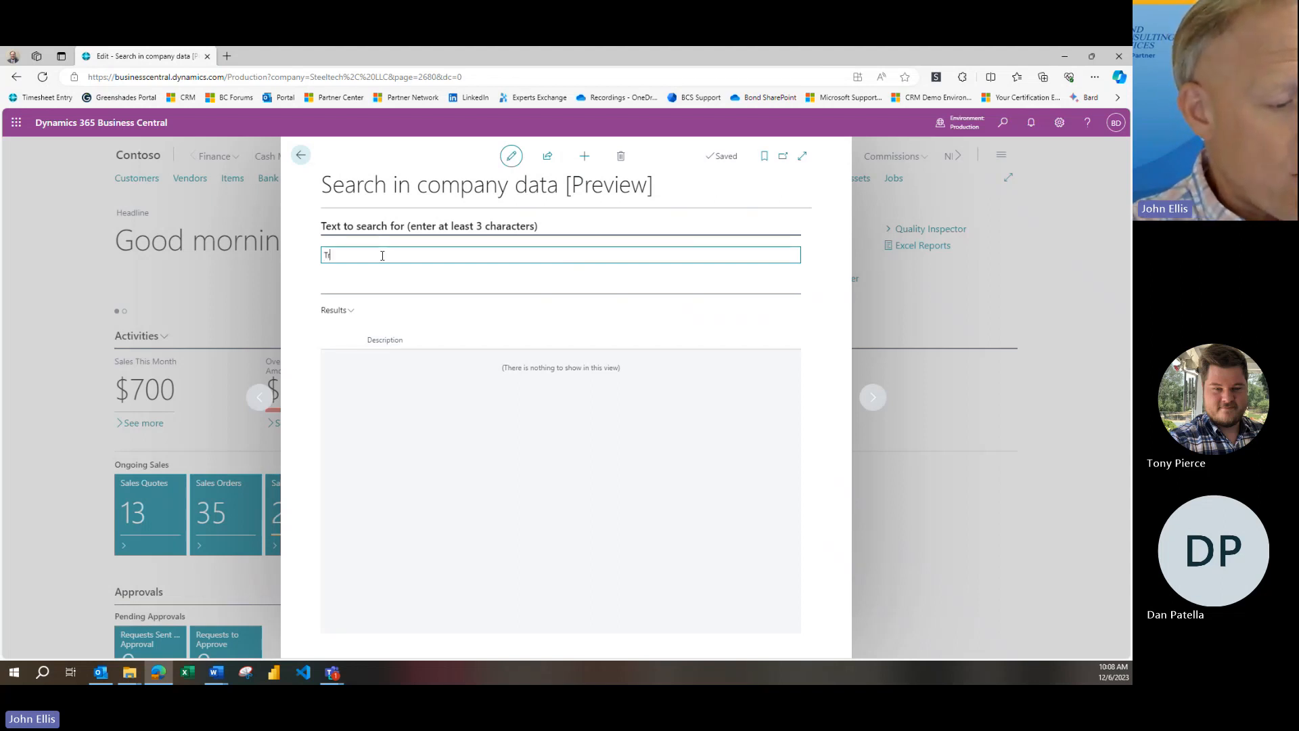
{"action": "type", "text": "ey Research"}
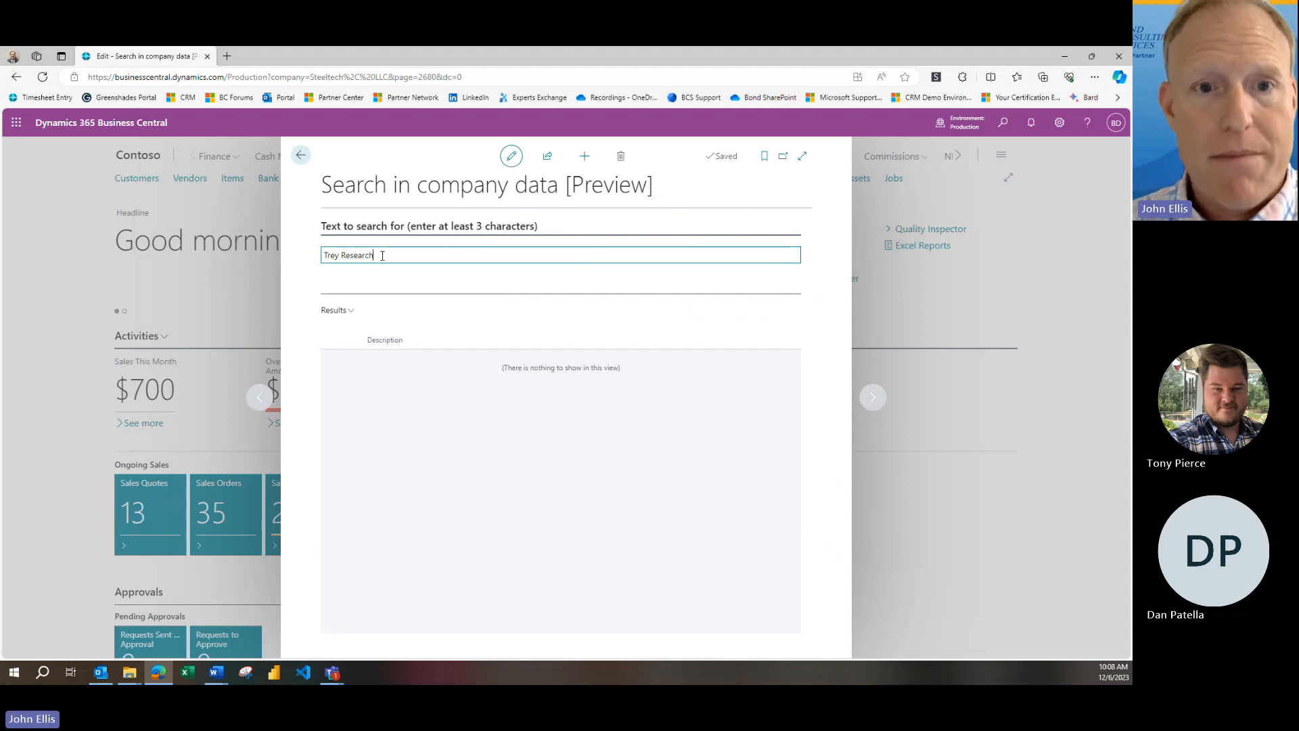
{"action": "key", "text": "Tab"}
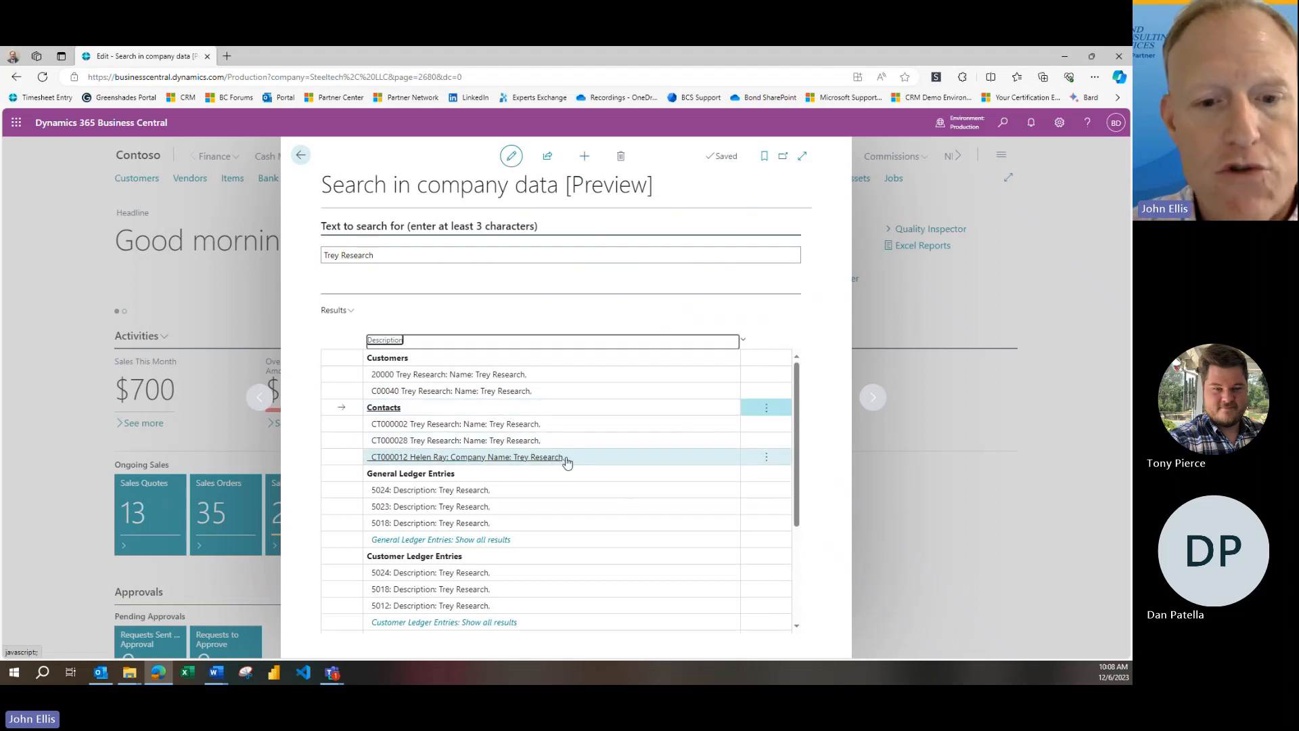
Review the Trey Research results, open the second listed posted sales invoice, return to the results and close the search
{"action": "scroll", "coordinate": [579, 481], "scroll_direction": "down", "scroll_amount": 1}
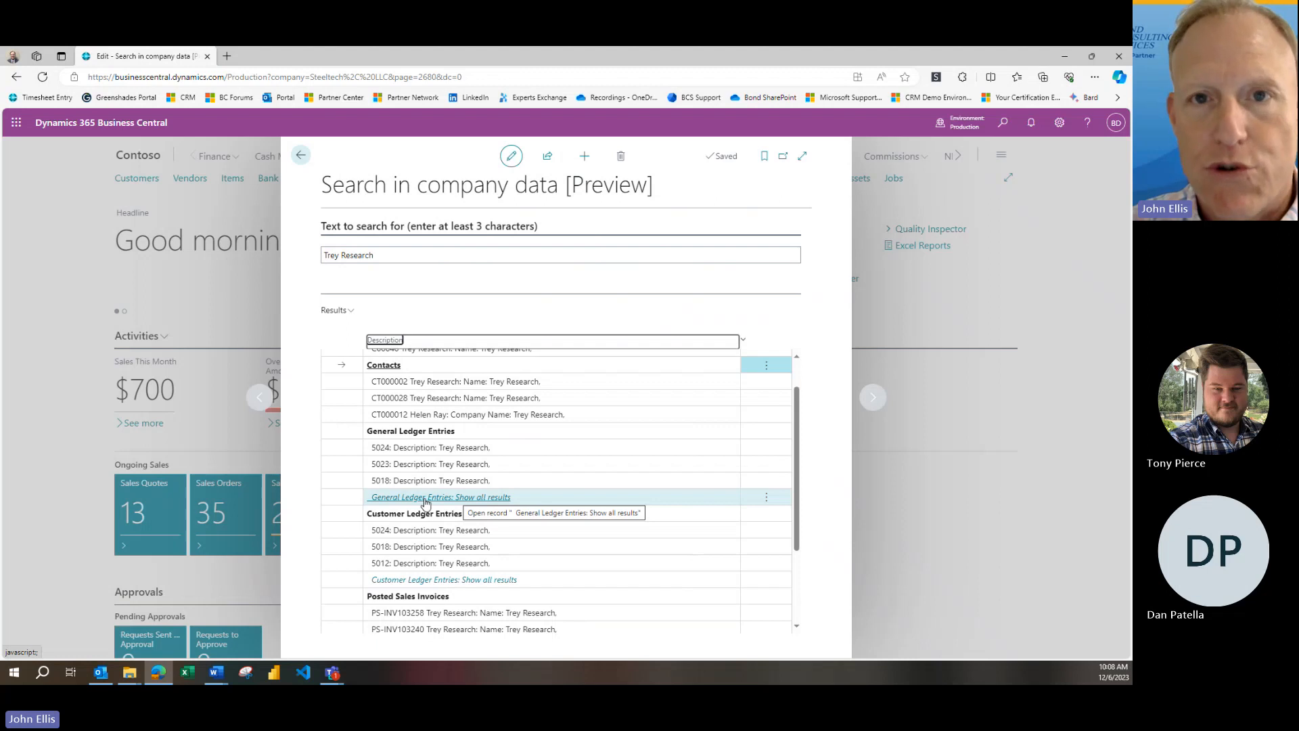
{"action": "scroll", "coordinate": [572, 572], "scroll_direction": "down", "scroll_amount": 3}
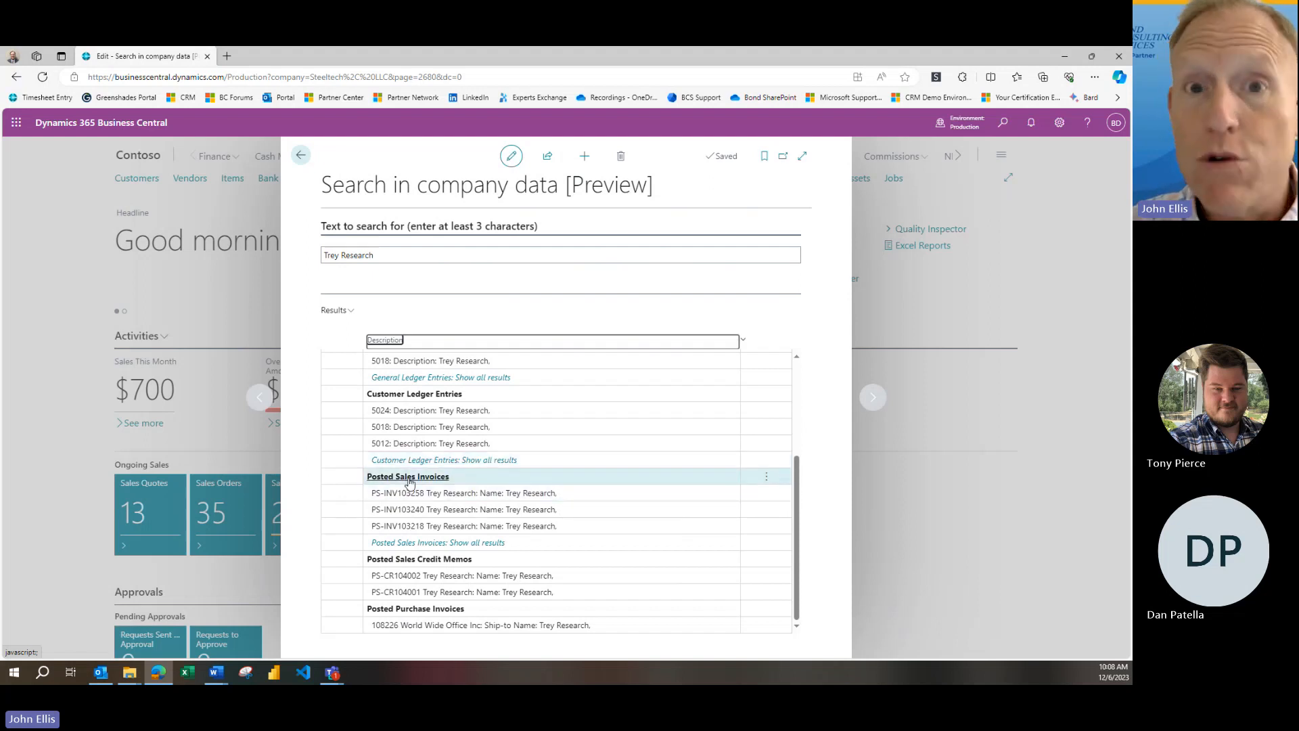
{"action": "left_click", "coordinate": [441, 509]}
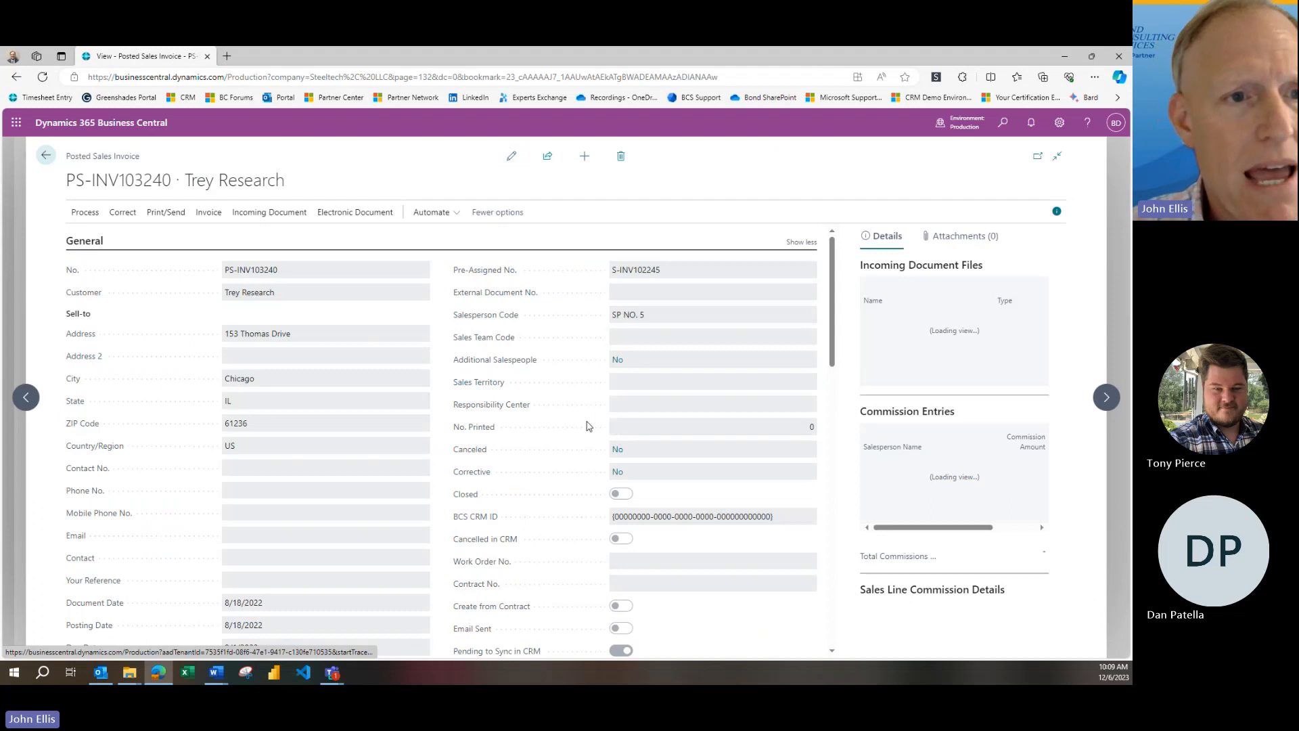
{"action": "left_click", "coordinate": [212, 540]}
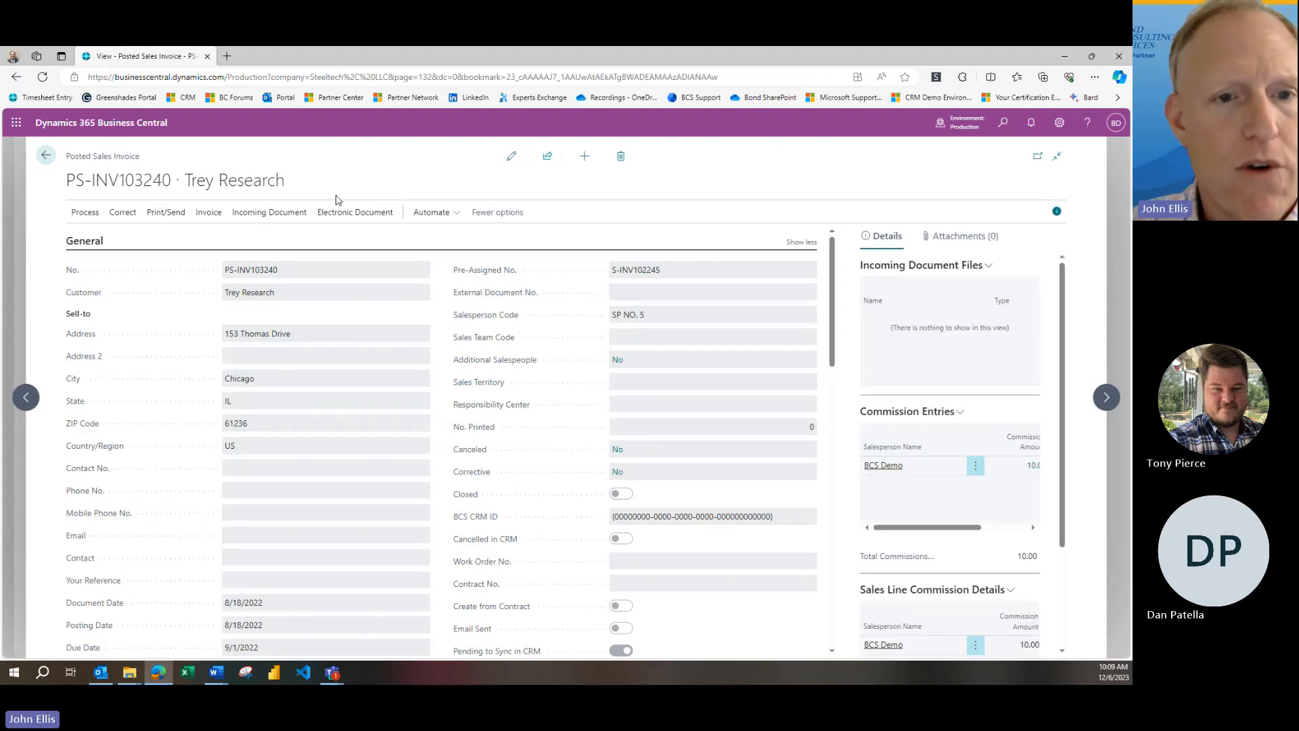
{"action": "left_click", "coordinate": [45, 157]}
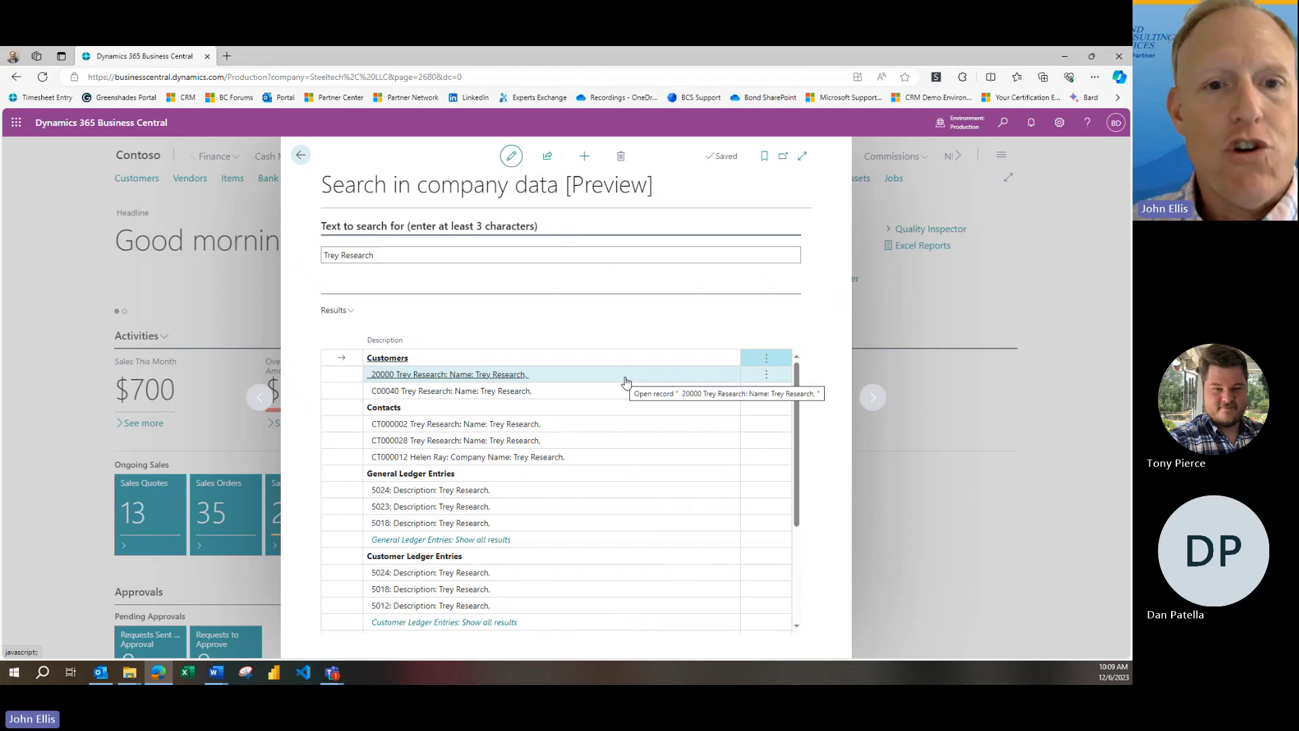
{"action": "left_click", "coordinate": [408, 255]}
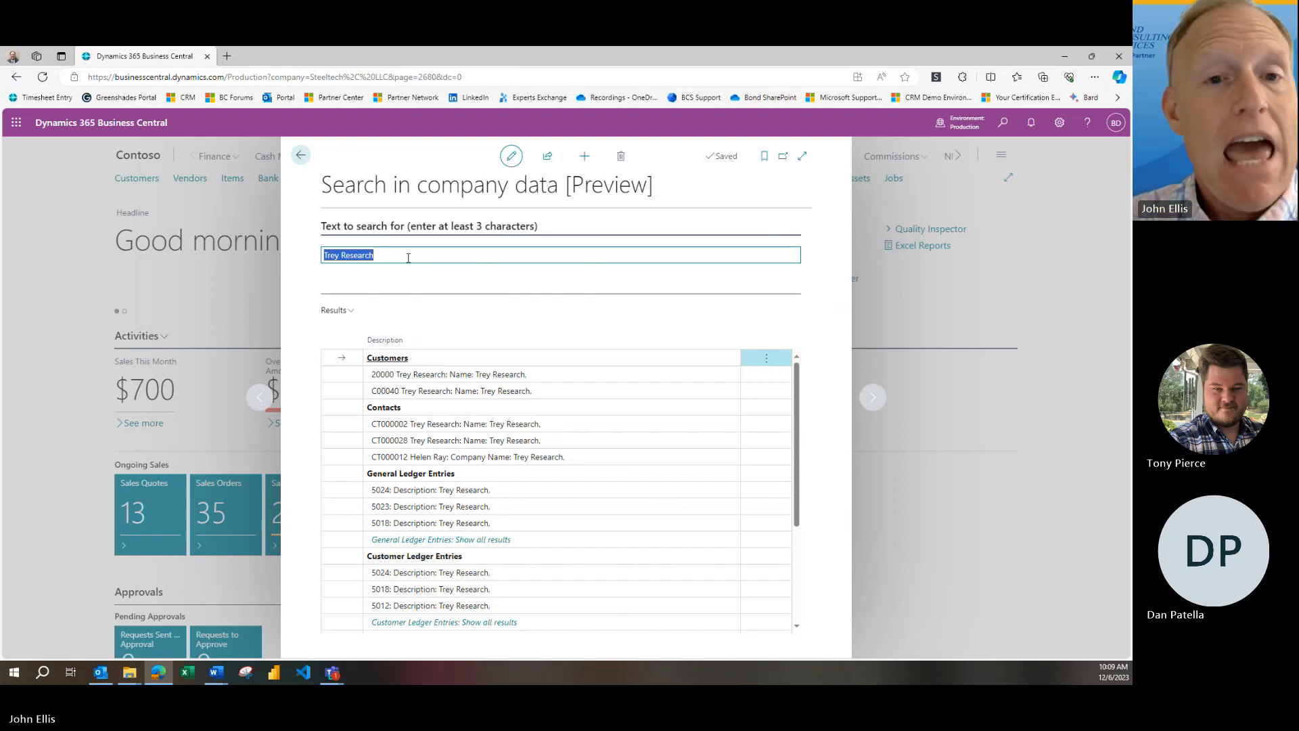
{"action": "left_click", "coordinate": [300, 155]}
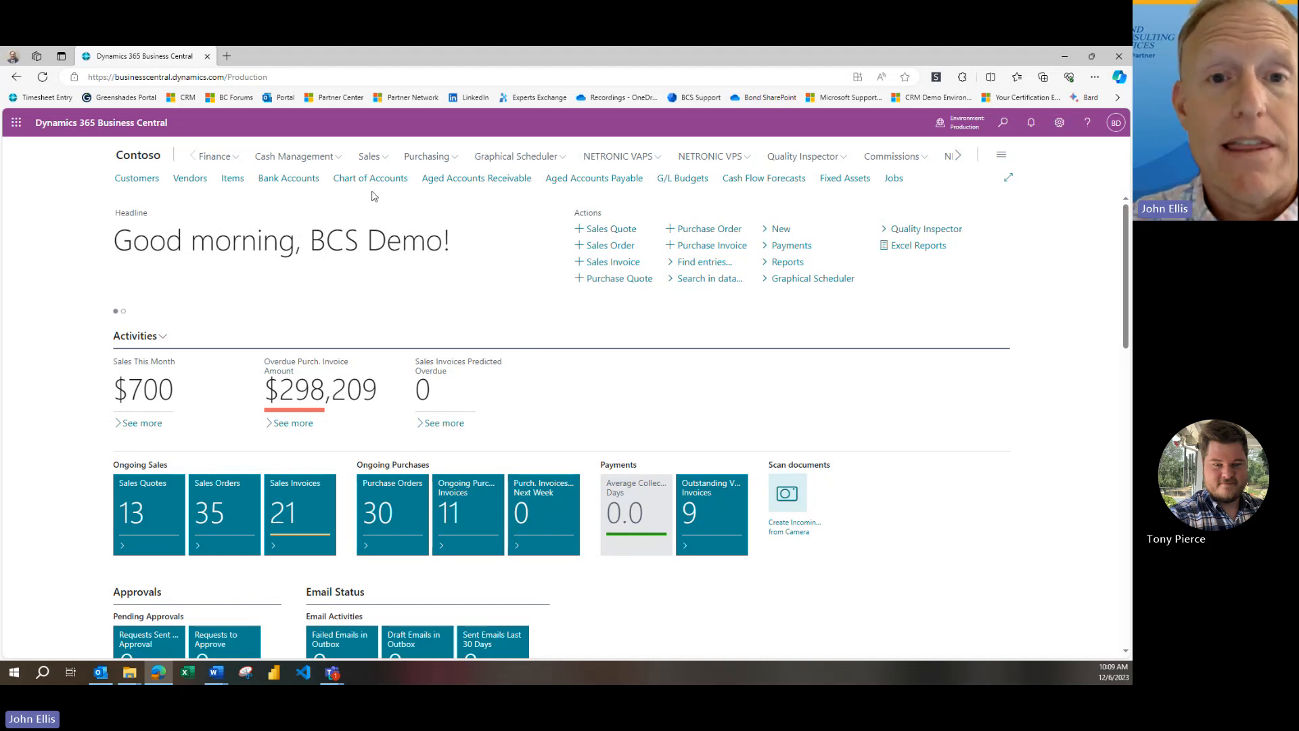
Open the PMT REG batch of the cash management payment journals
{"action": "left_click", "coordinate": [341, 161]}
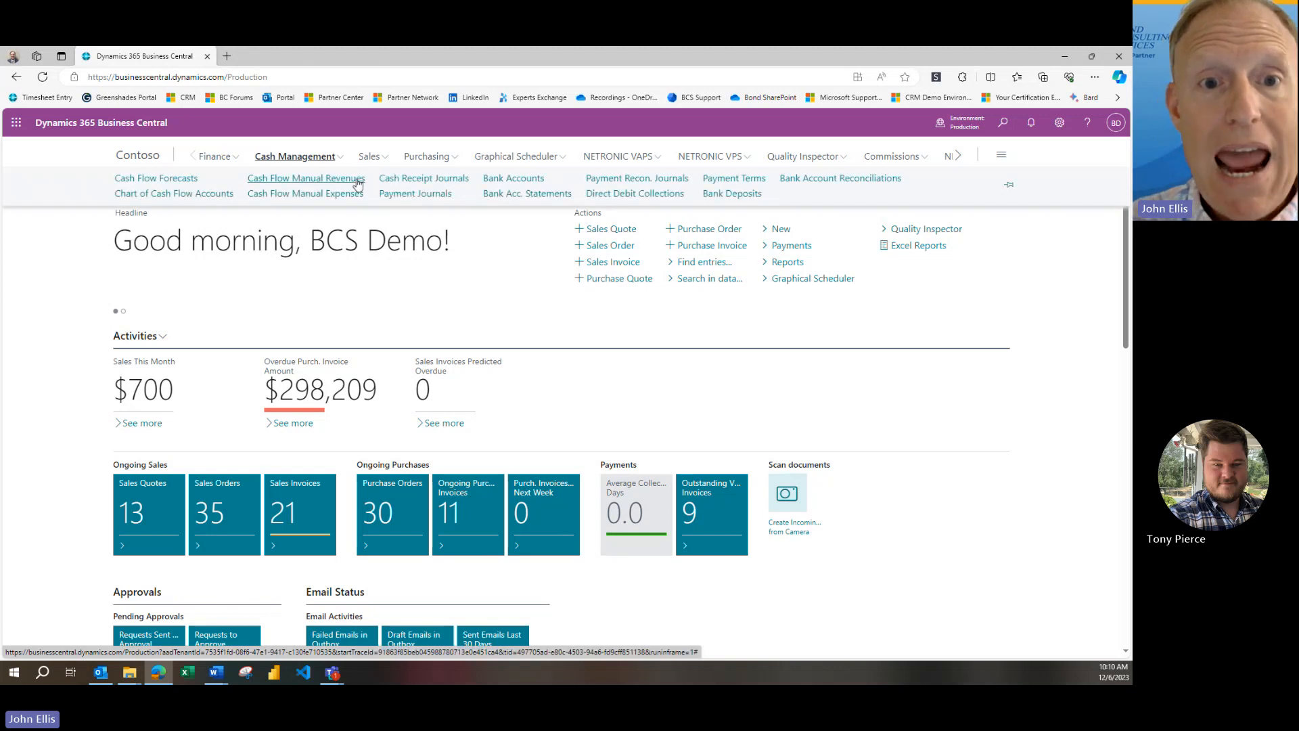
{"action": "left_click", "coordinate": [415, 194]}
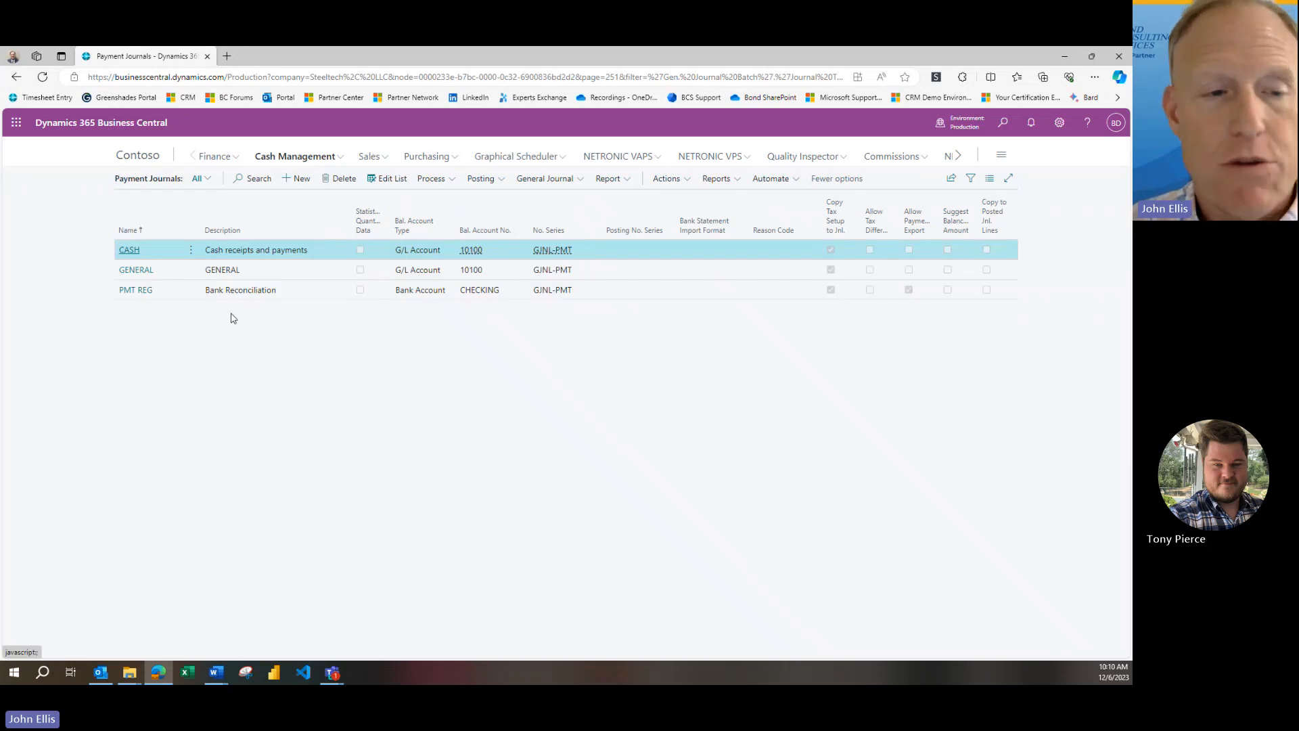
{"action": "left_click", "coordinate": [127, 293]}
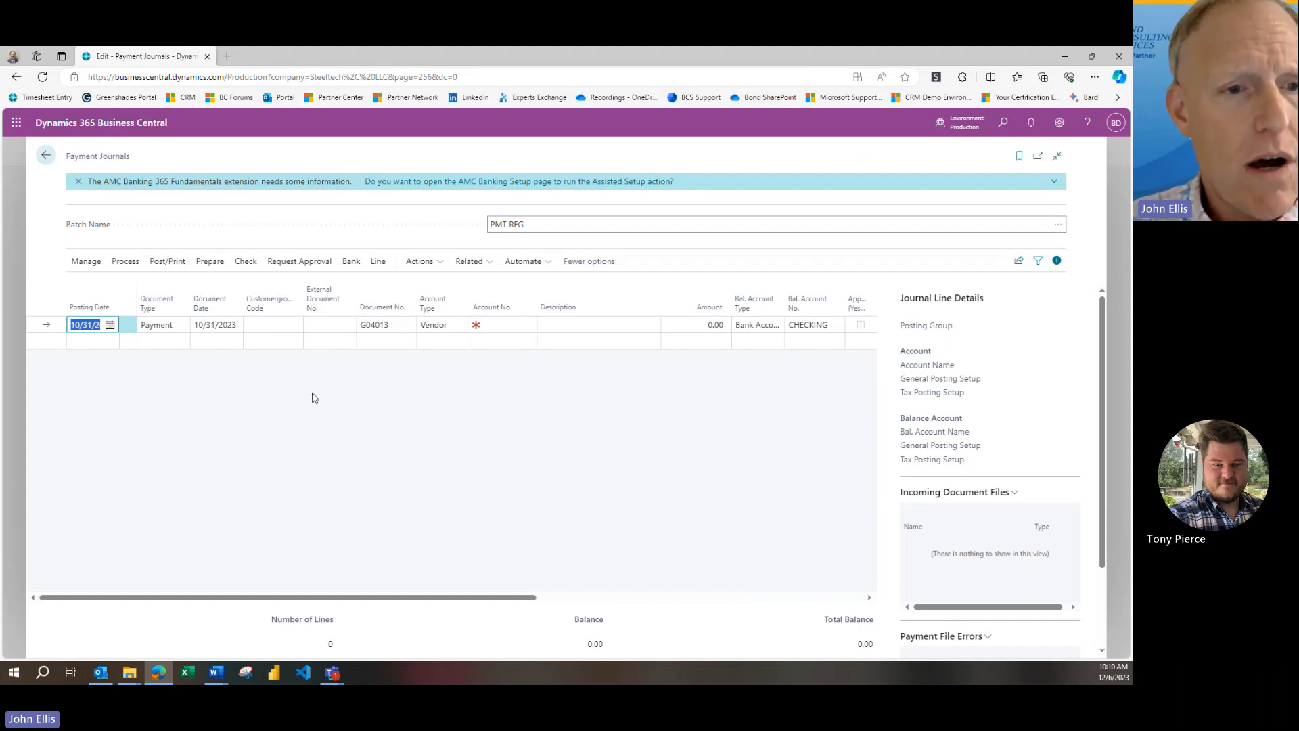
Run Suggest Vendor Payments on the PMT REG batch with the last used options and filters, and acknowledge completion
{"action": "left_click", "coordinate": [218, 268]}
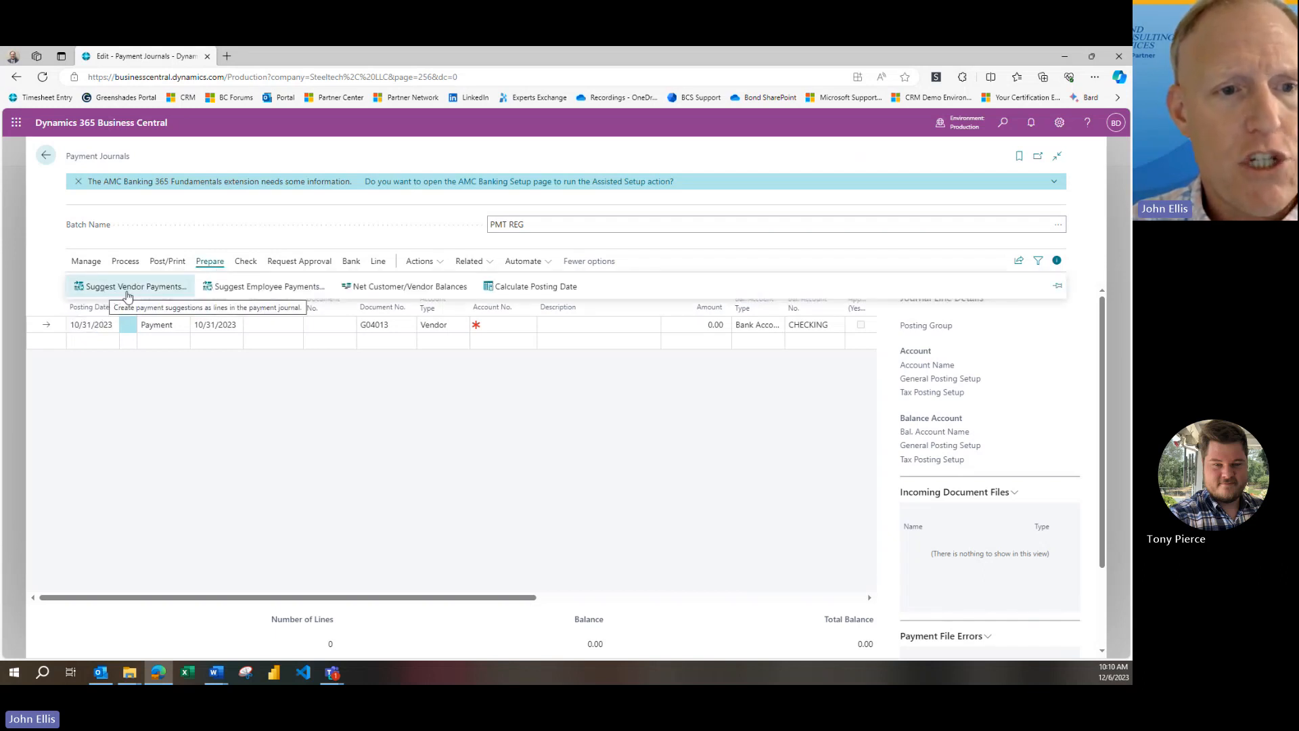
{"action": "left_click", "coordinate": [127, 290]}
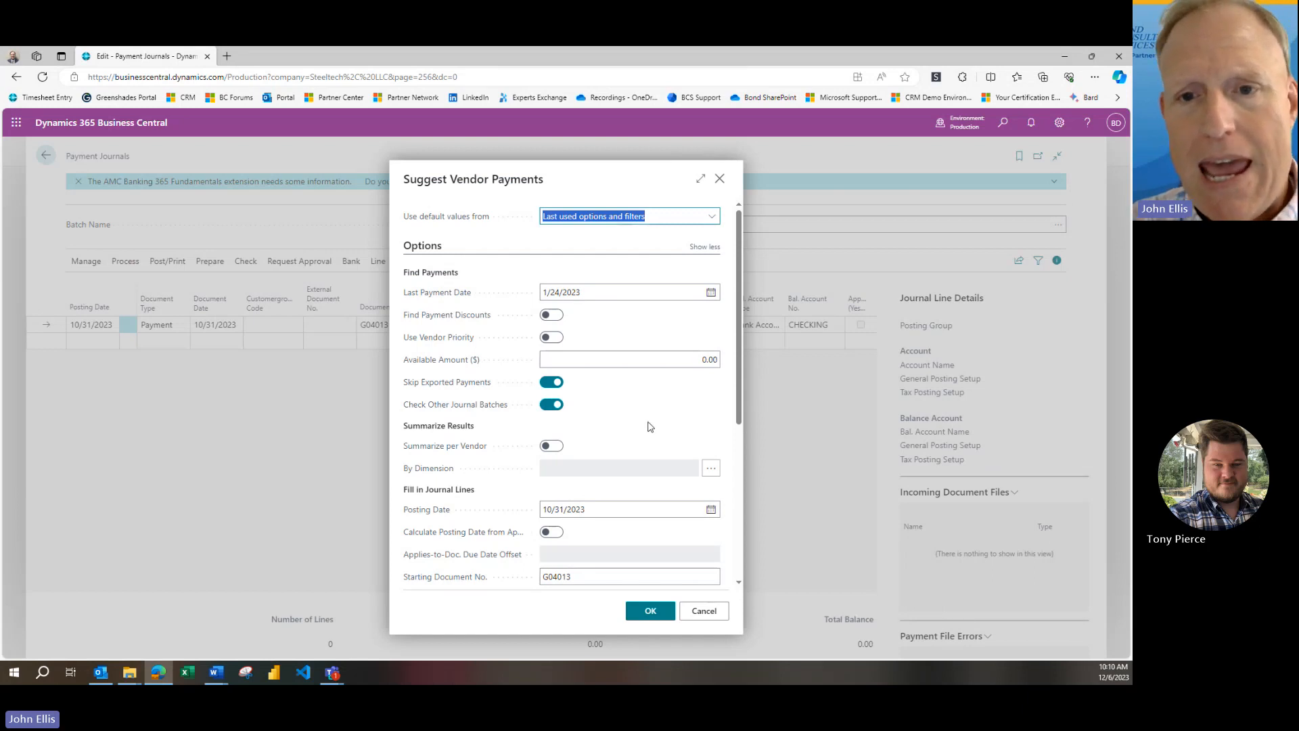
{"action": "left_click", "coordinate": [650, 611]}
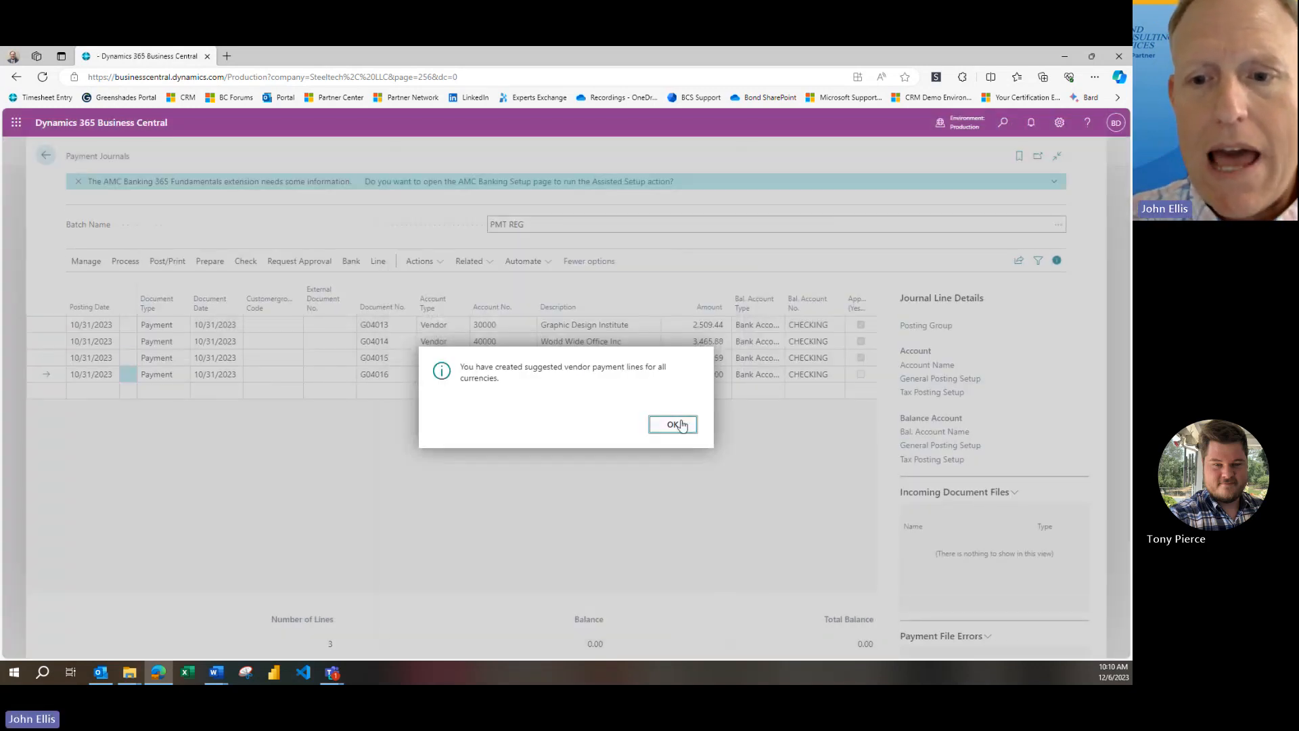
{"action": "left_click", "coordinate": [681, 426]}
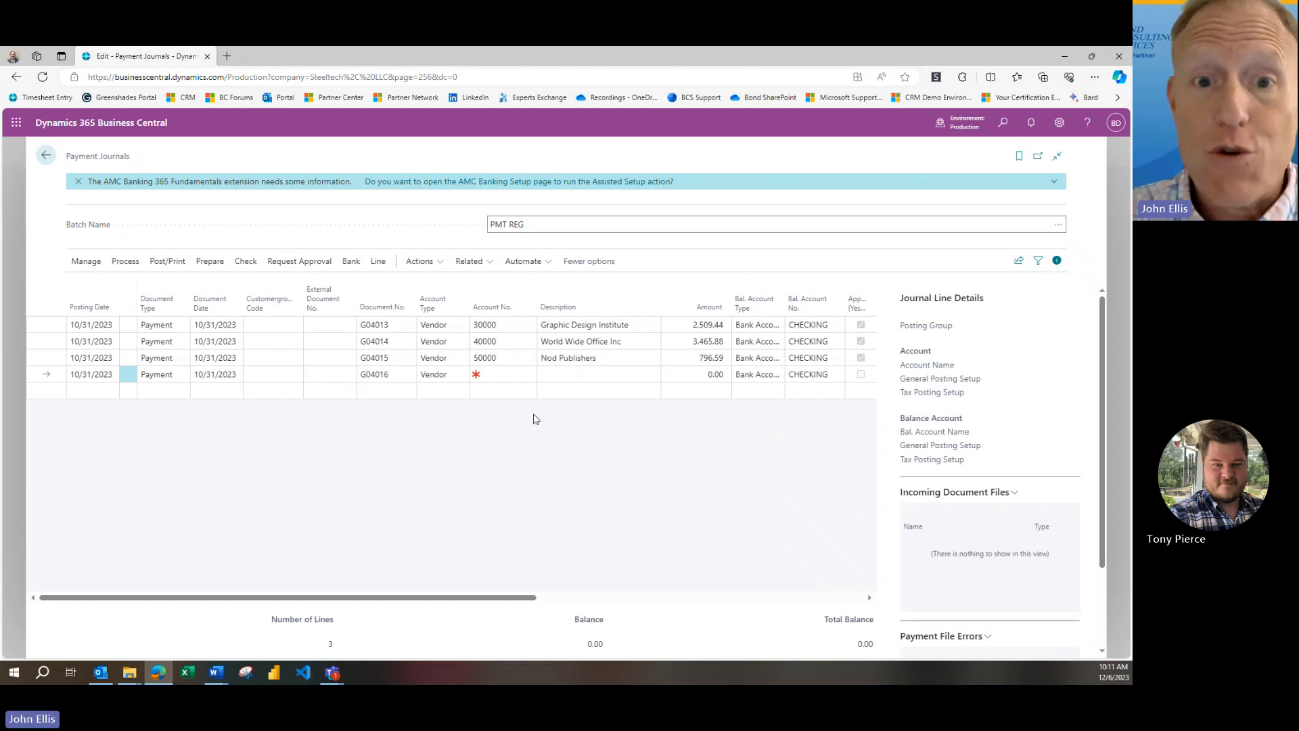
Preview the Vendor Pre-Payment Journal report filtered to posting date 10/31/2023
{"action": "left_click", "coordinate": [420, 263]}
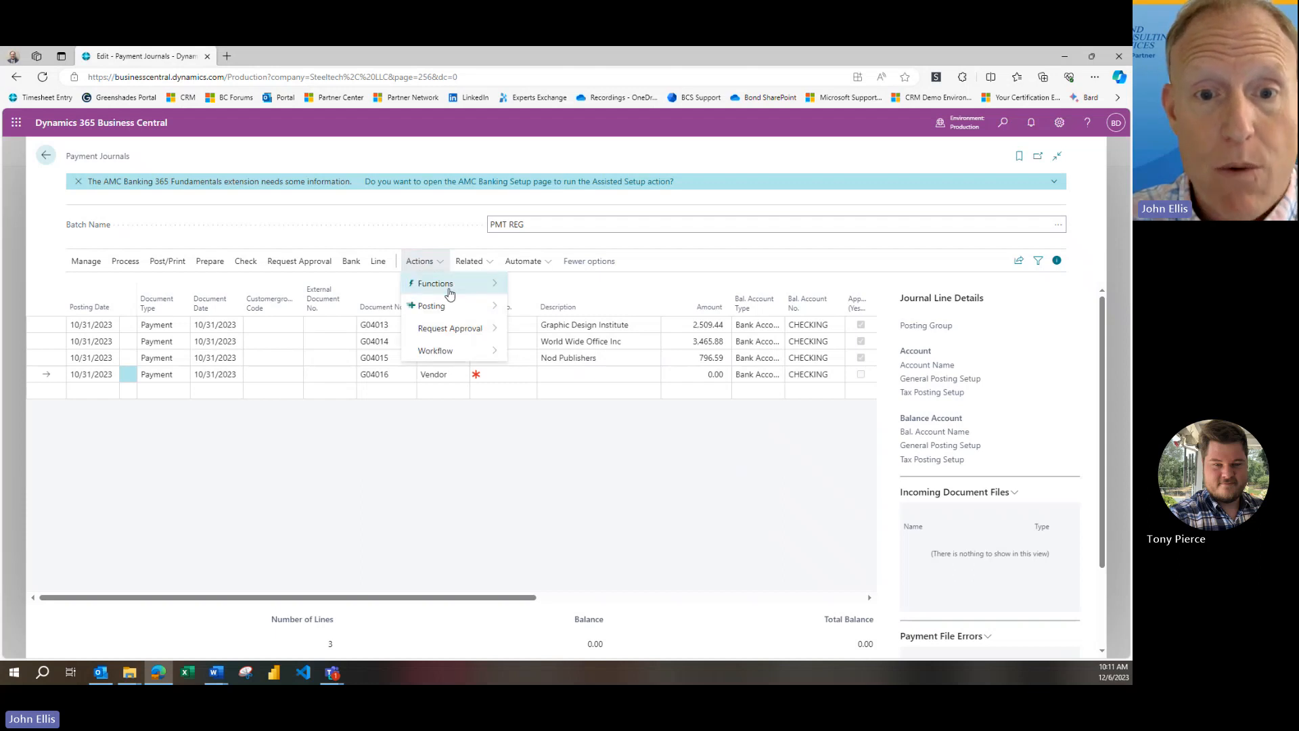
{"action": "mouse_move", "coordinate": [472, 311]}
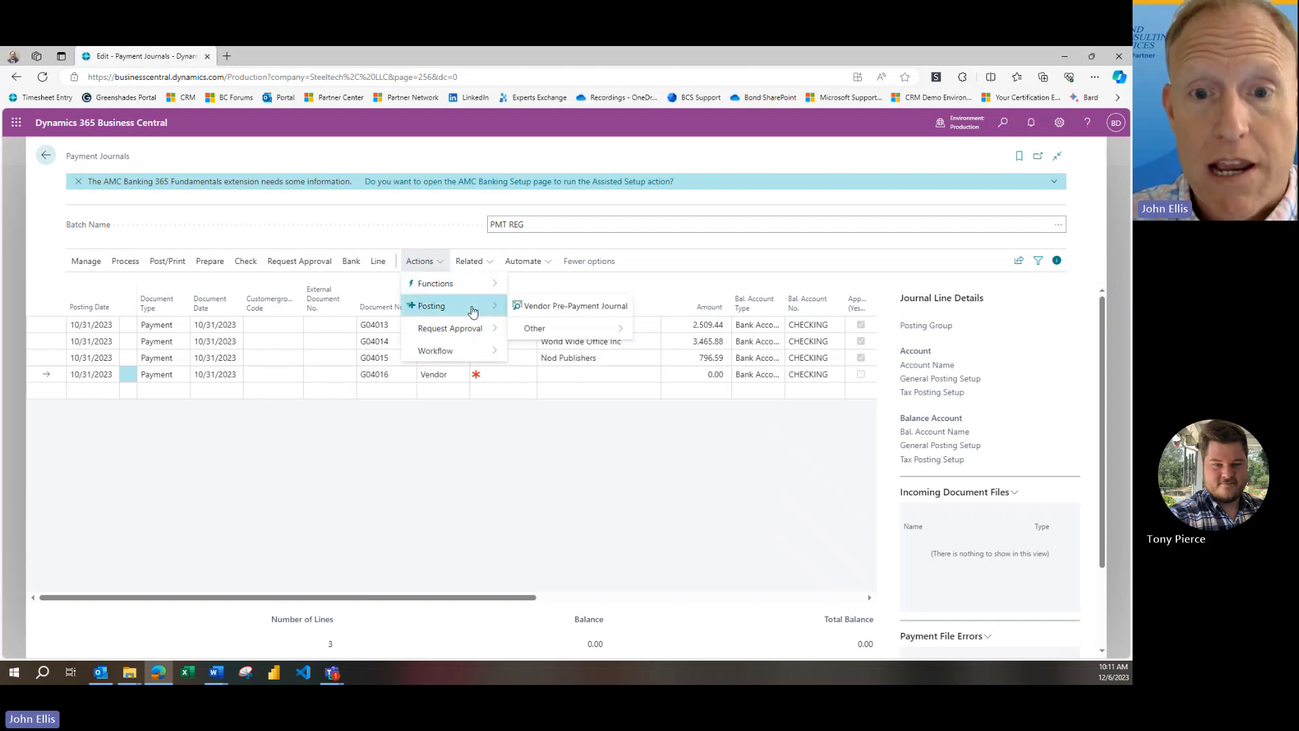
{"action": "left_click", "coordinate": [571, 312]}
{"action": "left_click", "coordinate": [585, 395]}
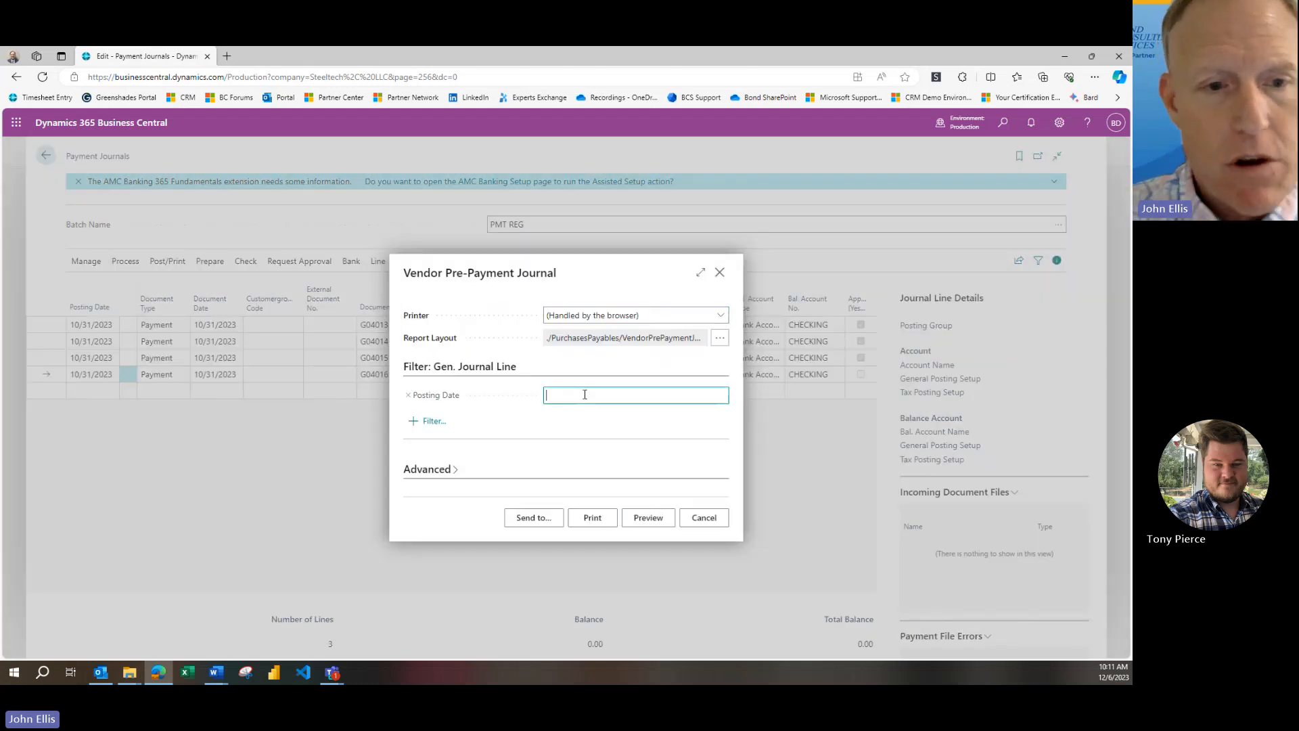
{"action": "type", "text": "10"}
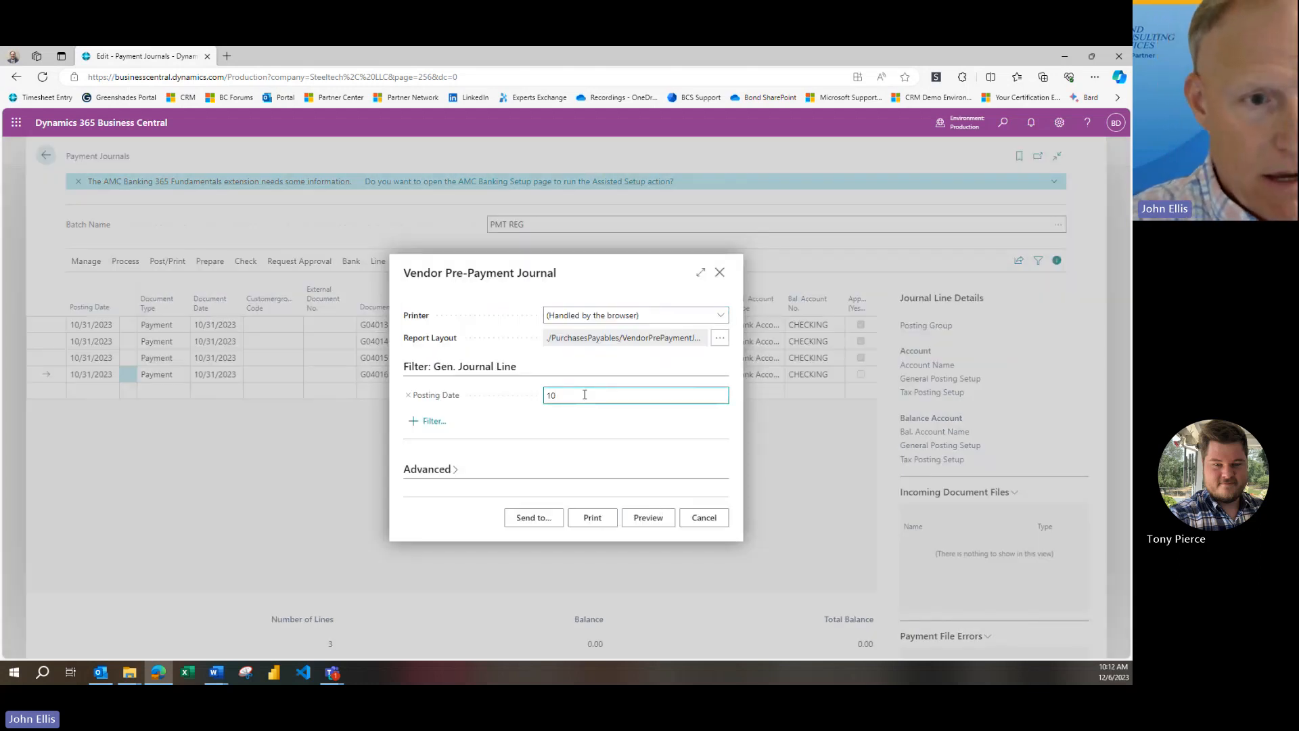
{"action": "type", "text": "/31/2023"}
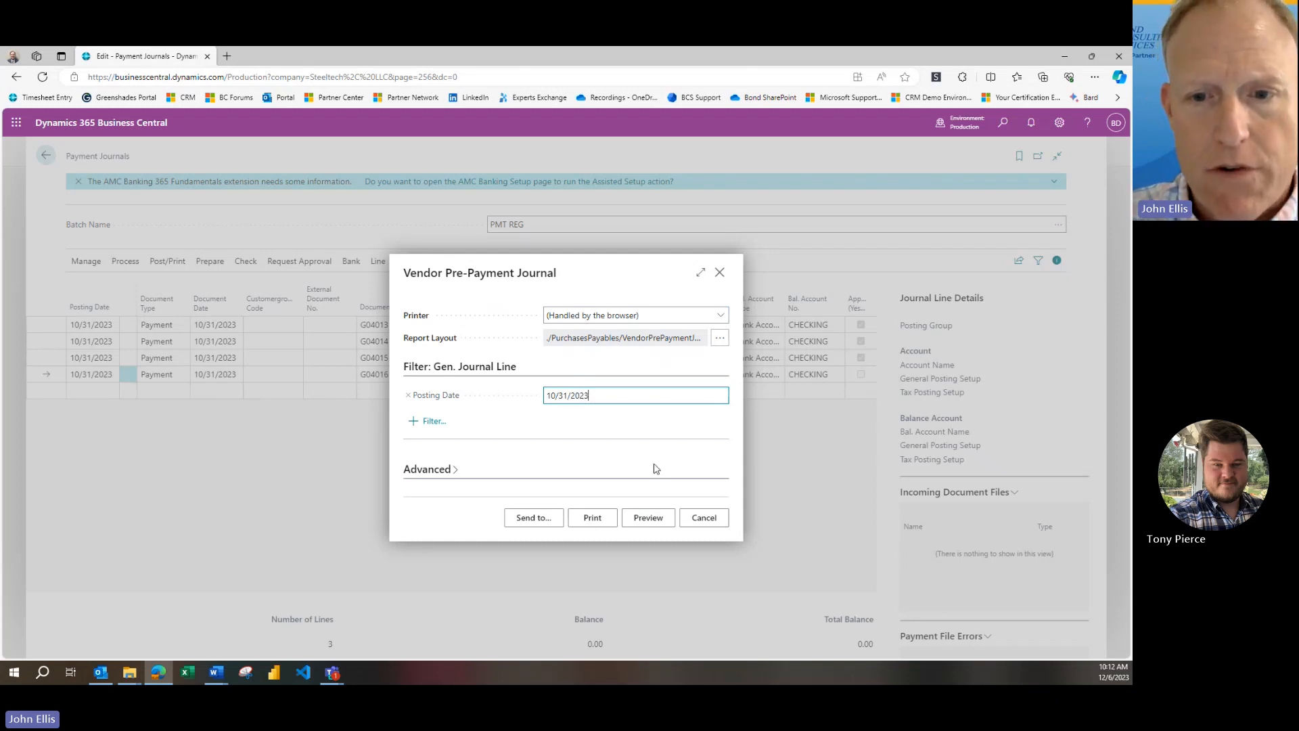
{"action": "left_click", "coordinate": [648, 517]}
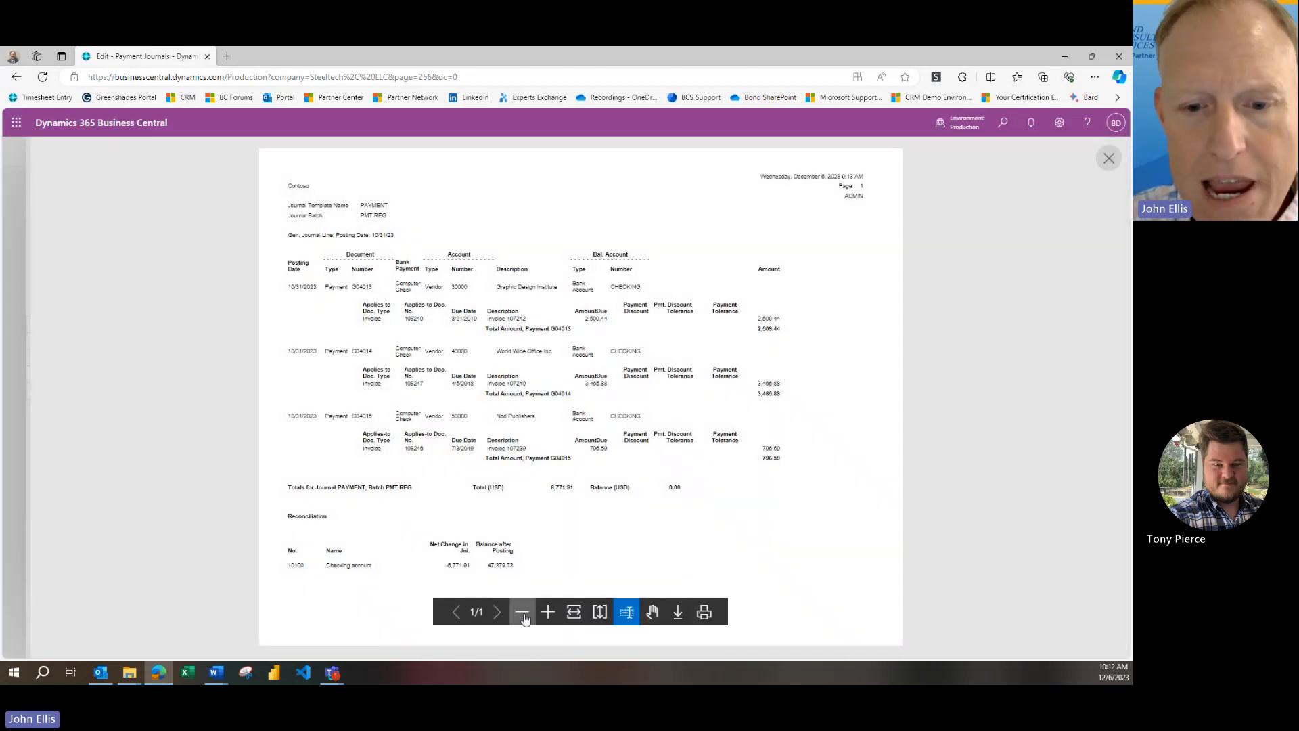
Examine the vendor payments, applied invoices, journal totals and checking account reconciliation in the report, and close the preview and report request
{"action": "left_click", "coordinate": [548, 617]}
{"action": "scroll", "coordinate": [785, 540], "scroll_direction": "down", "scroll_amount": 3}
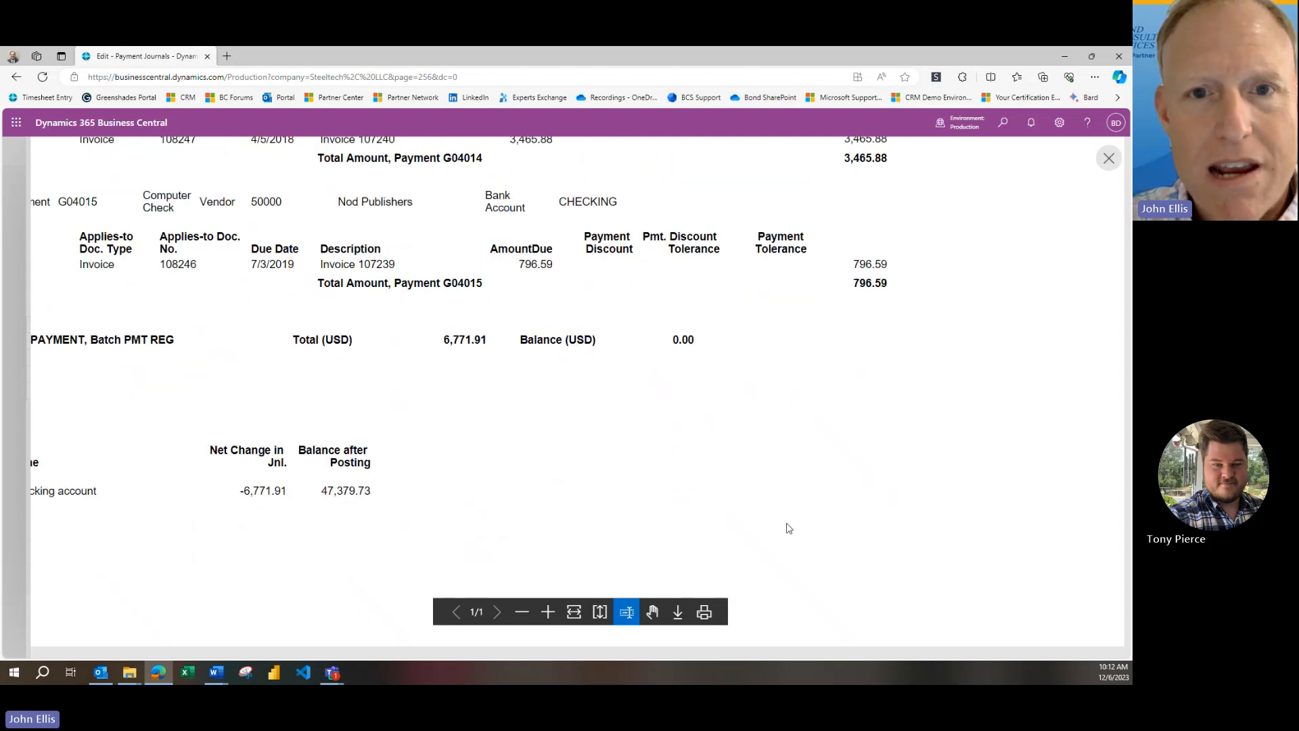
{"action": "left_click", "coordinate": [522, 612]}
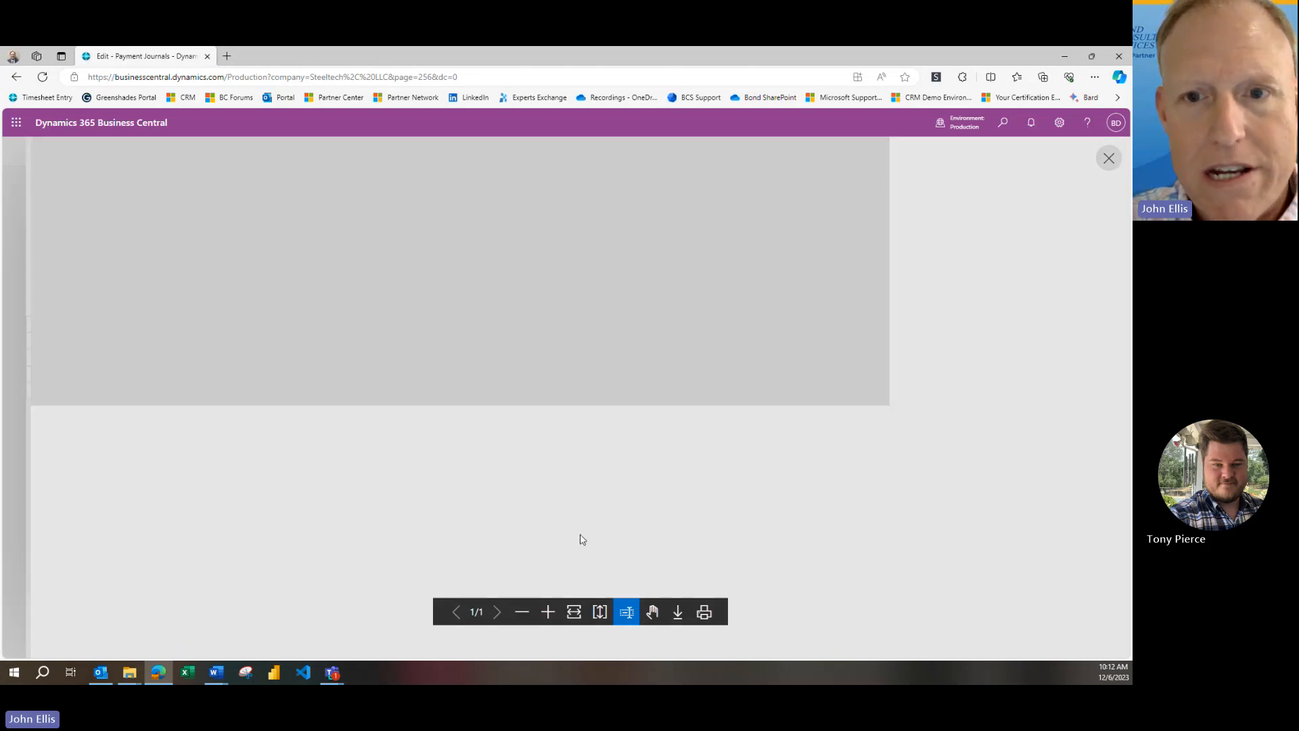
{"action": "scroll", "coordinate": [632, 478], "scroll_direction": "up", "scroll_amount": 5}
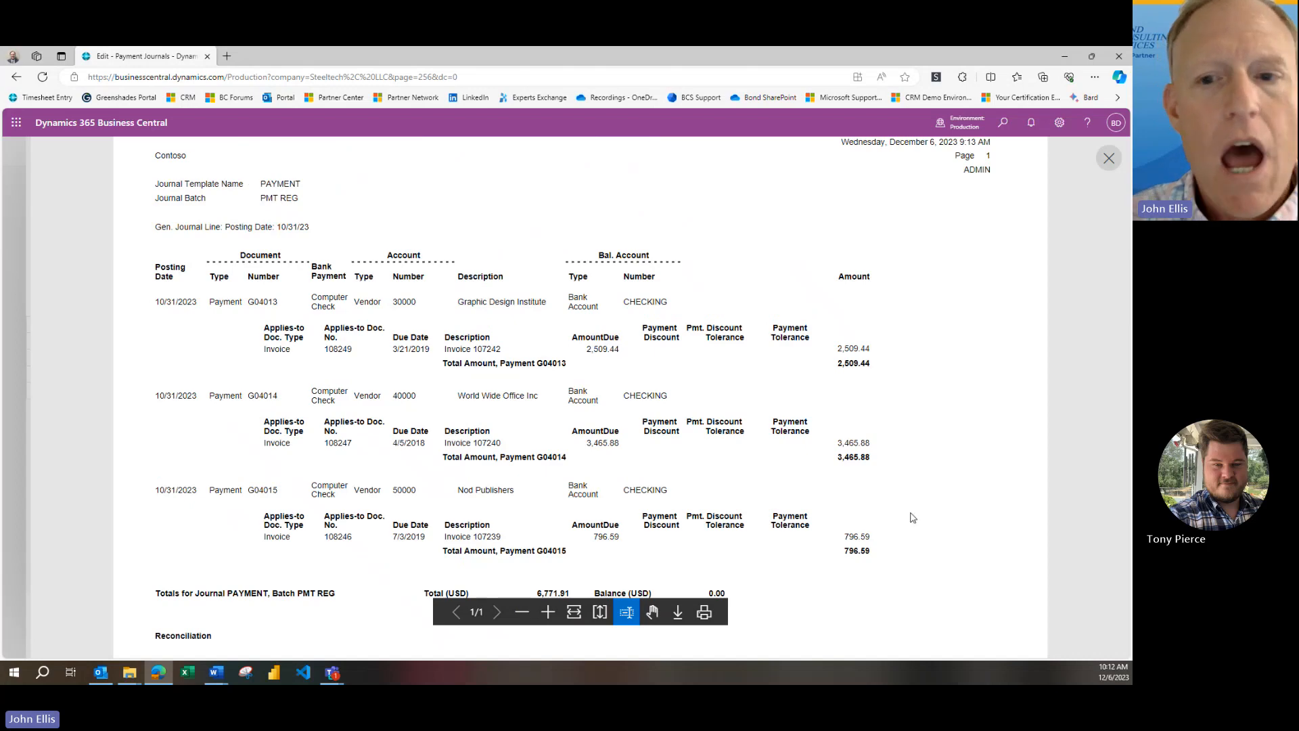
{"action": "scroll", "coordinate": [946, 532], "scroll_direction": "up", "scroll_amount": 1}
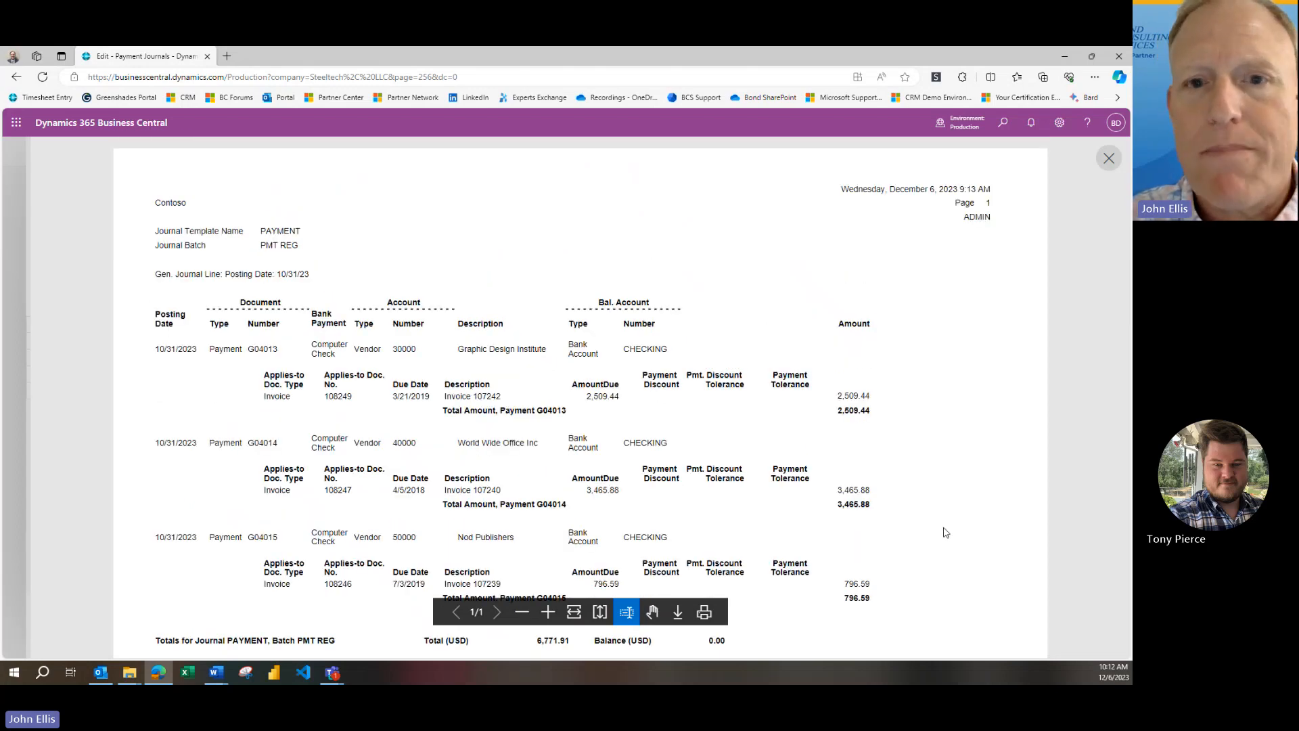
{"action": "scroll", "coordinate": [946, 532], "scroll_direction": "down", "scroll_amount": 1}
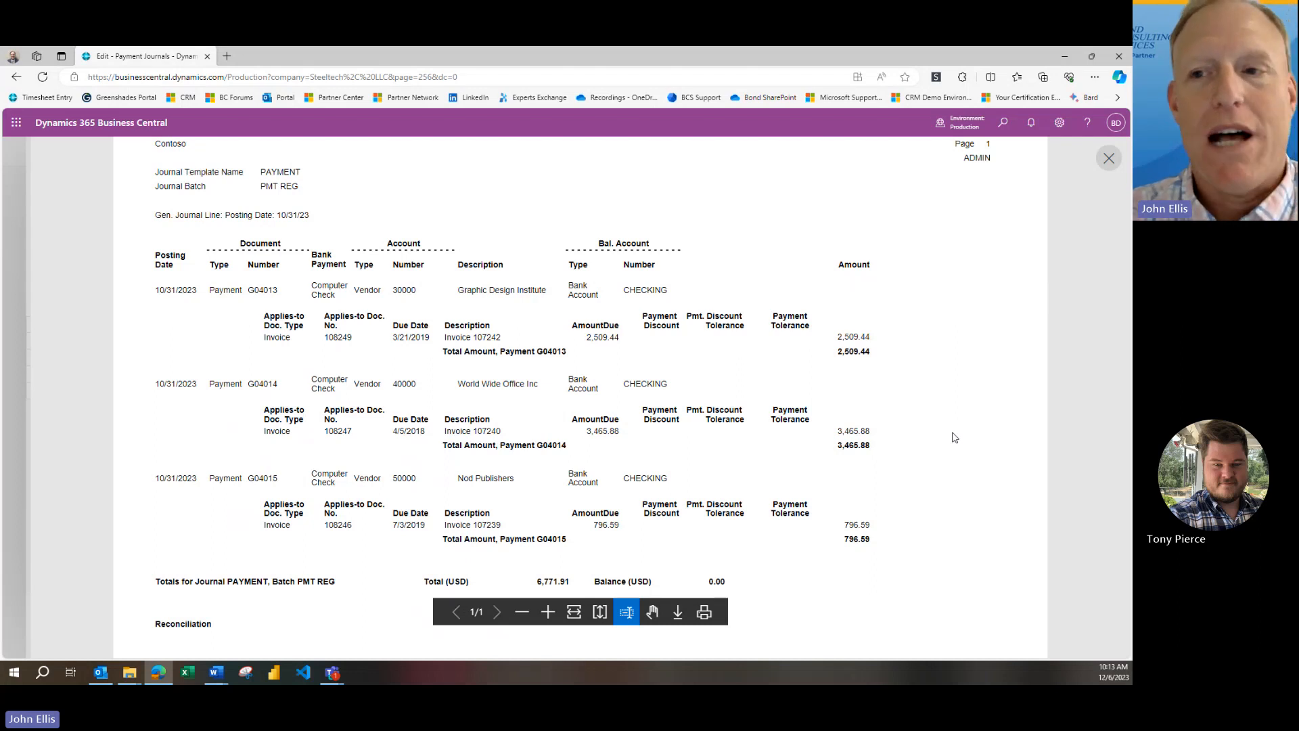
{"action": "left_click", "coordinate": [1108, 159]}
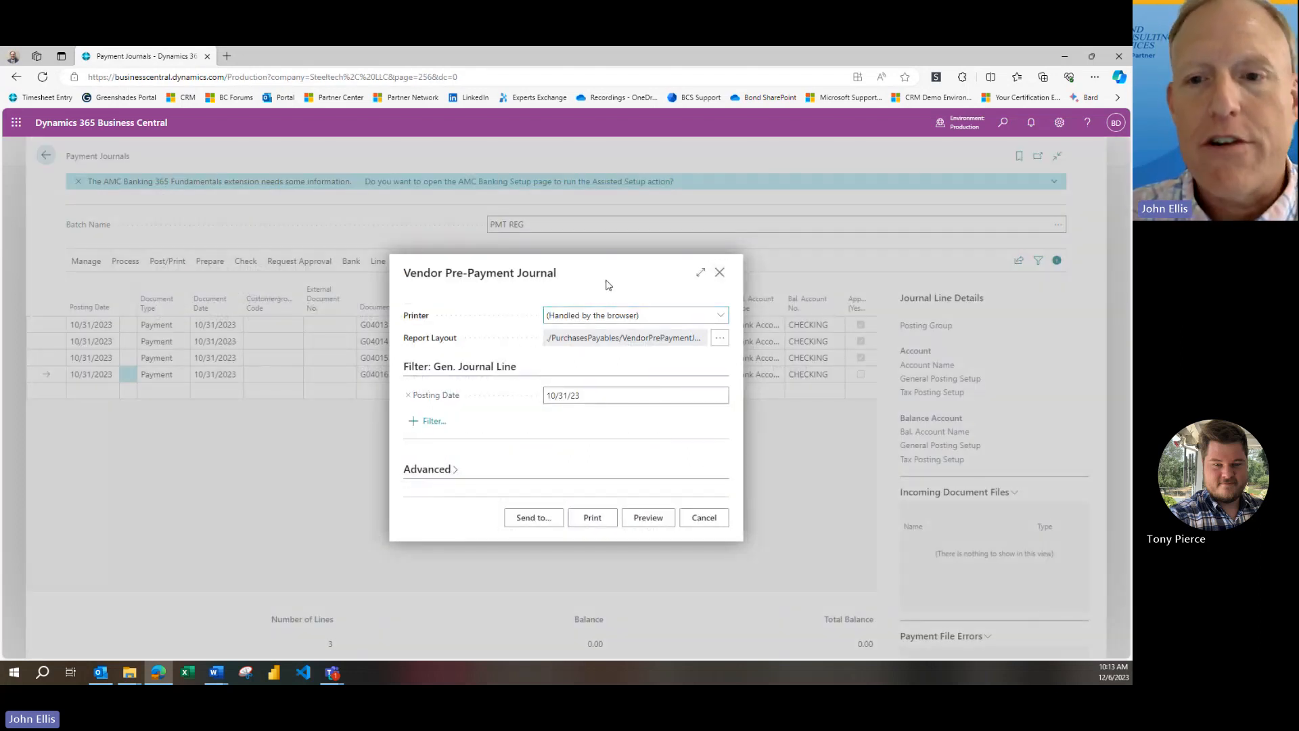
{"action": "left_click", "coordinate": [718, 513]}
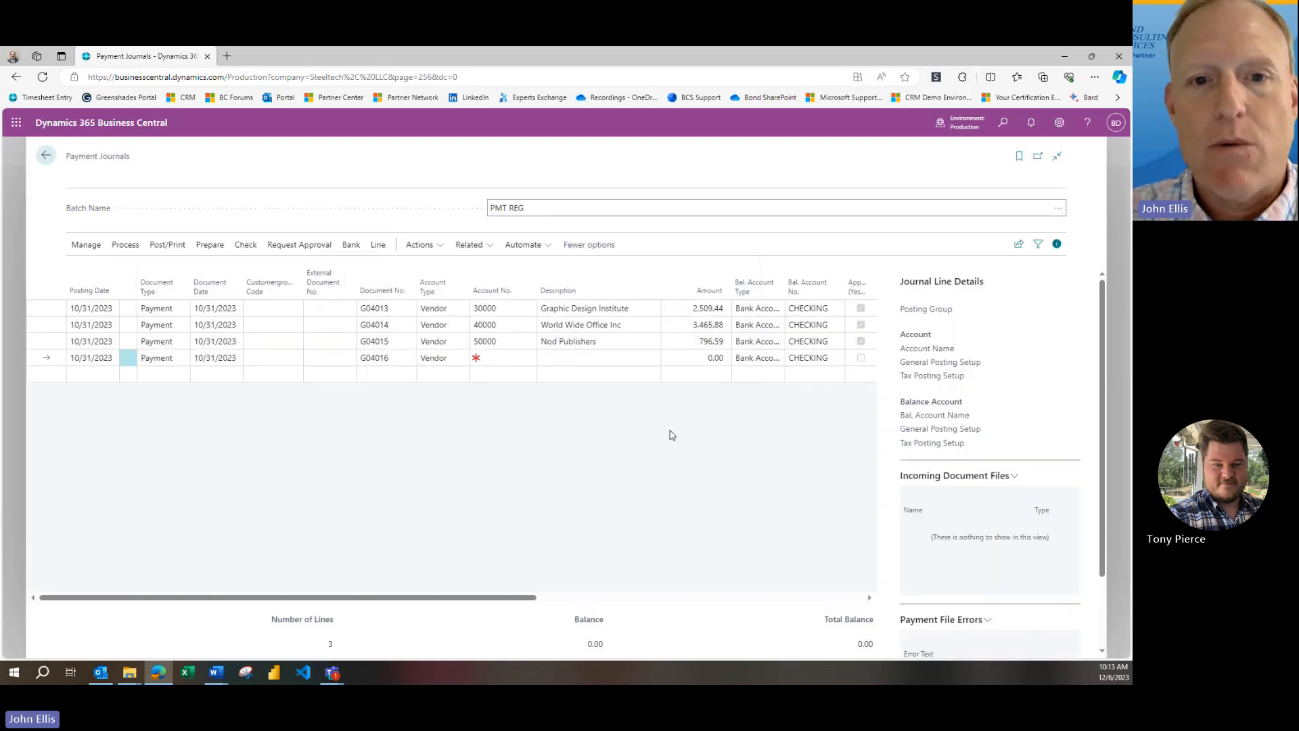
Preview the Payment Journal - Test report for the PMT REG batch, filtered to posting date 10/31/2023
{"action": "left_click", "coordinate": [422, 264]}
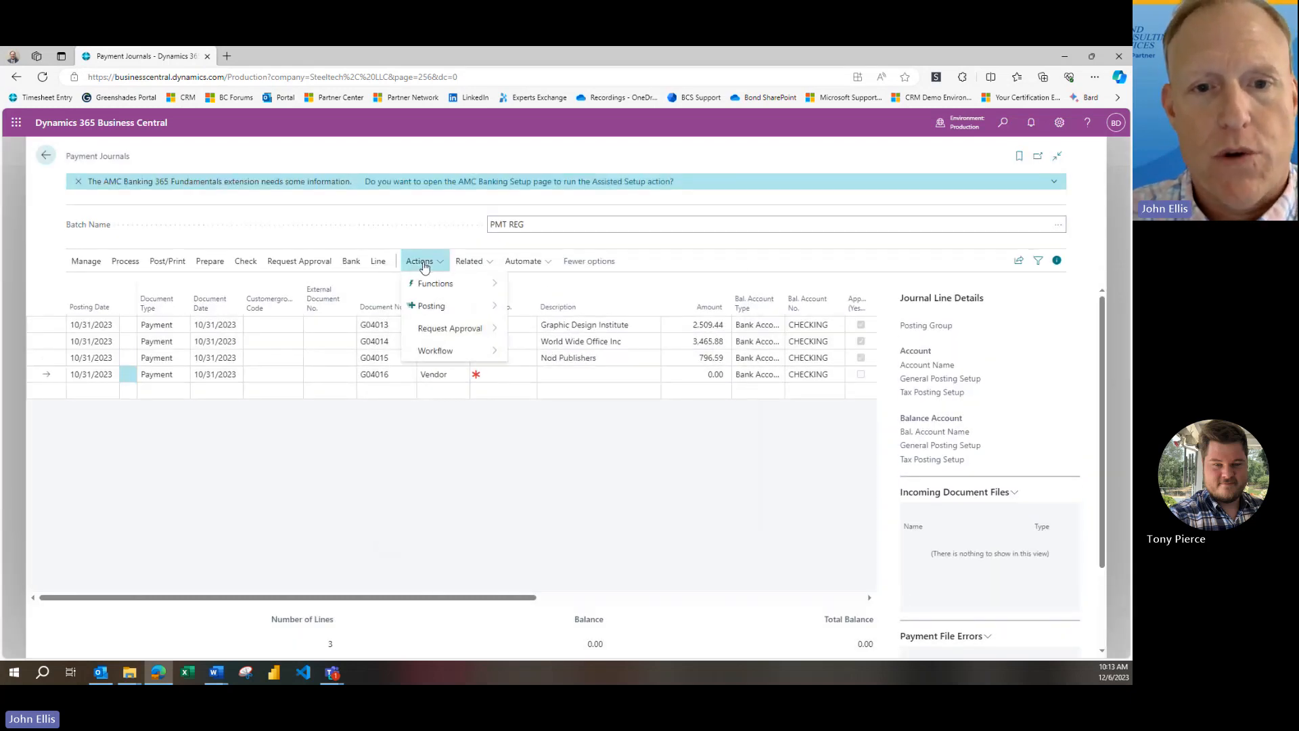
{"action": "mouse_move", "coordinate": [450, 308]}
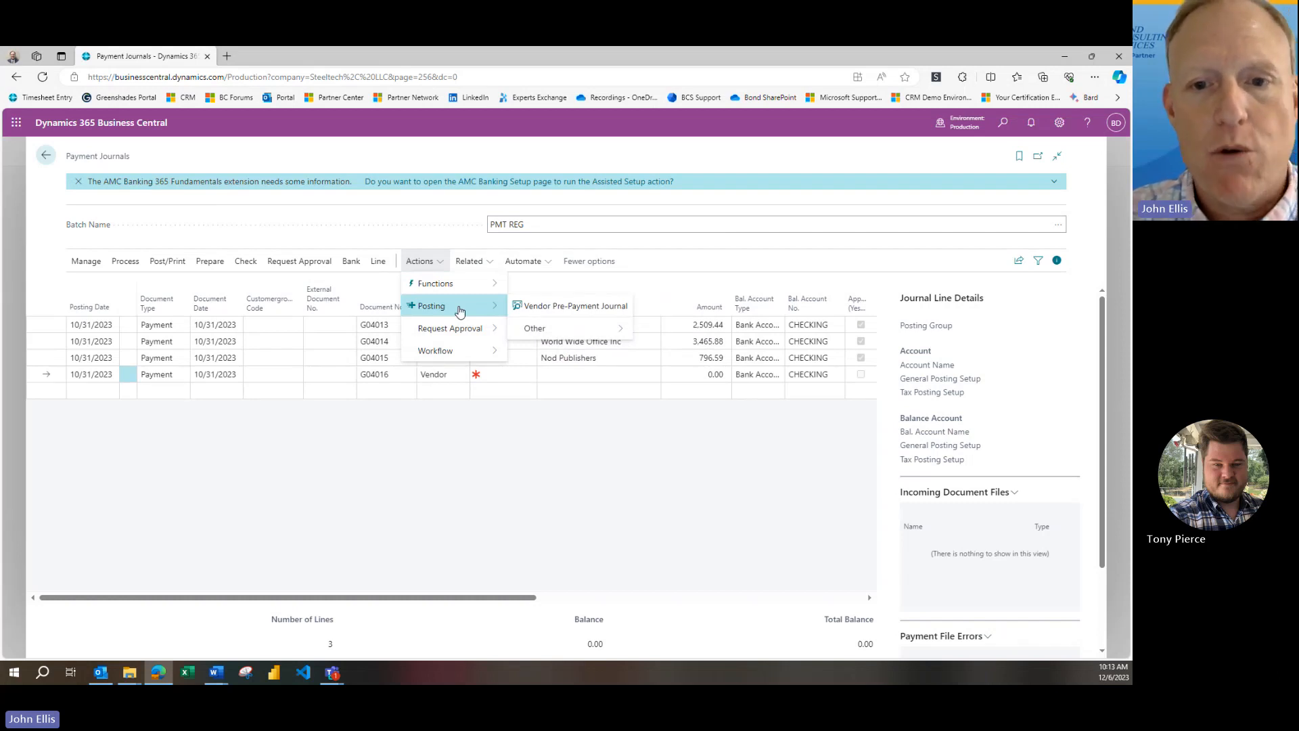
{"action": "mouse_move", "coordinate": [595, 330]}
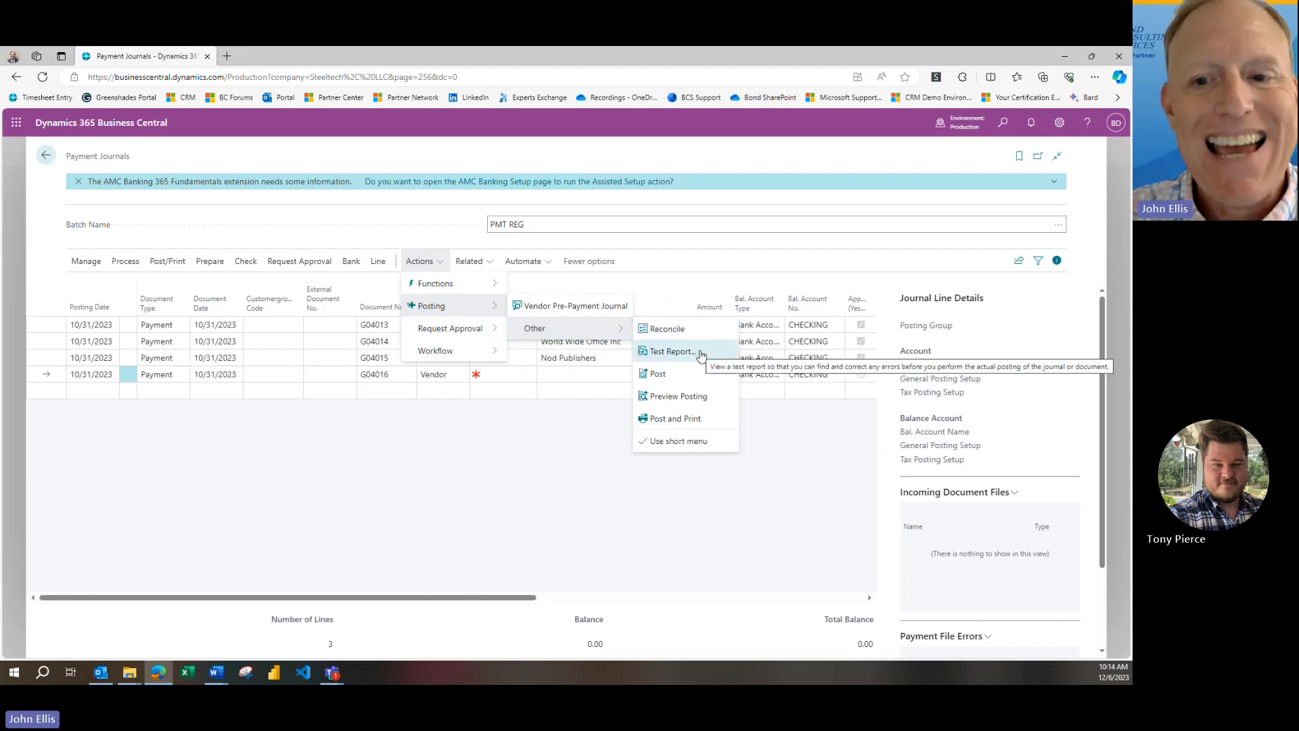
{"action": "left_click", "coordinate": [724, 458]}
{"action": "left_click", "coordinate": [641, 453]}
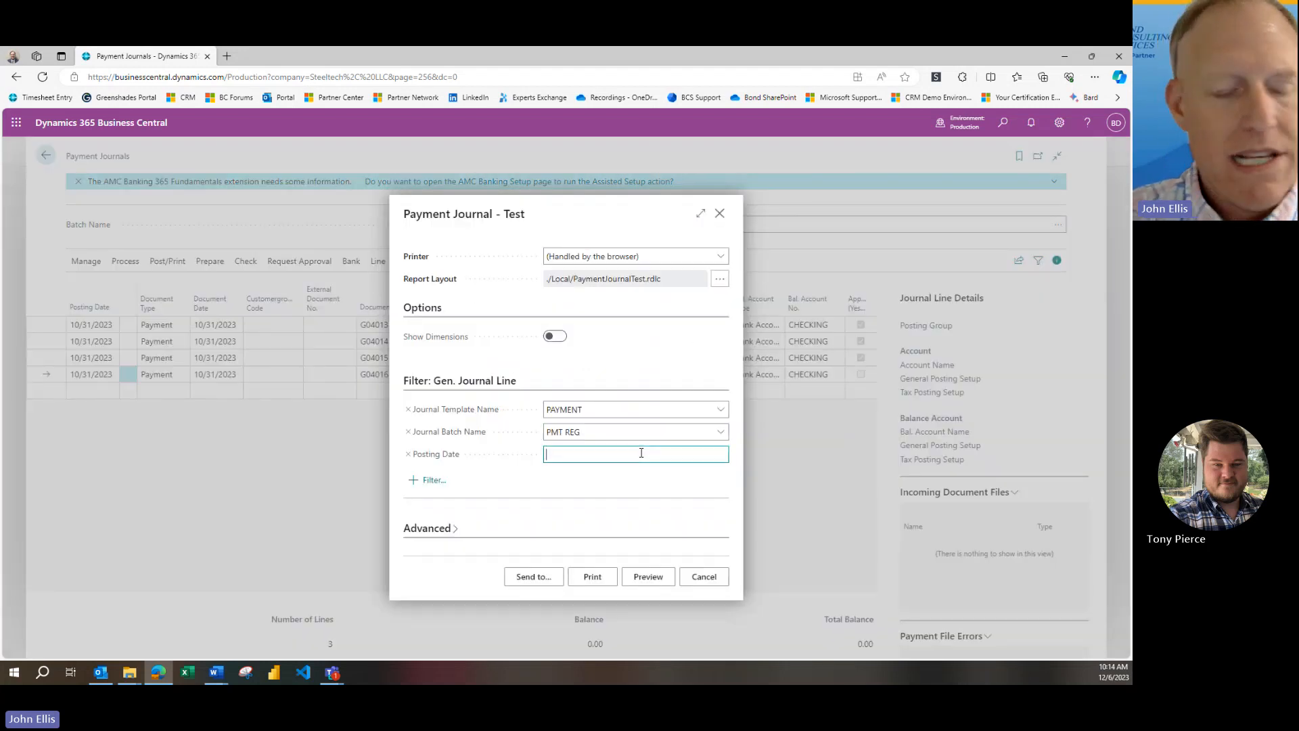
{"action": "type", "text": "10/31/"}
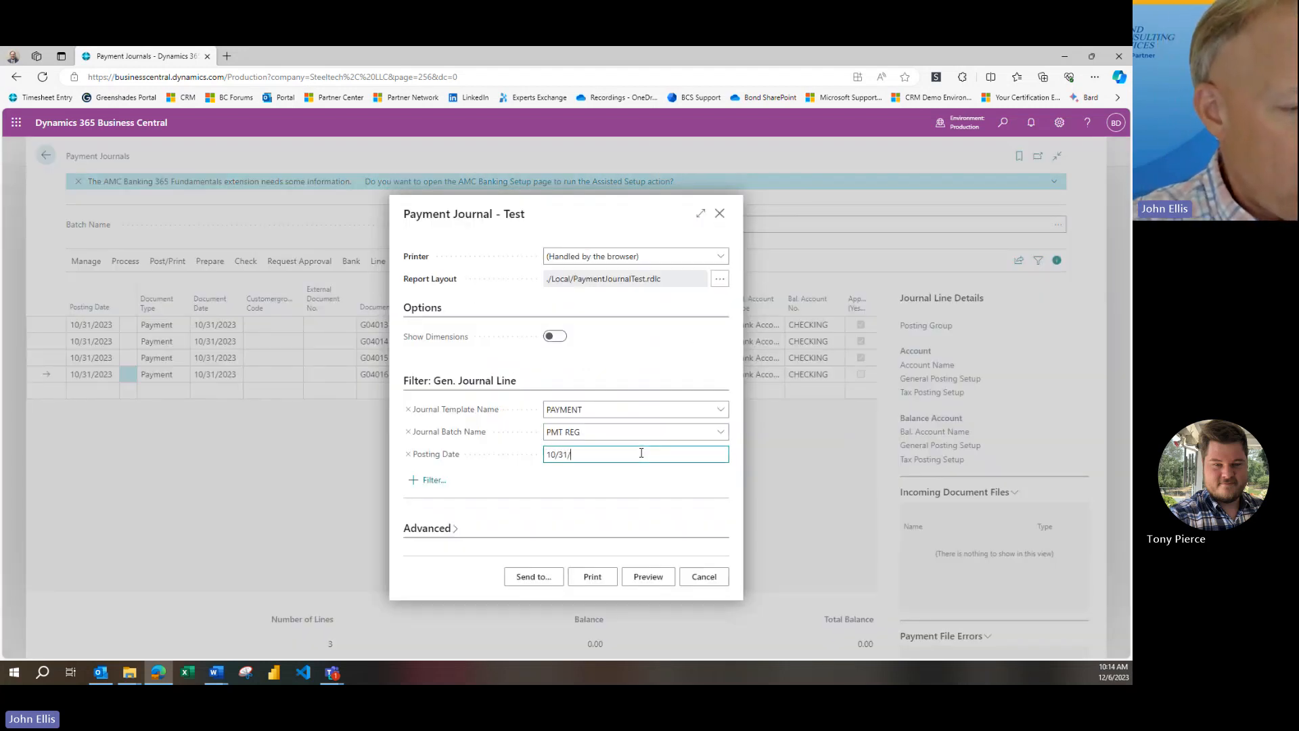
{"action": "type", "text": "2023"}
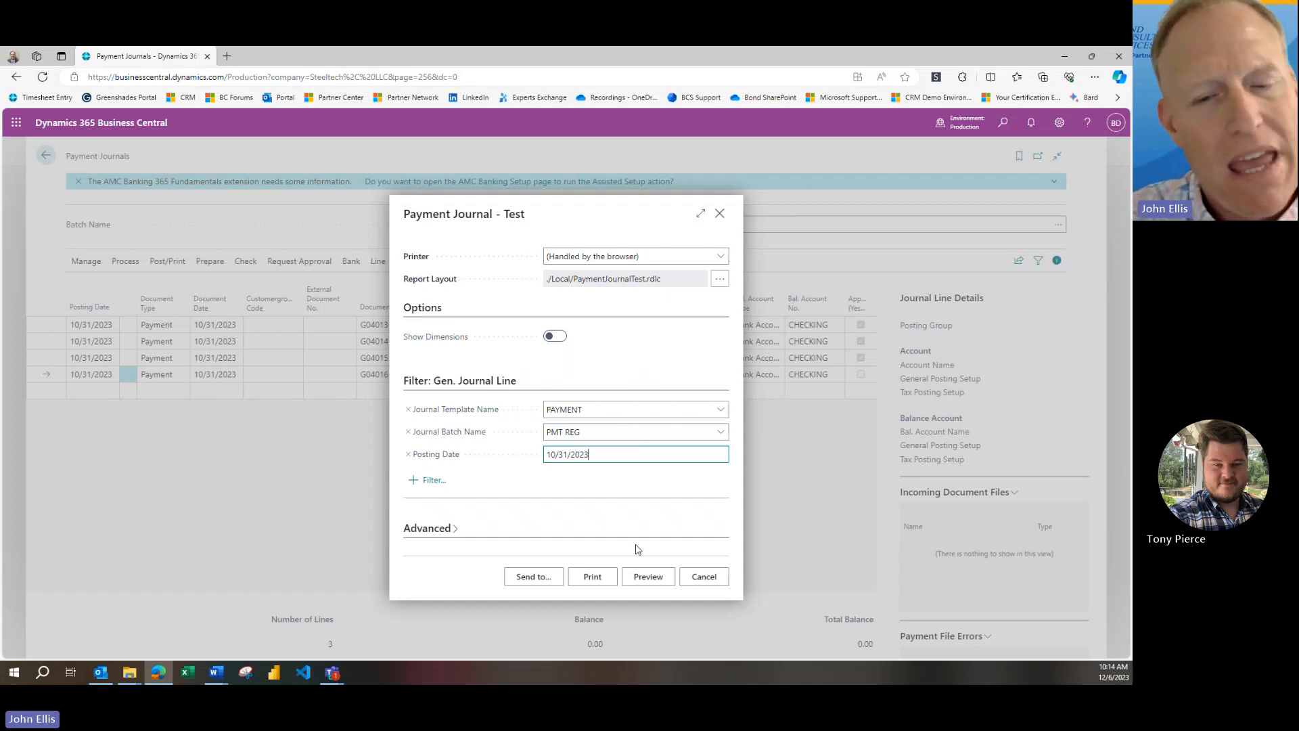
{"action": "left_click_drag", "start_coordinate": [593, 455], "coordinate": [545, 456]}
{"action": "left_click", "coordinate": [600, 456]}
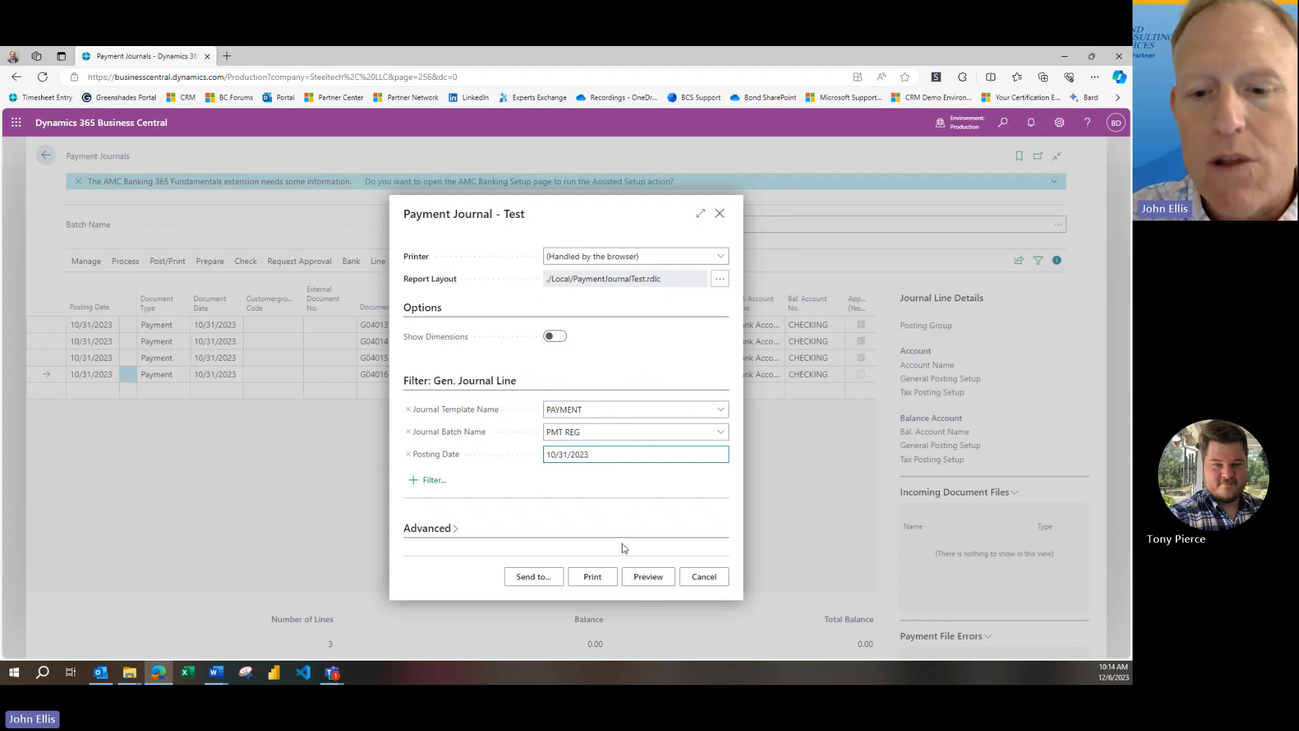
{"action": "left_click", "coordinate": [646, 580]}
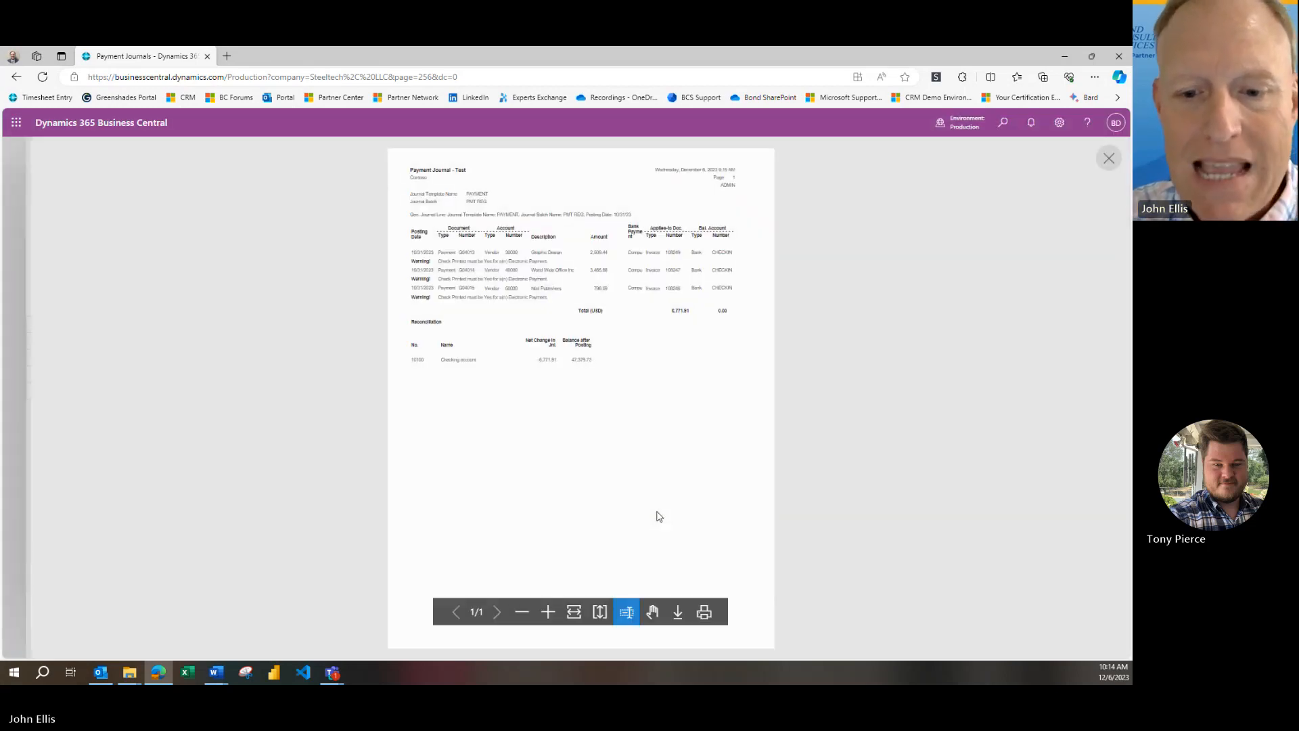
Examine the payment lines, their warnings, the total and the reconciliation in the test report, and close the preview and report request
{"action": "left_click", "coordinate": [546, 620]}
{"action": "scroll", "coordinate": [653, 530], "scroll_direction": "up", "scroll_amount": 3}
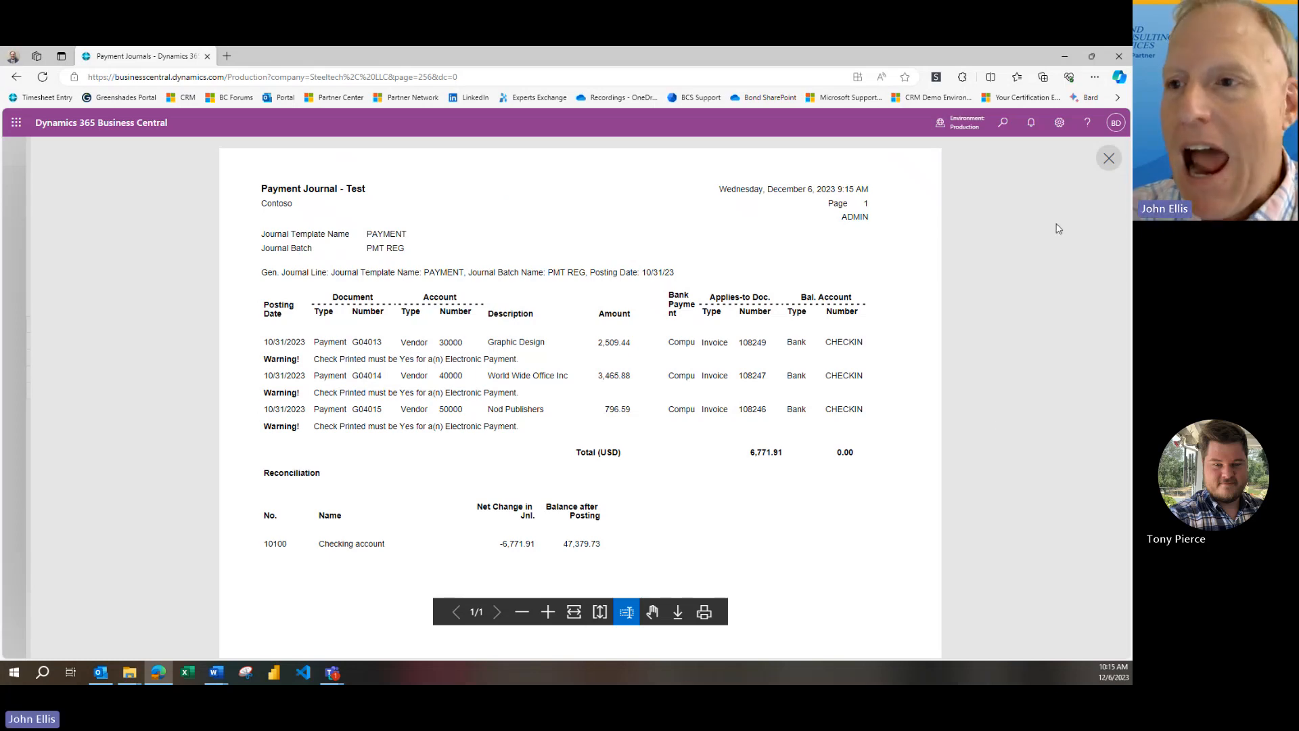
{"action": "left_click", "coordinate": [1107, 161]}
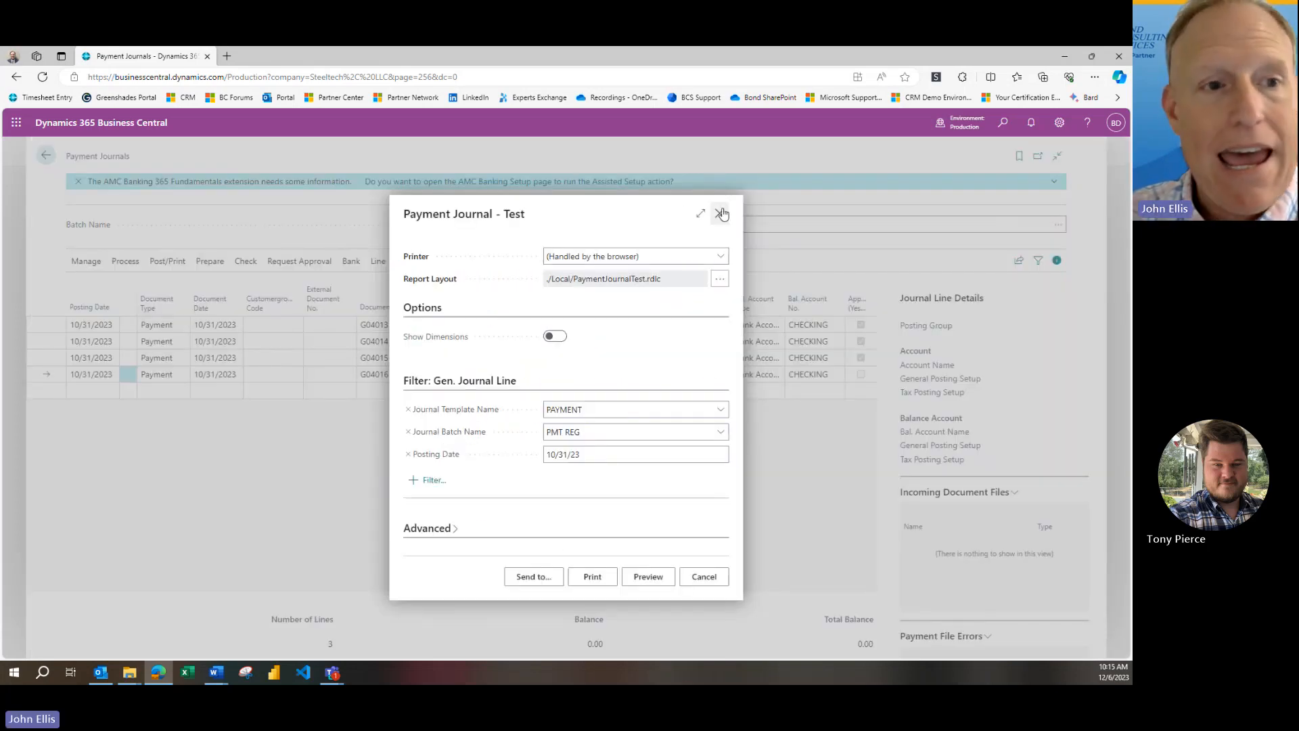
{"action": "left_click", "coordinate": [720, 213]}
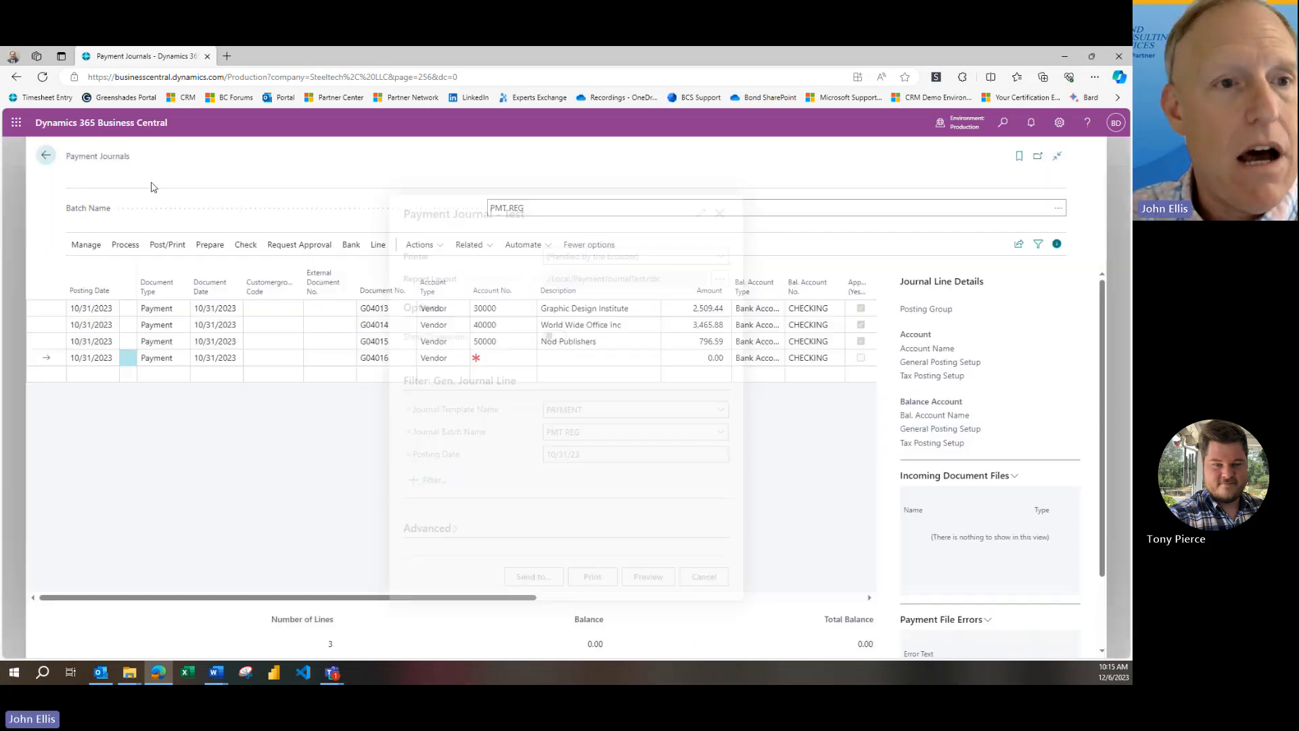
Delete all suggested vendor payment lines from the PMT REG batch and return to the home page
{"action": "left_click", "coordinate": [129, 325]}
{"action": "left_click", "coordinate": [87, 432]}
{"action": "left_click", "coordinate": [77, 306]}
{"action": "left_click", "coordinate": [90, 262]}
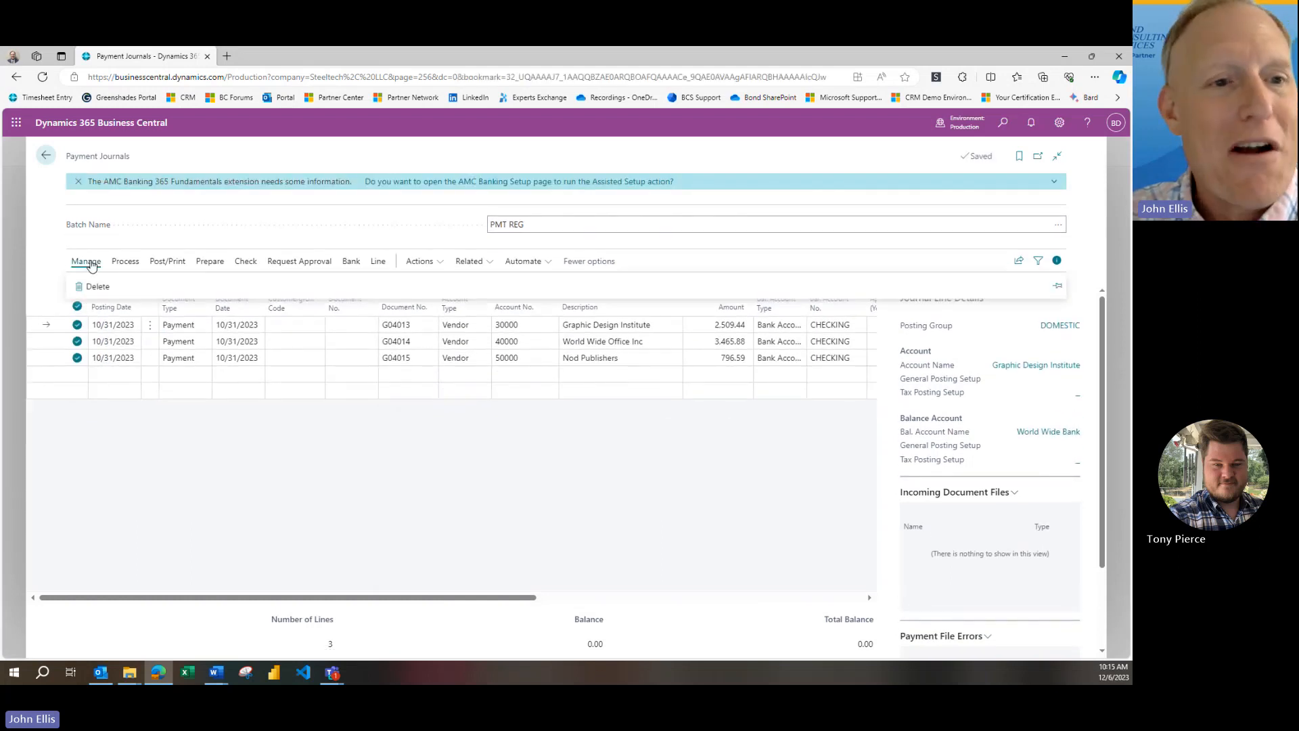
{"action": "left_click", "coordinate": [98, 287]}
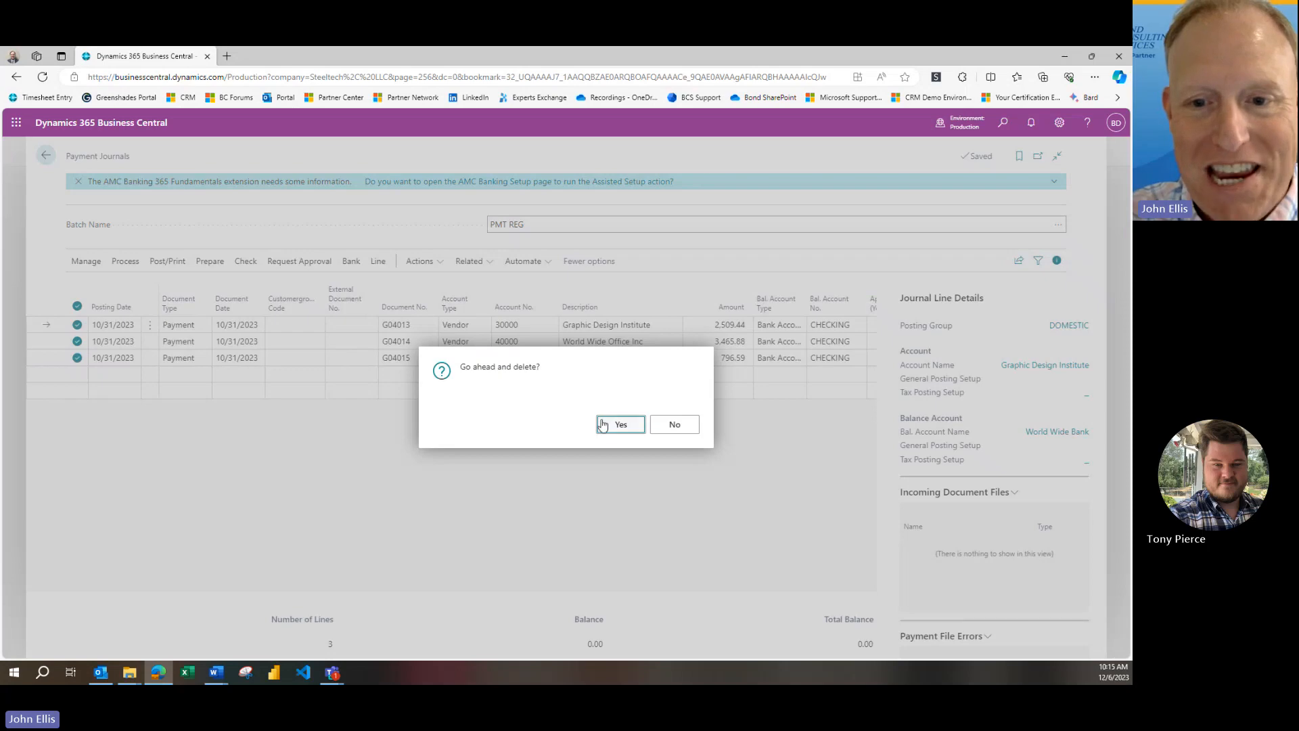
{"action": "left_click", "coordinate": [619, 425]}
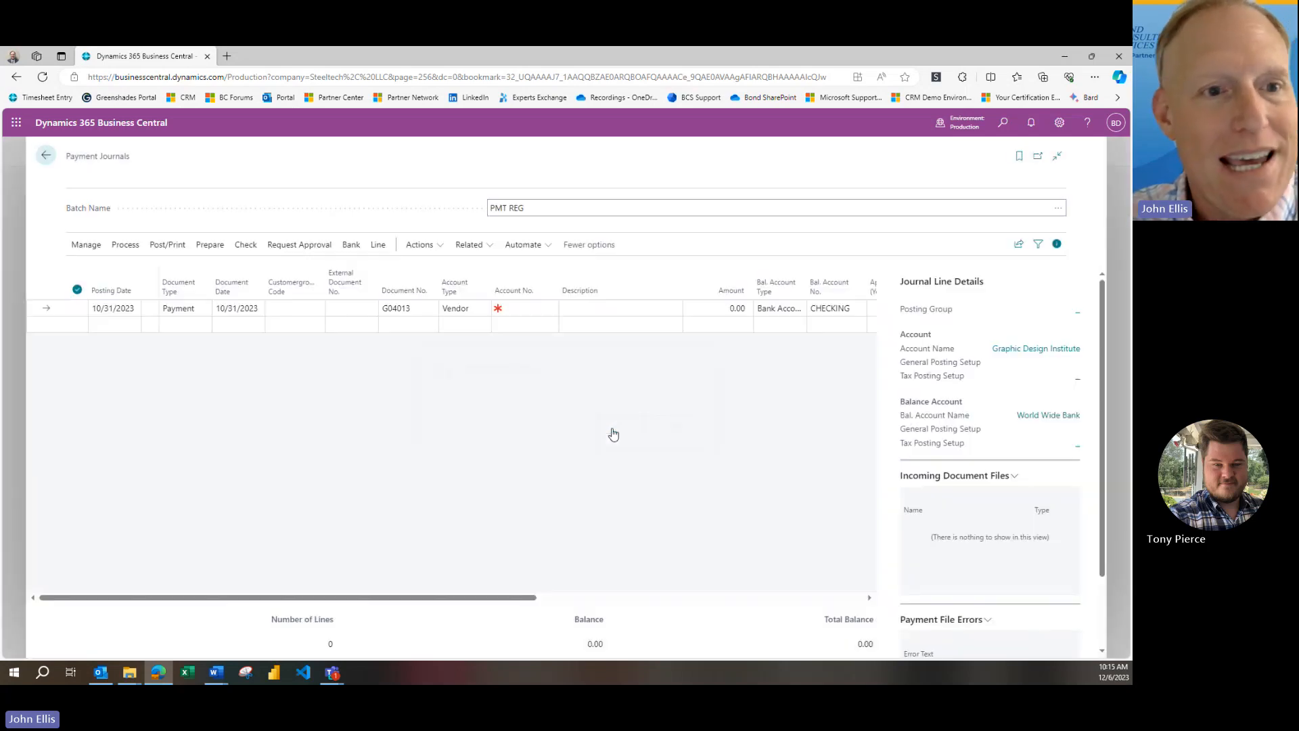
{"action": "left_click", "coordinate": [46, 155]}
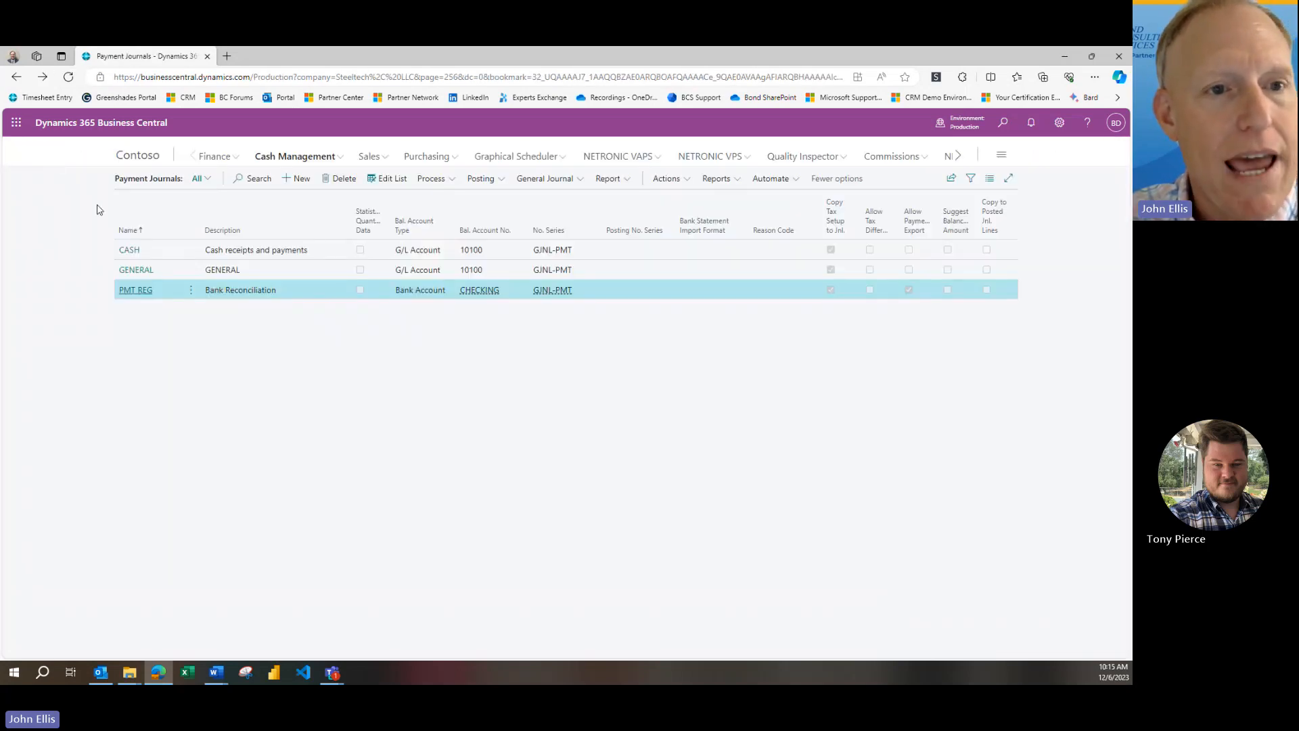
{"action": "left_click", "coordinate": [145, 157]}
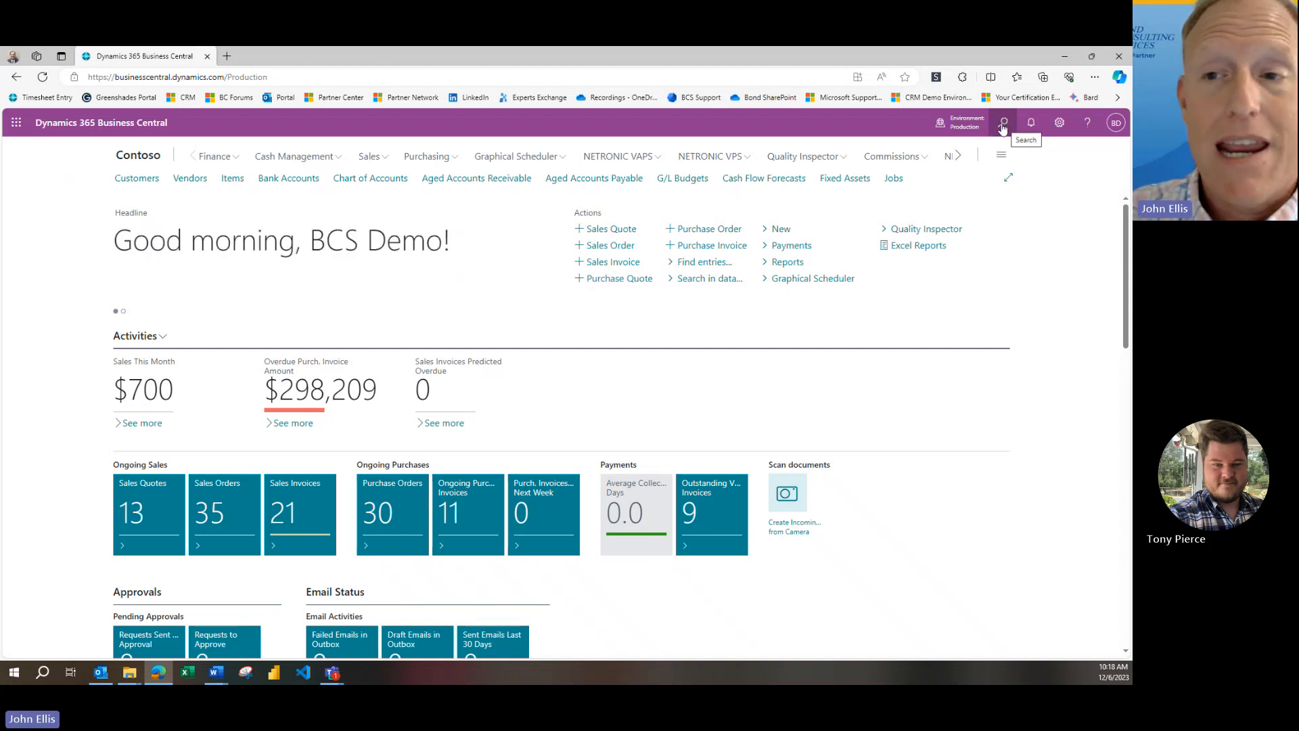
Search for "item jou" and open the Item Journals page
{"action": "left_click", "coordinate": [1003, 124]}
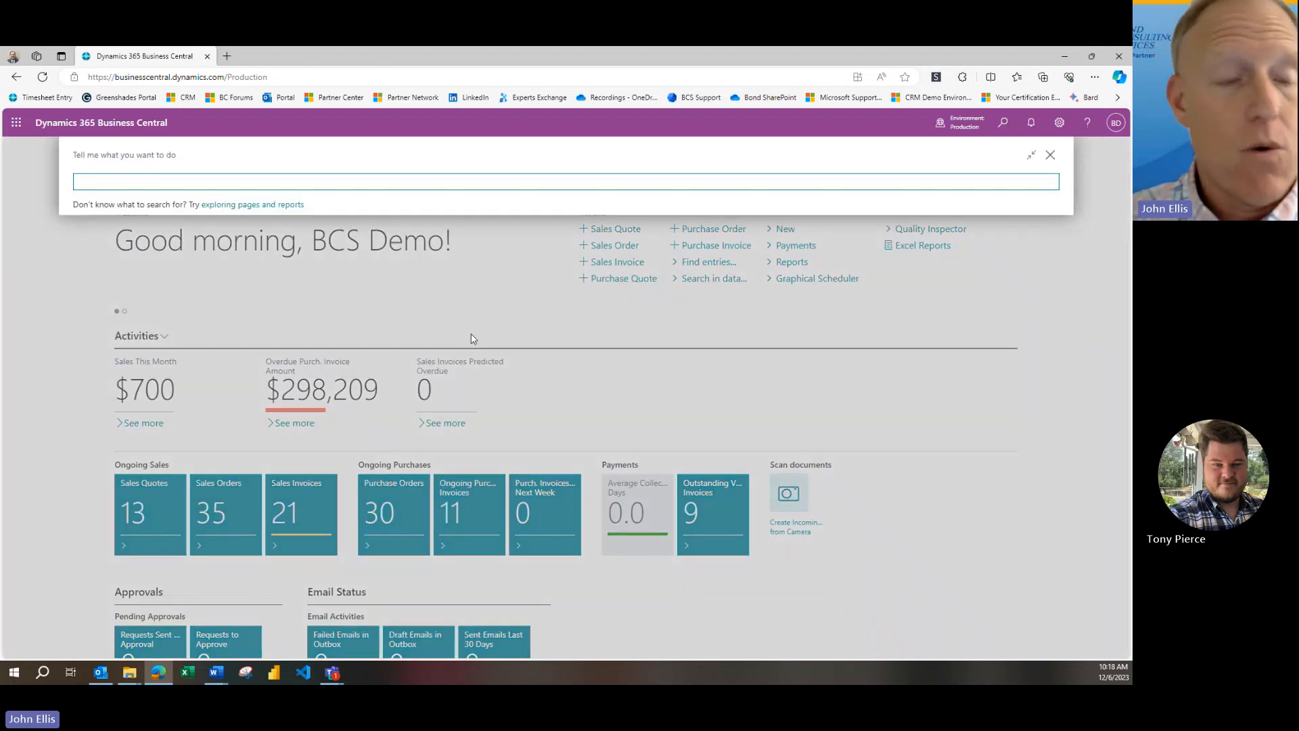
{"action": "type", "text": "item jou"}
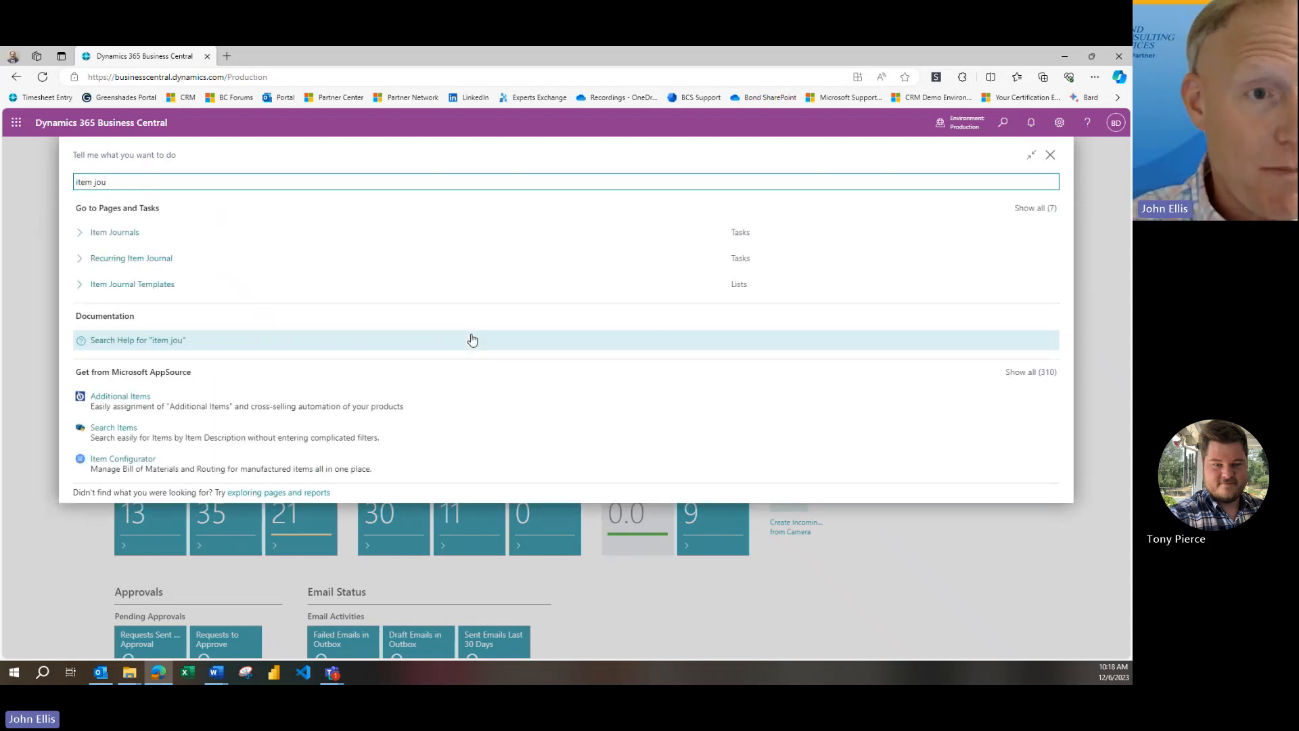
{"action": "left_click_drag", "start_coordinate": [132, 180], "coordinate": [68, 200]}
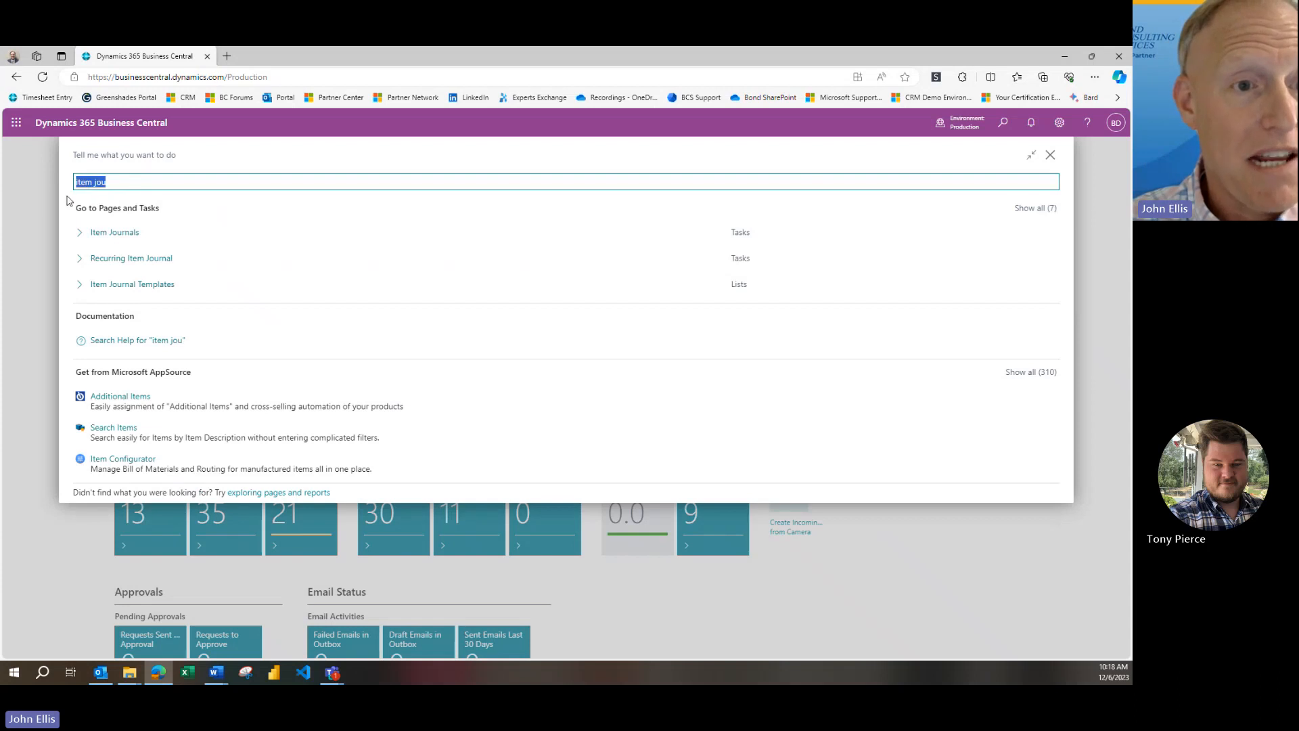
{"action": "left_click", "coordinate": [117, 236]}
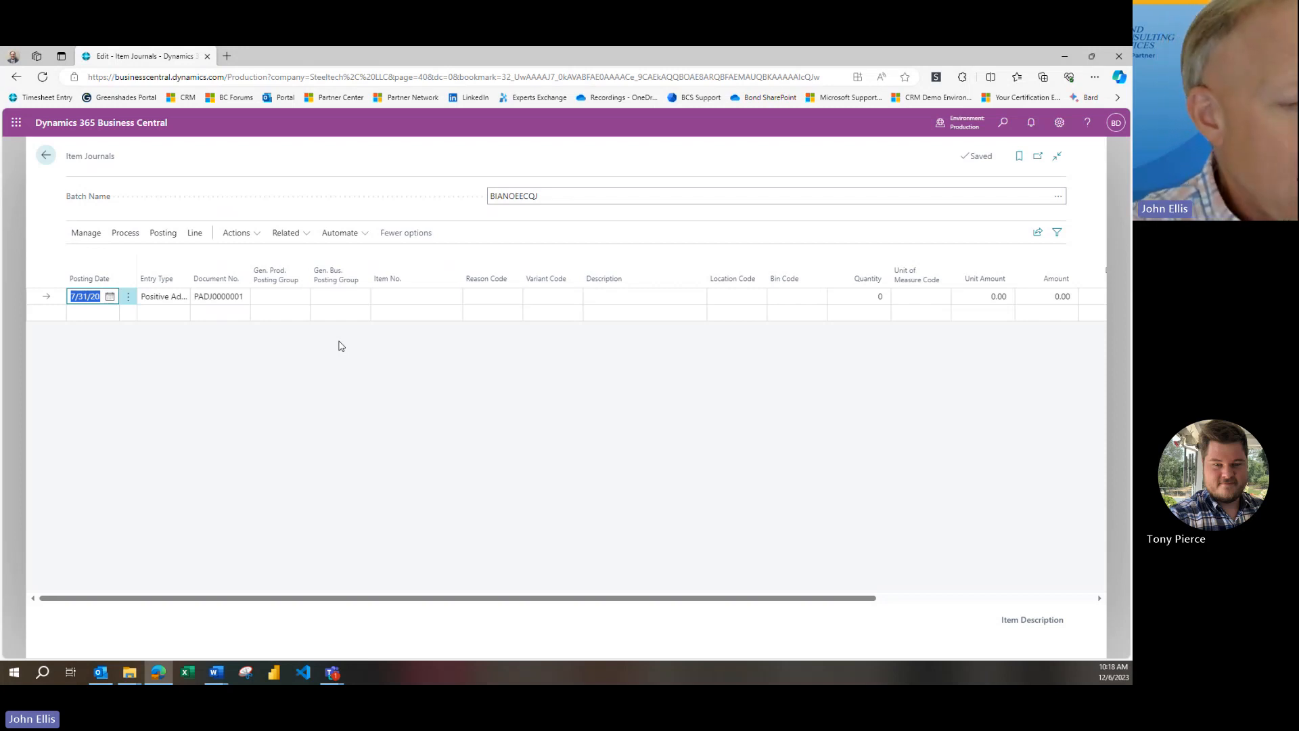
Set the item journal line's posting date to 10/31/2023 and its entry type to Purchase
{"action": "type", "text": "10"}
{"action": "type", "text": "/31/2023"}
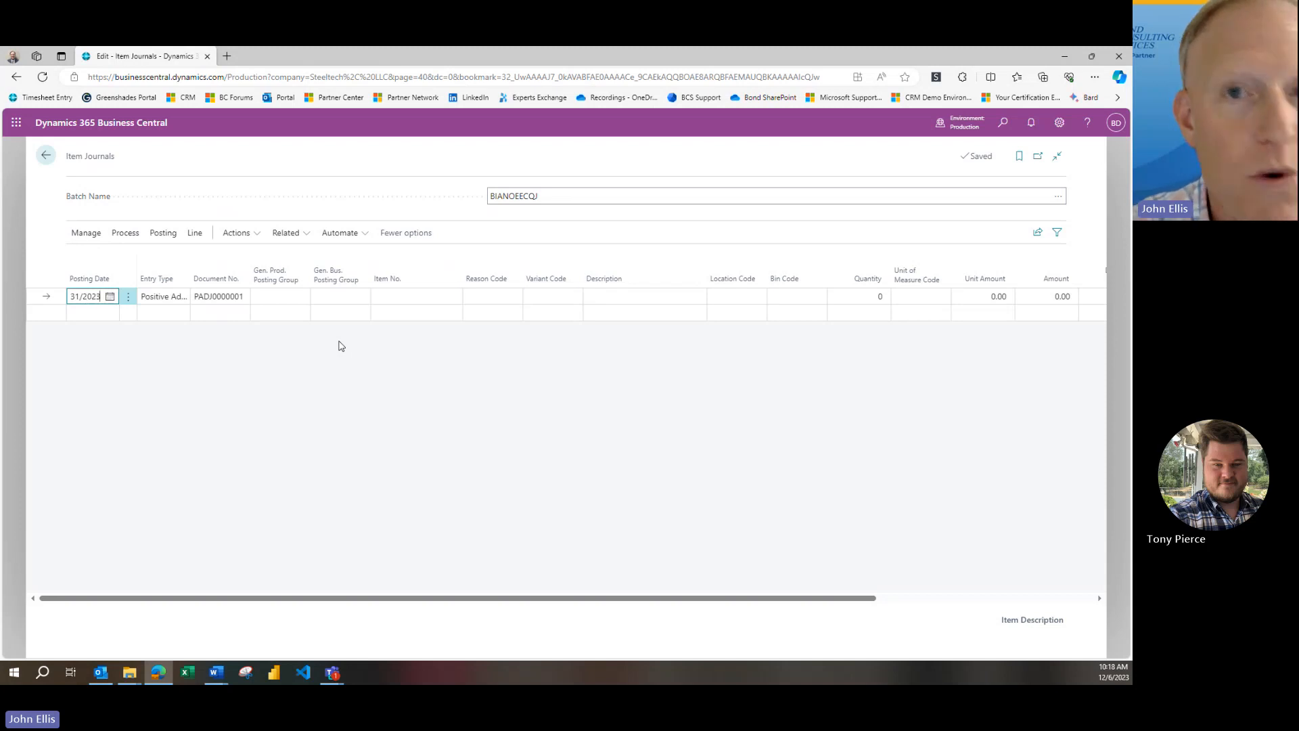
{"action": "left_click", "coordinate": [180, 302]}
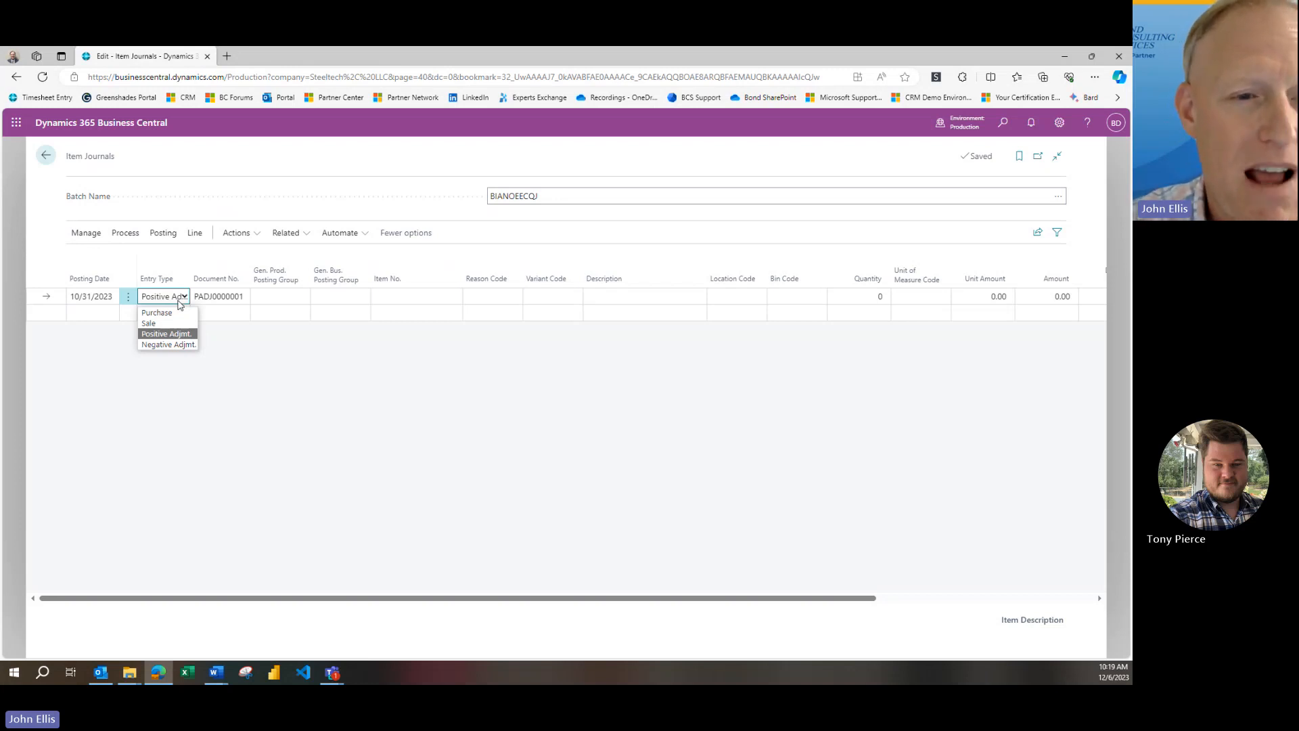
{"action": "left_click", "coordinate": [180, 313]}
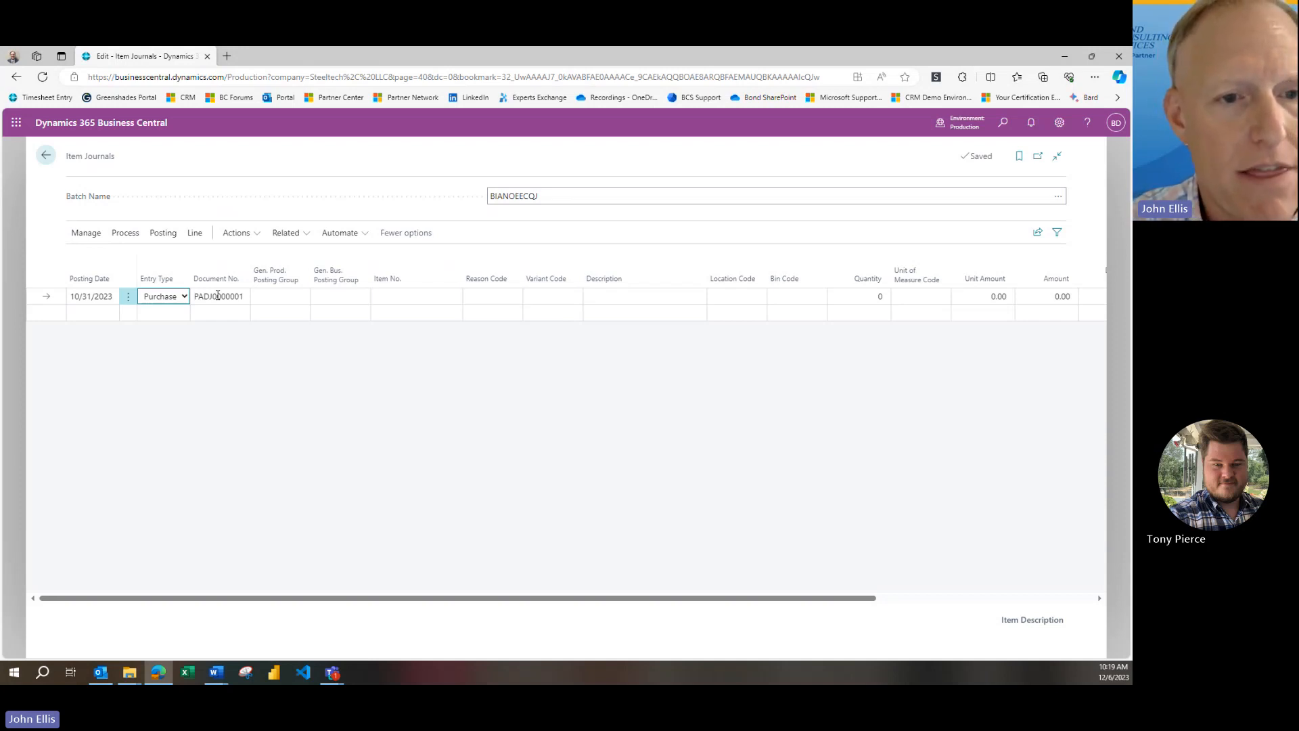
{"action": "left_click", "coordinate": [217, 296]}
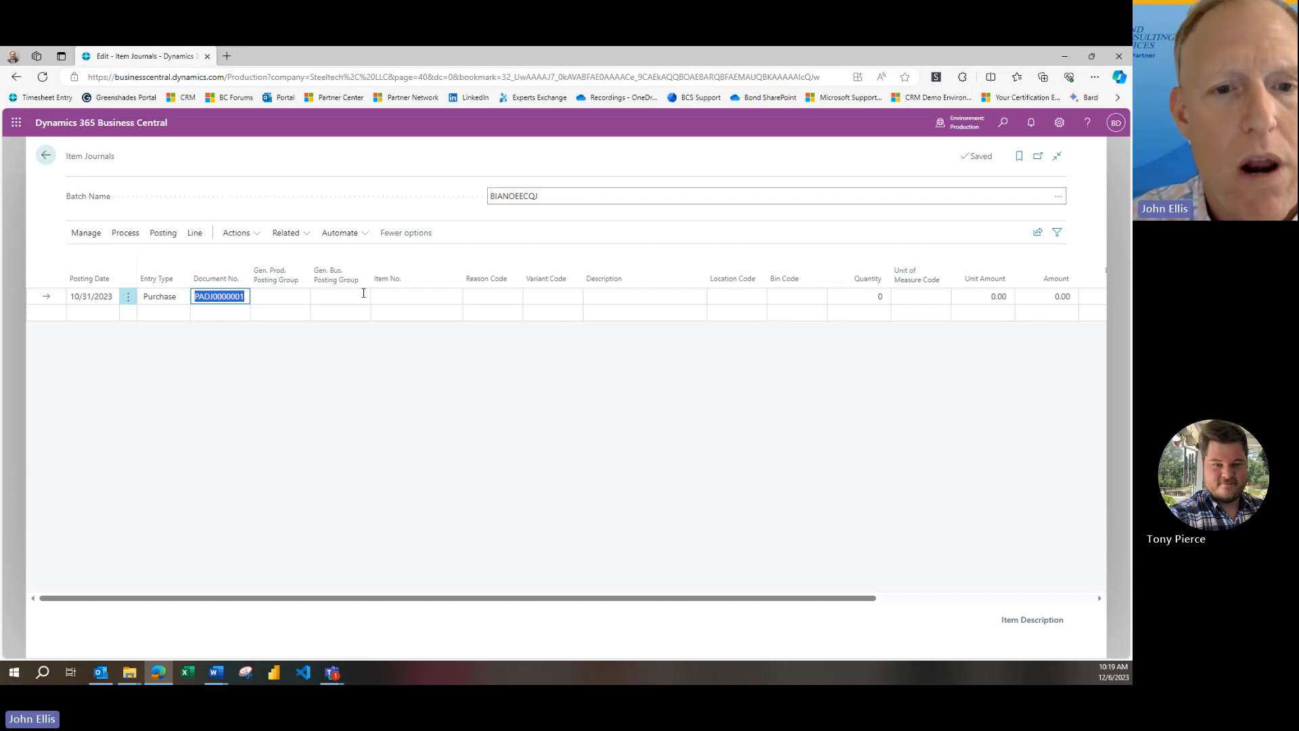
Complete the purchase line with item 70096 (CANBERRA Guest Chair, red), location MAIN and a quantity of 100
{"action": "left_click", "coordinate": [380, 296]}
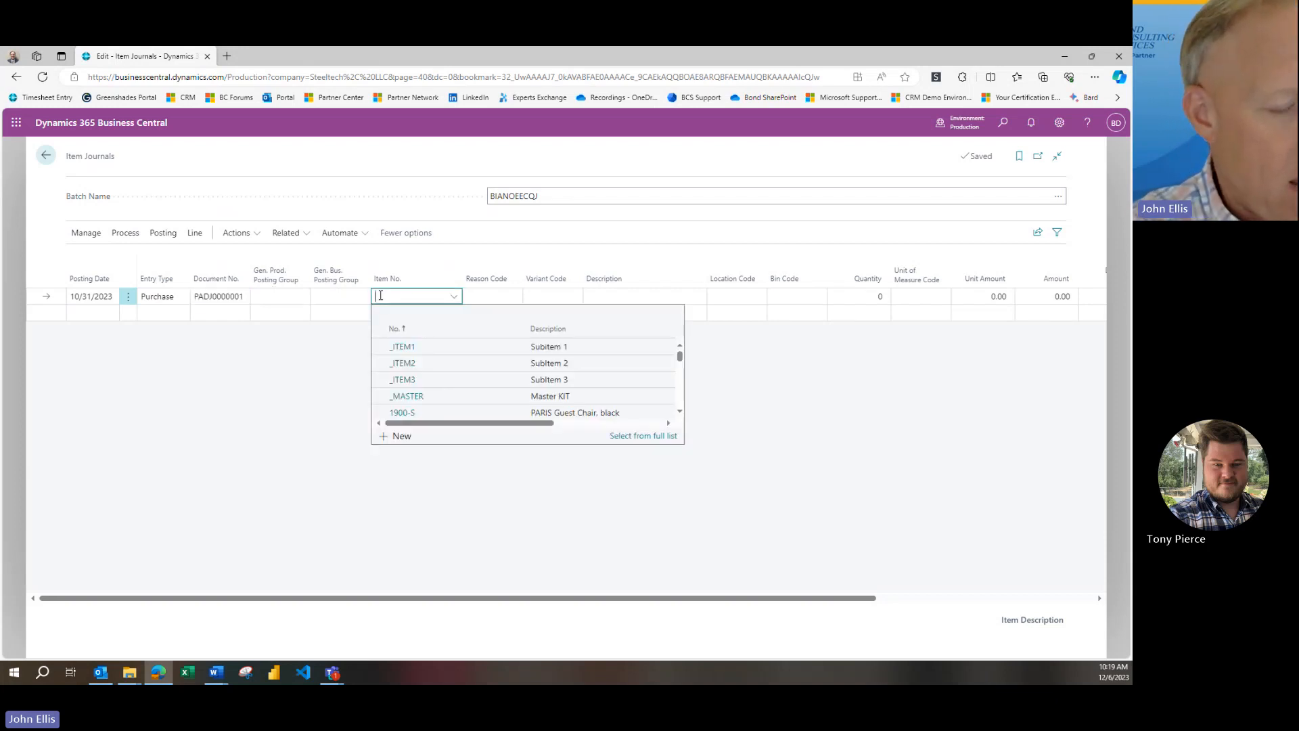
{"action": "type", "text": "70096"}
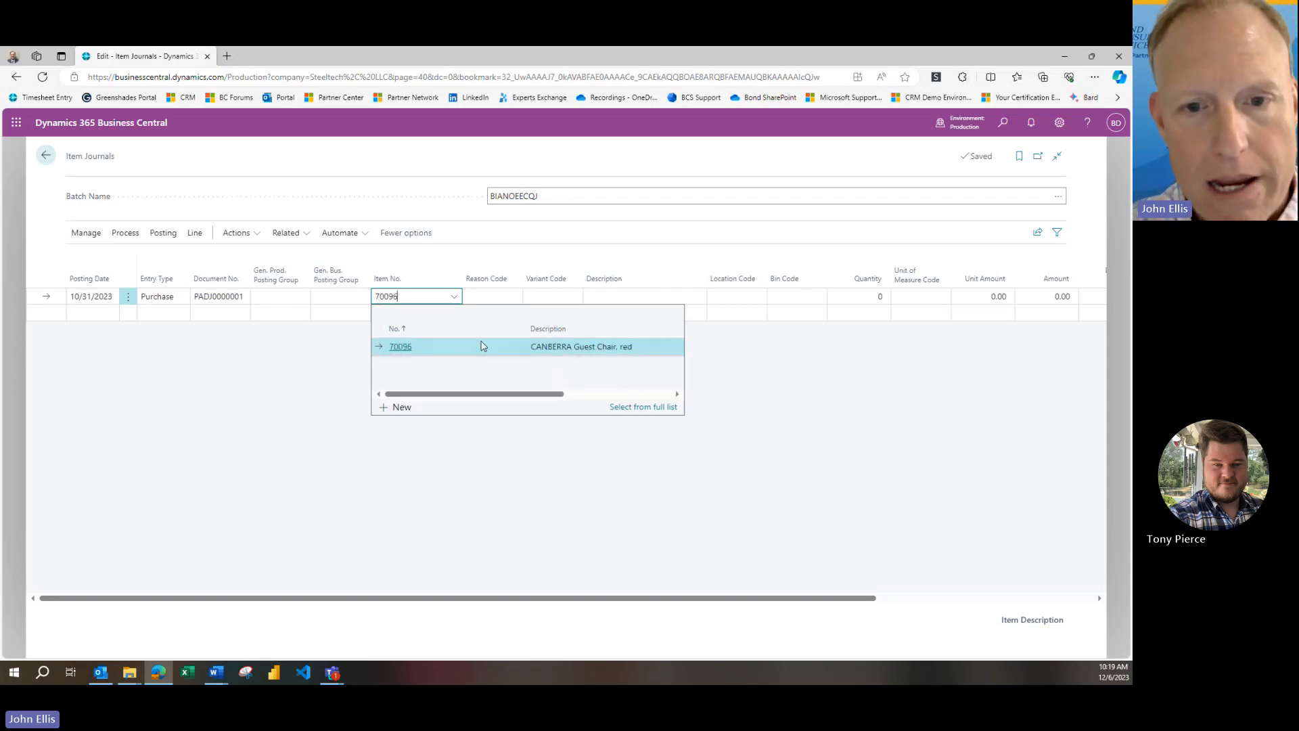
{"action": "left_click", "coordinate": [594, 356]}
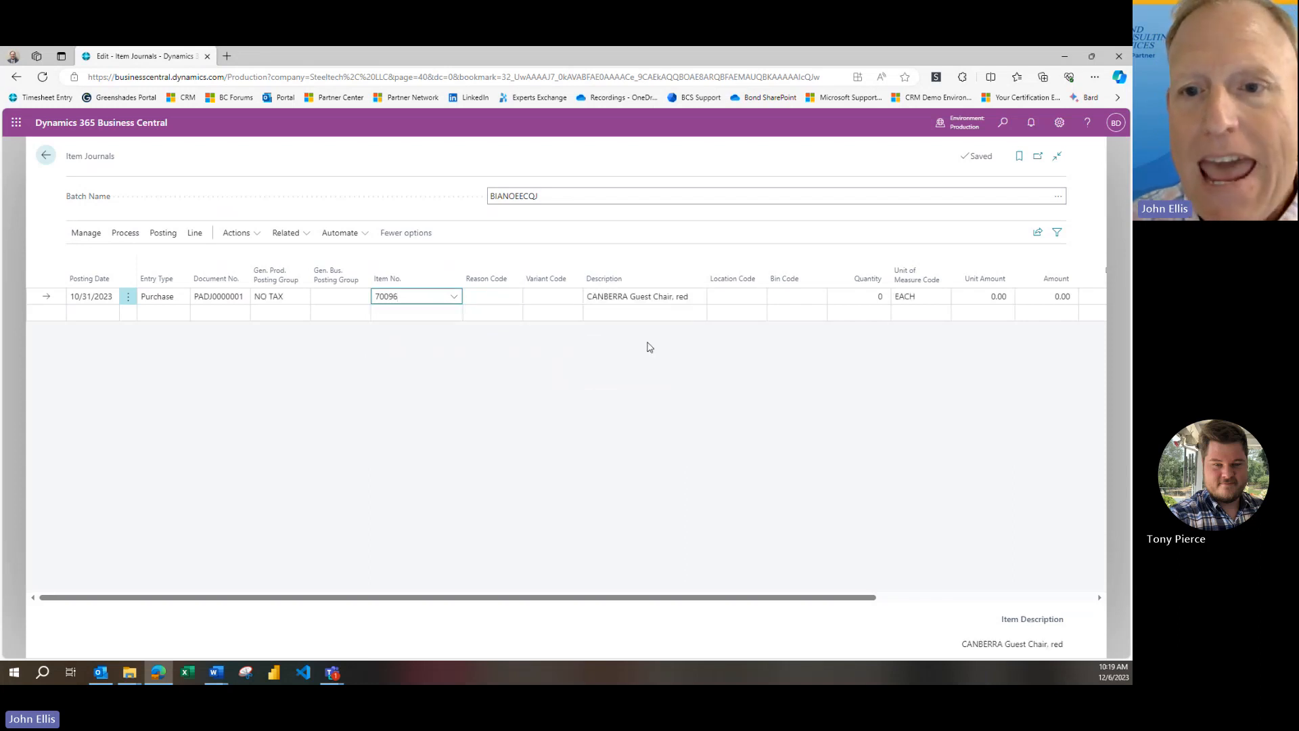
{"action": "left_click", "coordinate": [743, 295]}
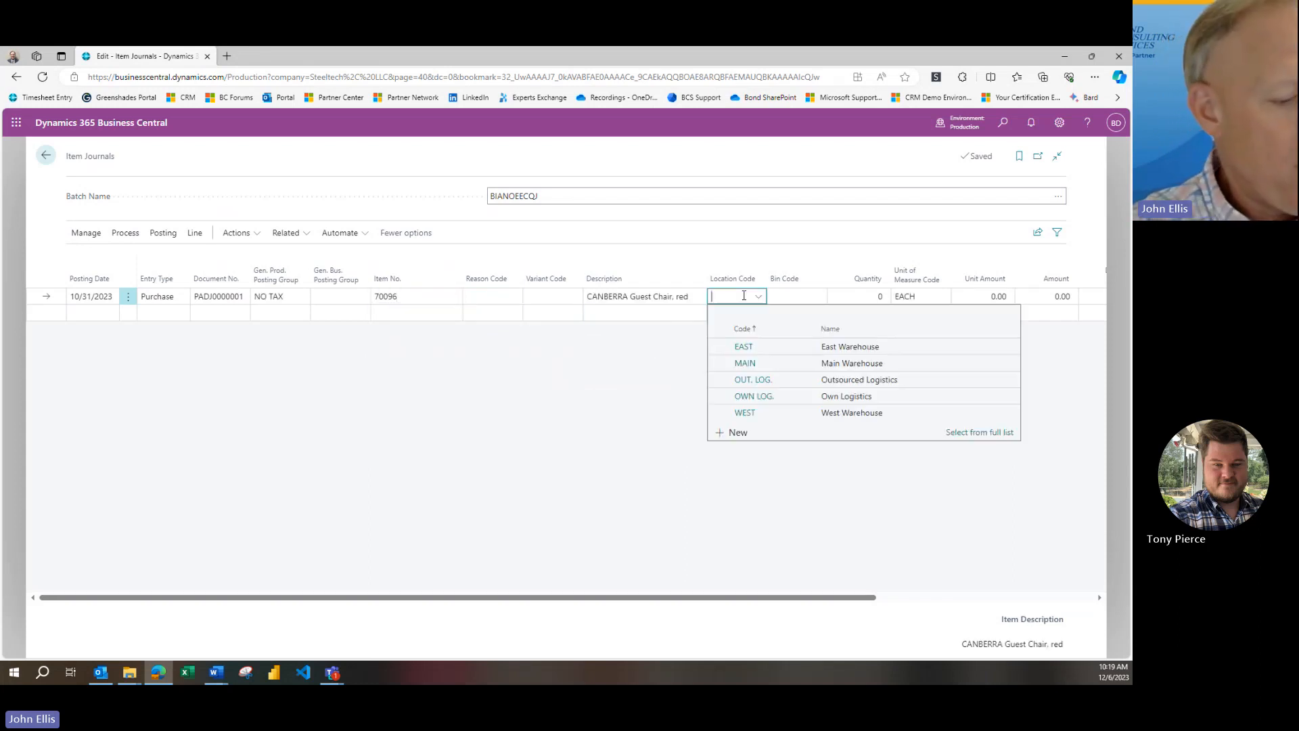
{"action": "type", "text": "MAIN"}
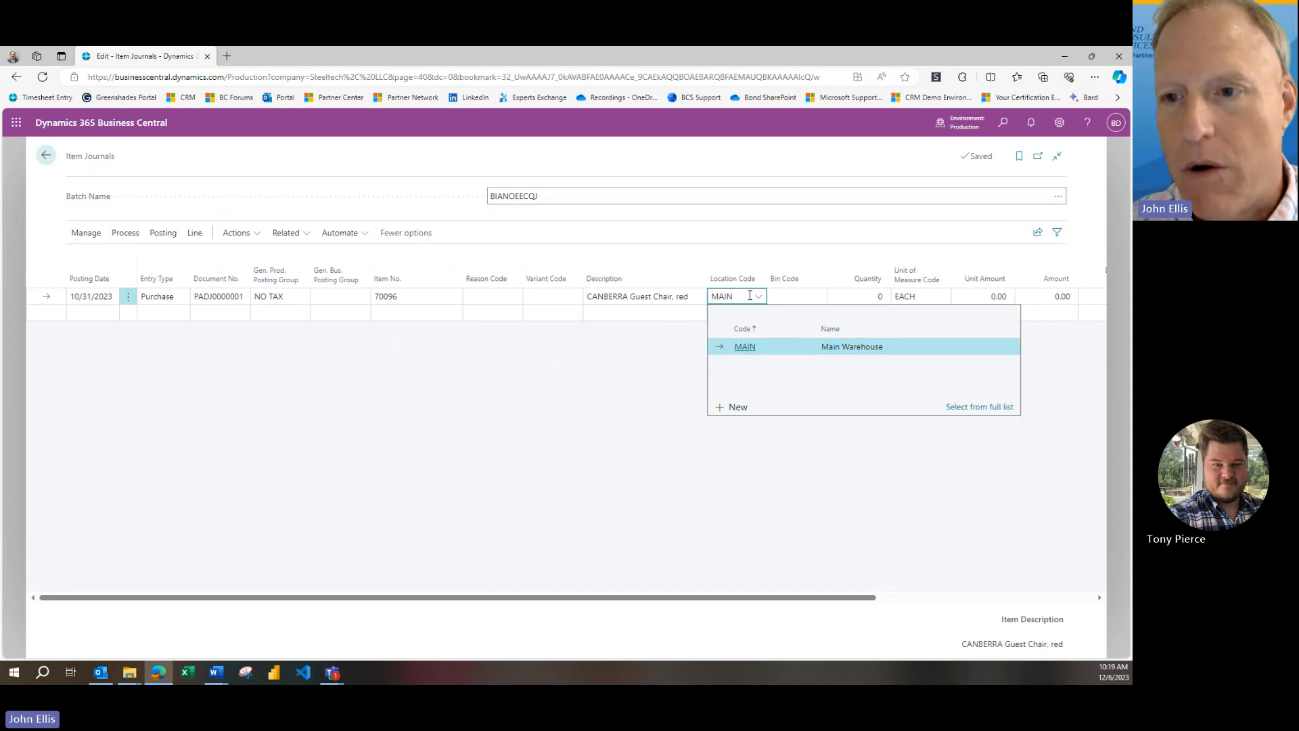
{"action": "left_click", "coordinate": [853, 297]}
{"action": "type", "text": "100"}
{"action": "key", "text": "Tab"}
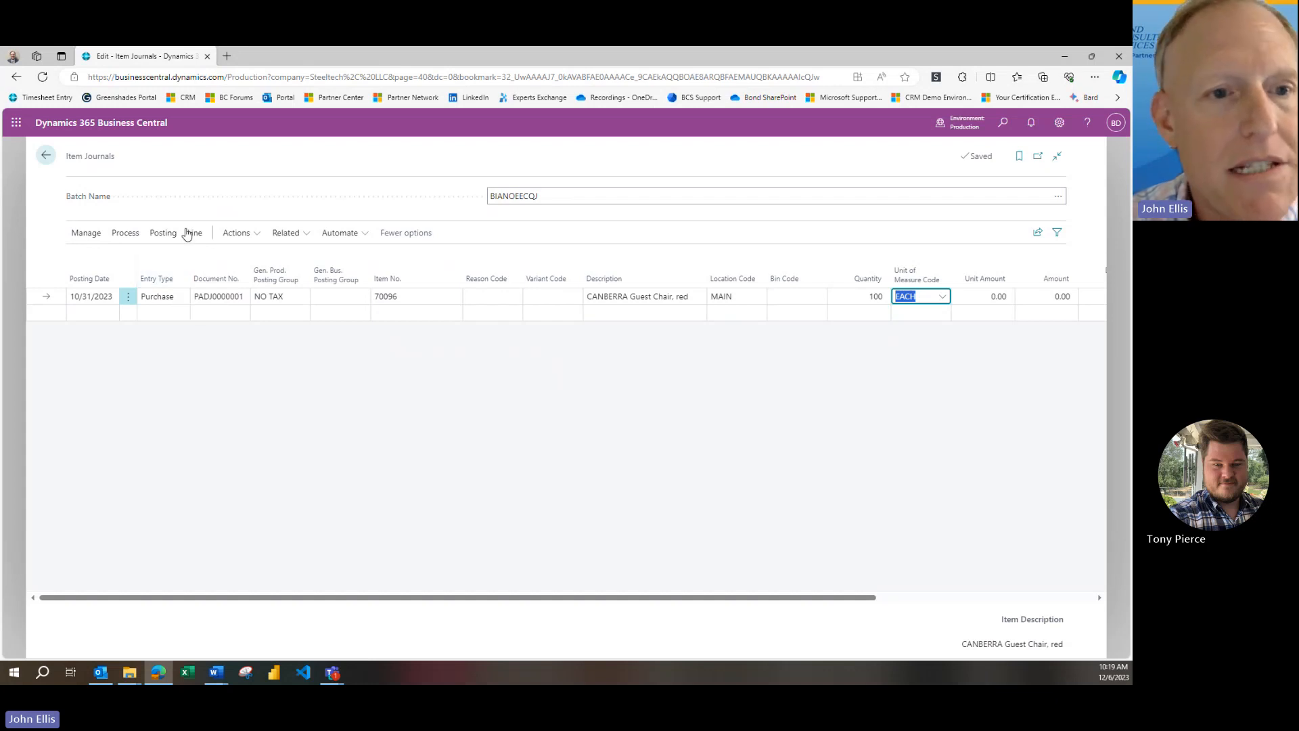
Post the item journal, acknowledge completion and return to the home page
{"action": "left_click", "coordinate": [163, 233]}
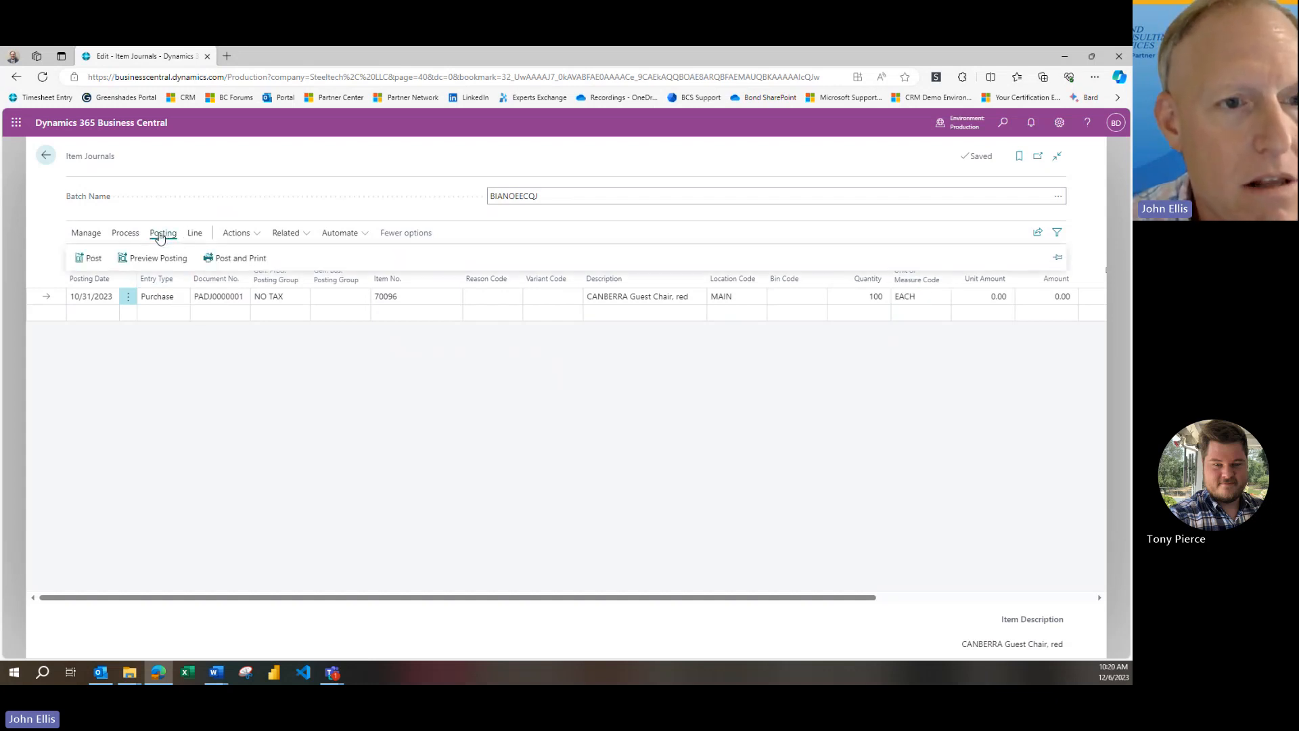
{"action": "left_click", "coordinate": [94, 259]}
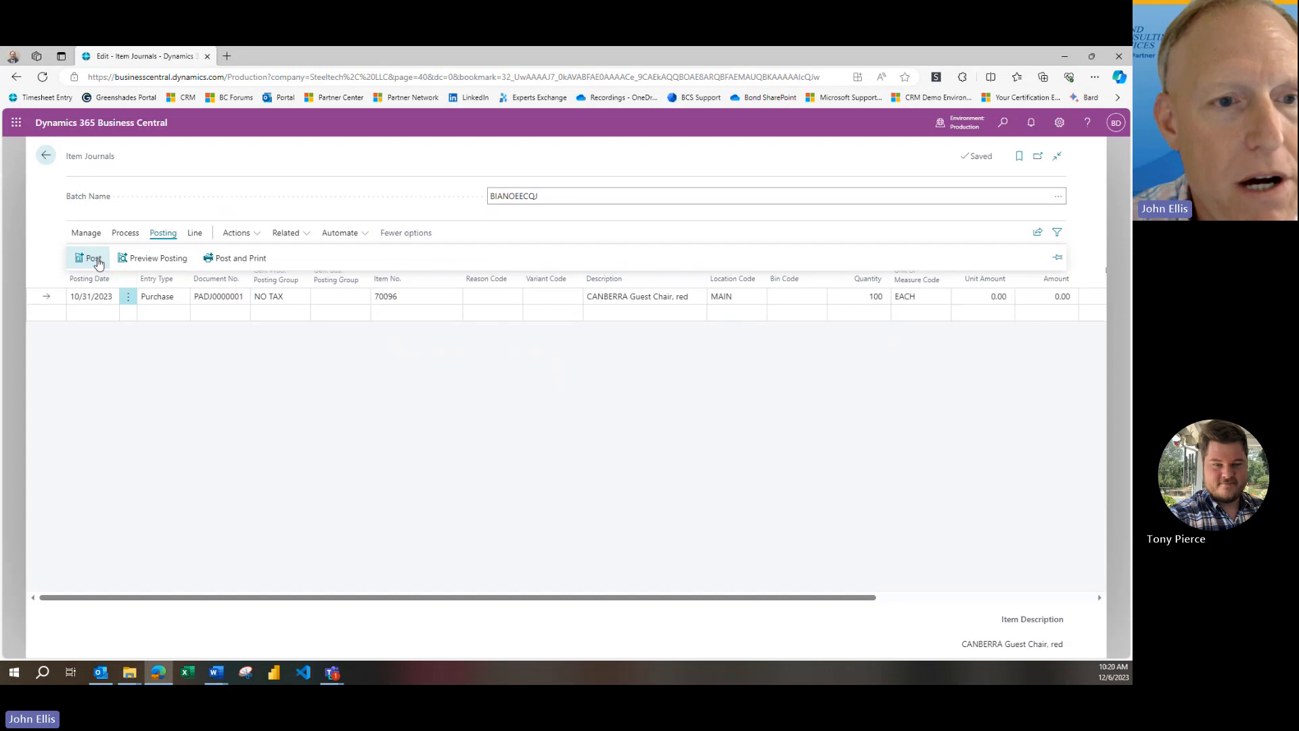
{"action": "left_click", "coordinate": [599, 424]}
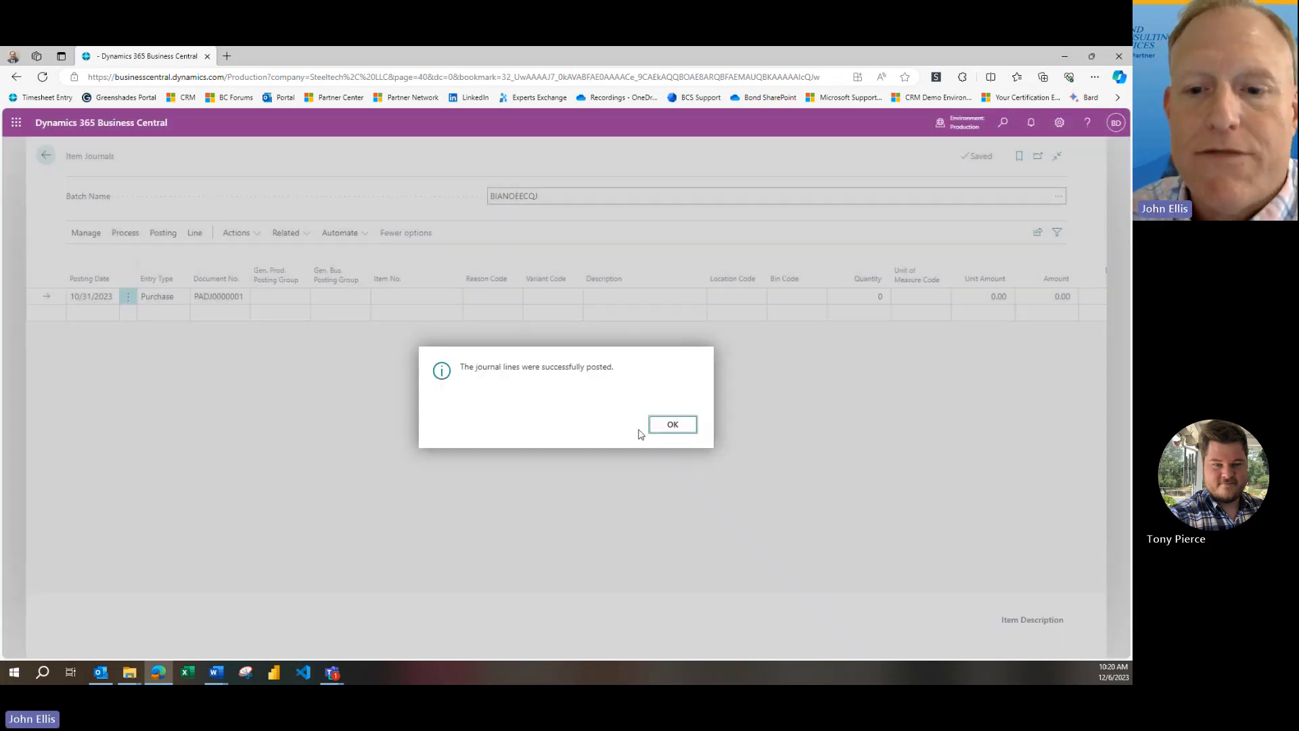
{"action": "left_click", "coordinate": [661, 426]}
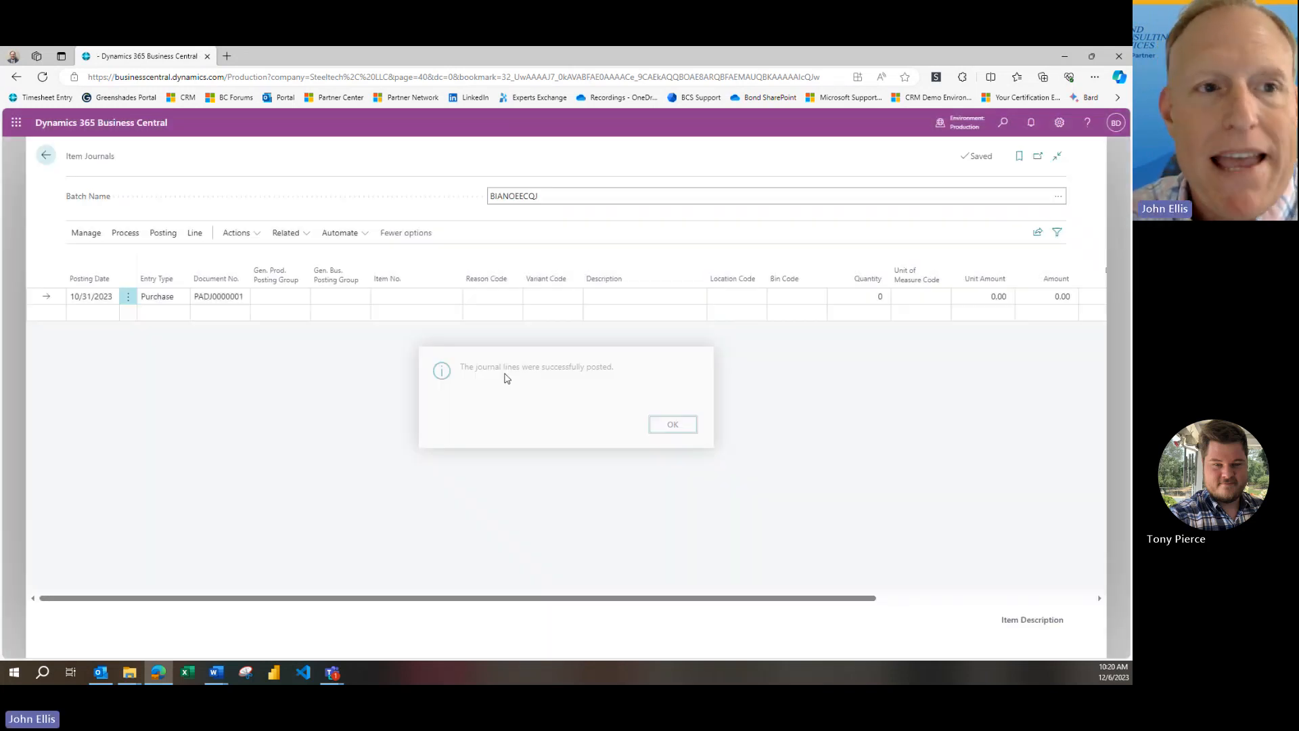
{"action": "left_click", "coordinate": [45, 155]}
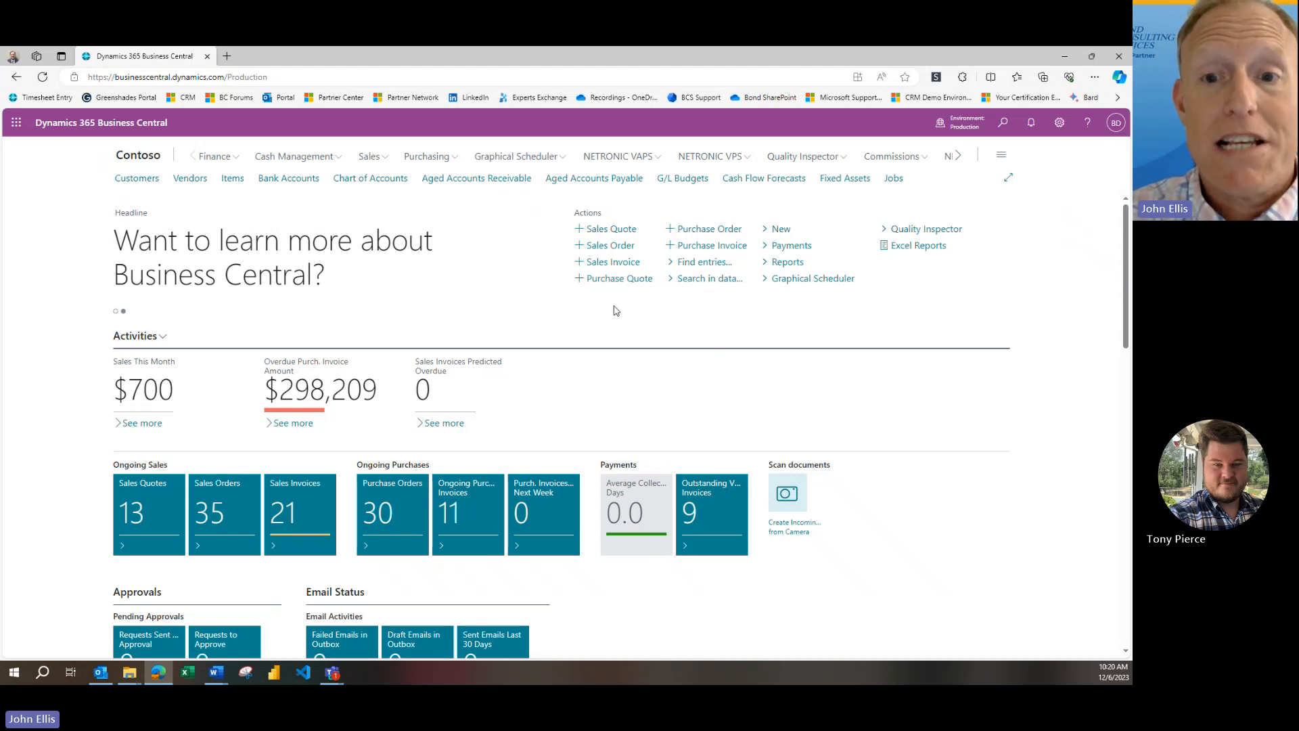
Create a new sales invoice for the customer Trey Research
{"action": "left_click", "coordinate": [612, 264]}
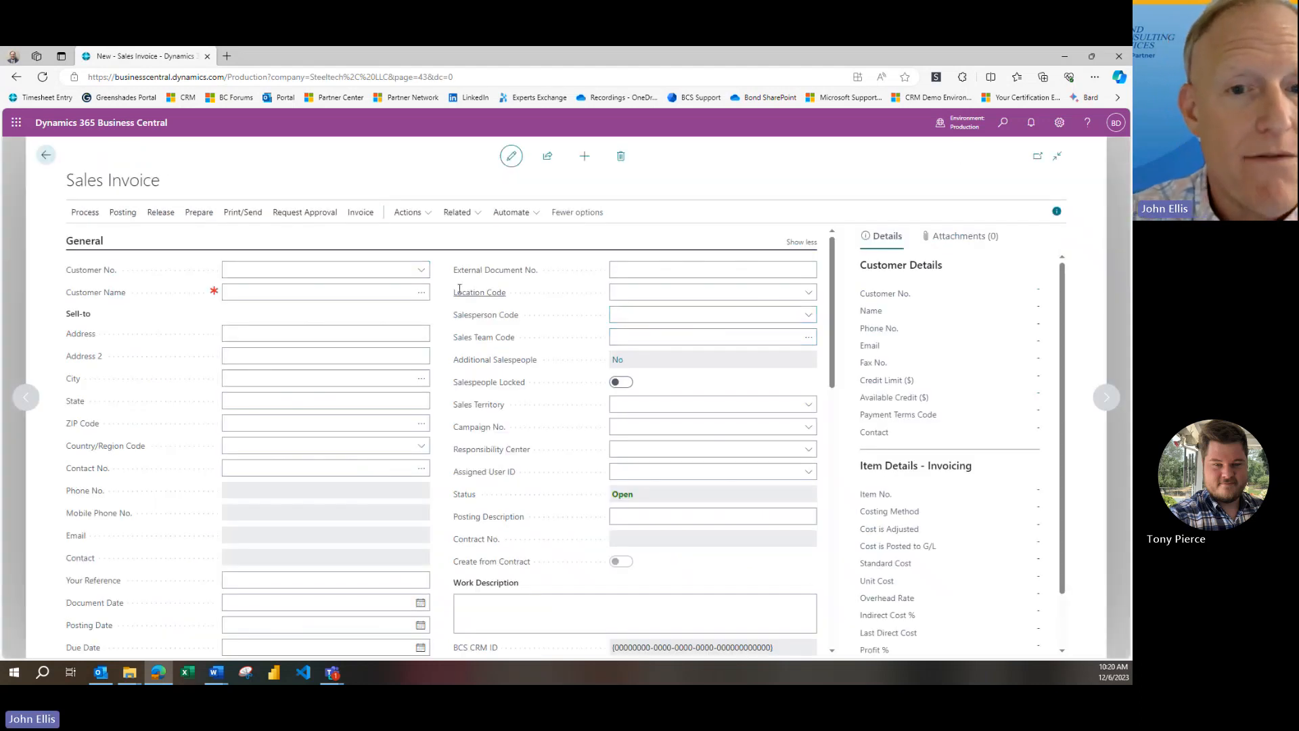
{"action": "left_click", "coordinate": [212, 544]}
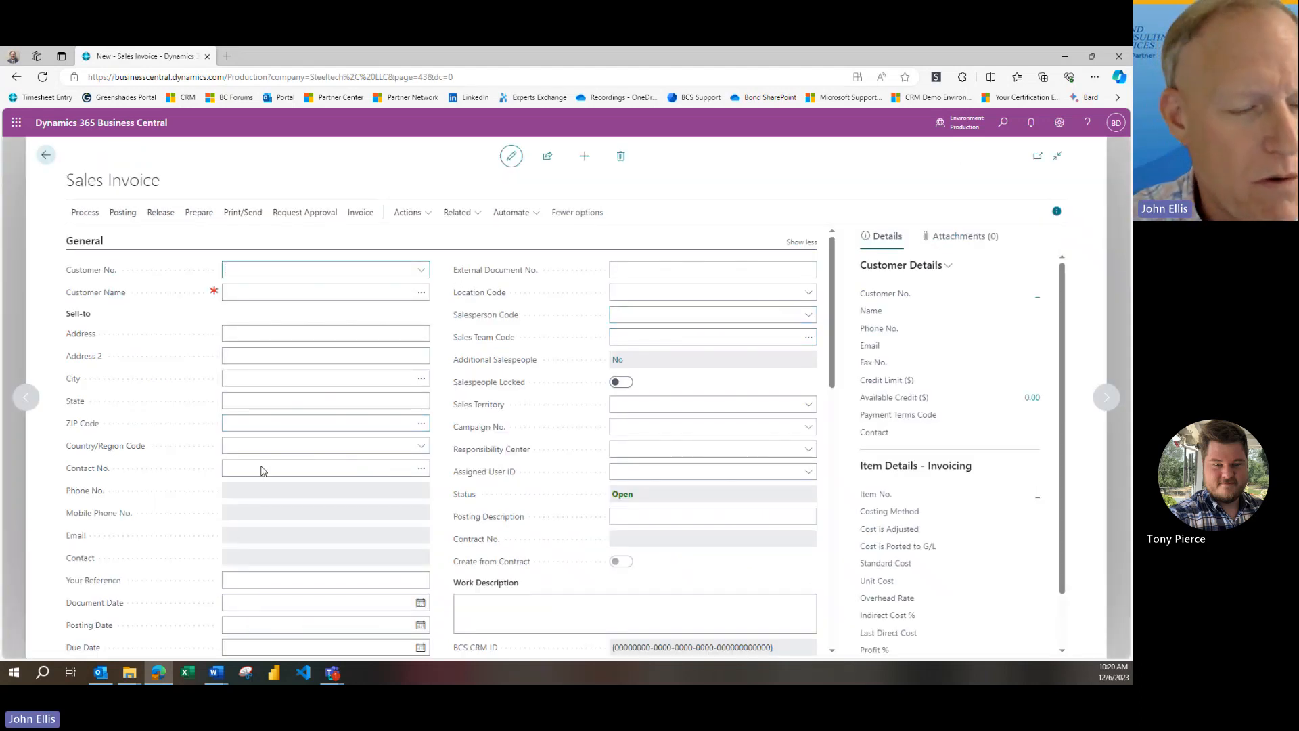
{"action": "left_click", "coordinate": [421, 272]}
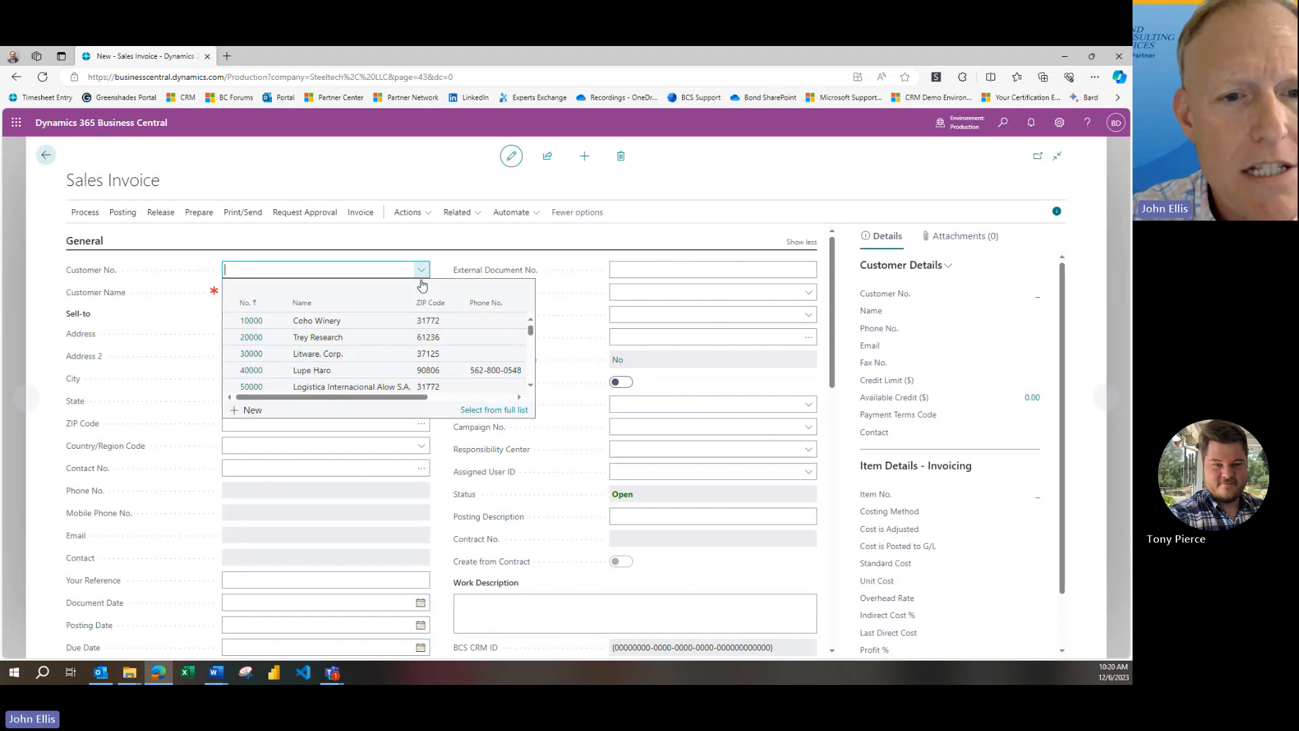
{"action": "left_click", "coordinate": [334, 346]}
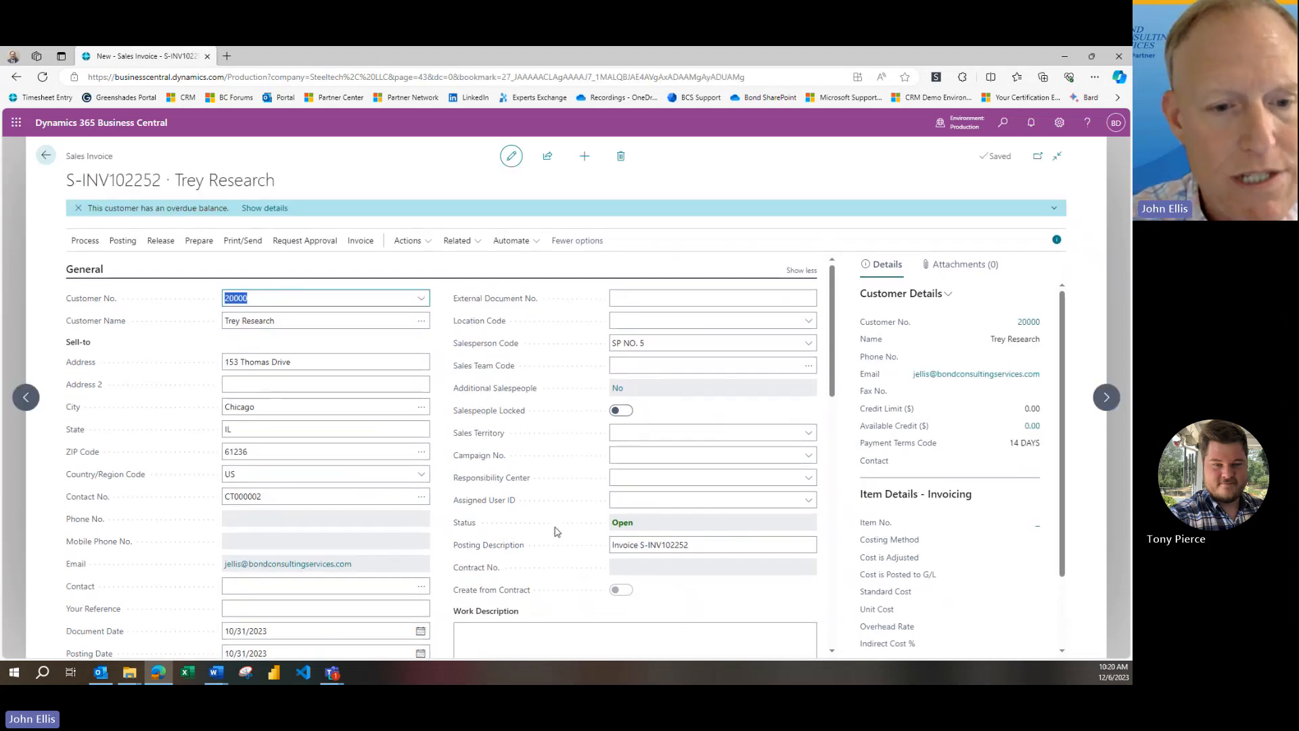
Set both the document date and the posting date of the sales invoice to 11/22/2023
{"action": "scroll", "coordinate": [551, 532], "scroll_direction": "down", "scroll_amount": 4}
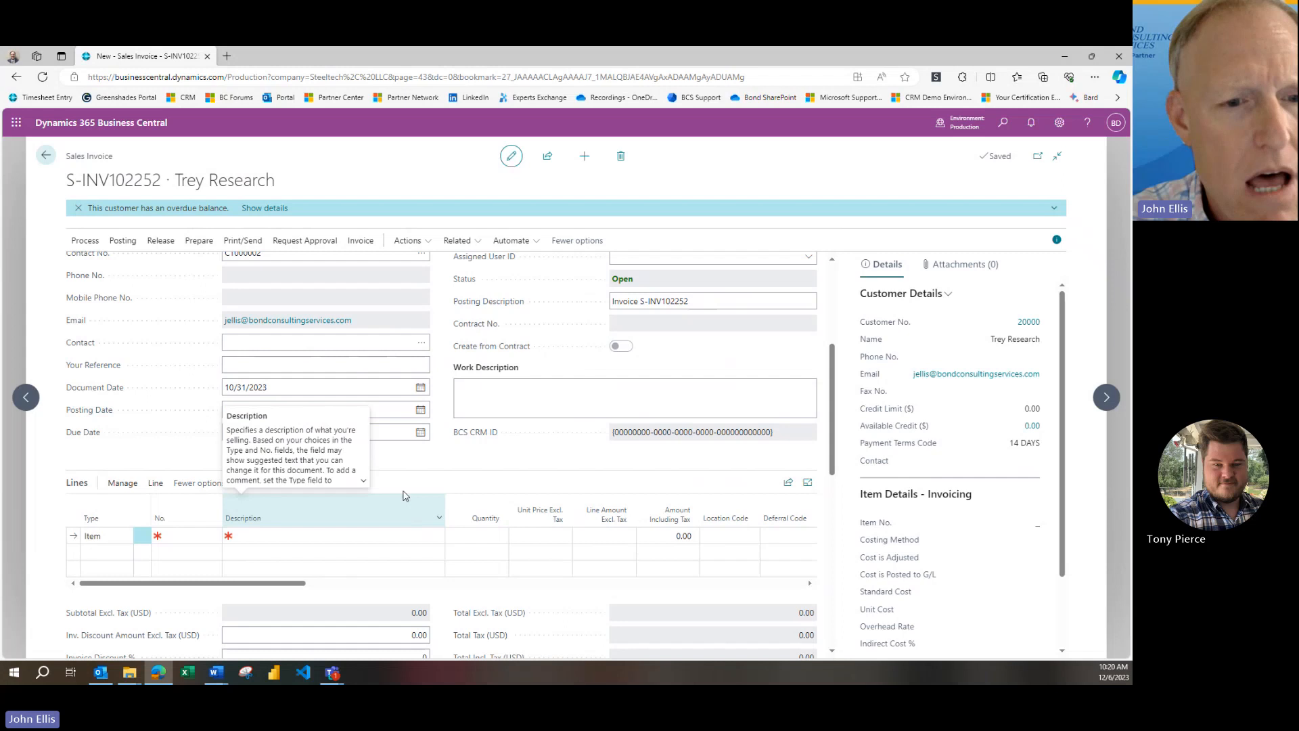
{"action": "left_click", "coordinate": [421, 387]}
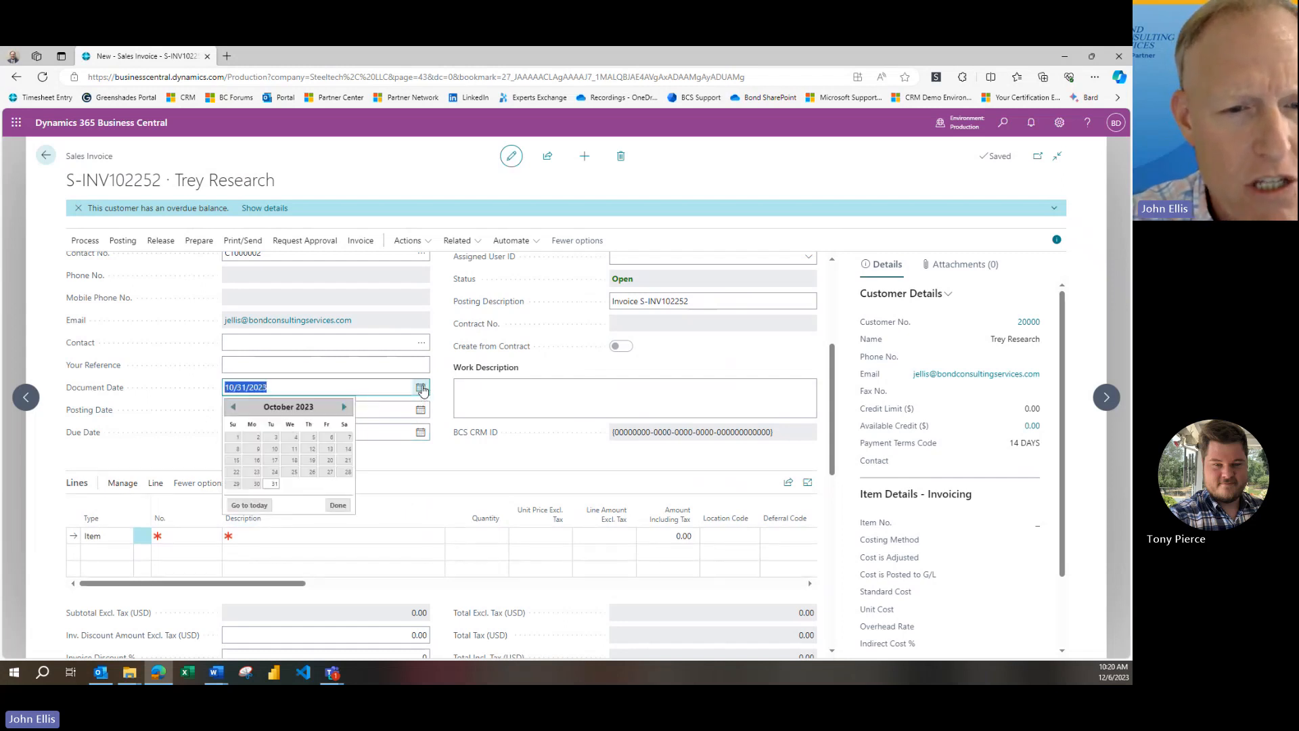
{"action": "left_click", "coordinate": [345, 407]}
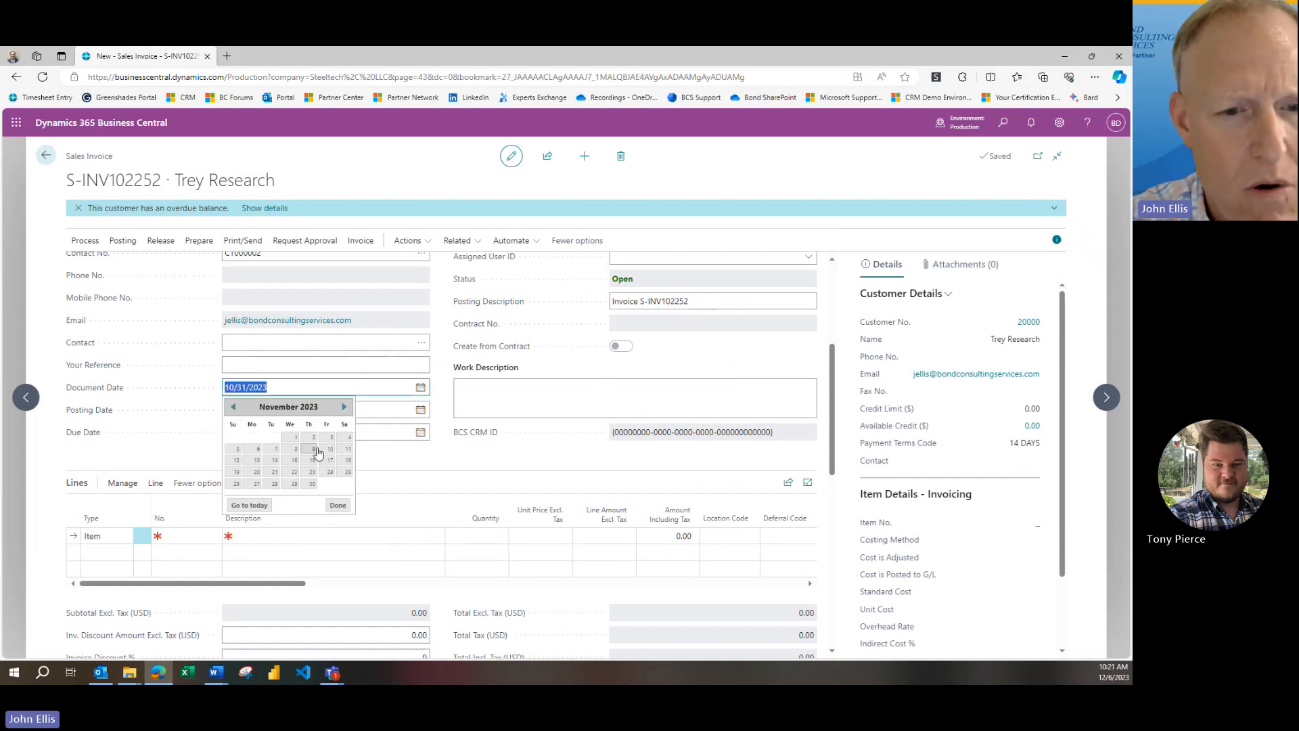
{"action": "left_click", "coordinate": [296, 472]}
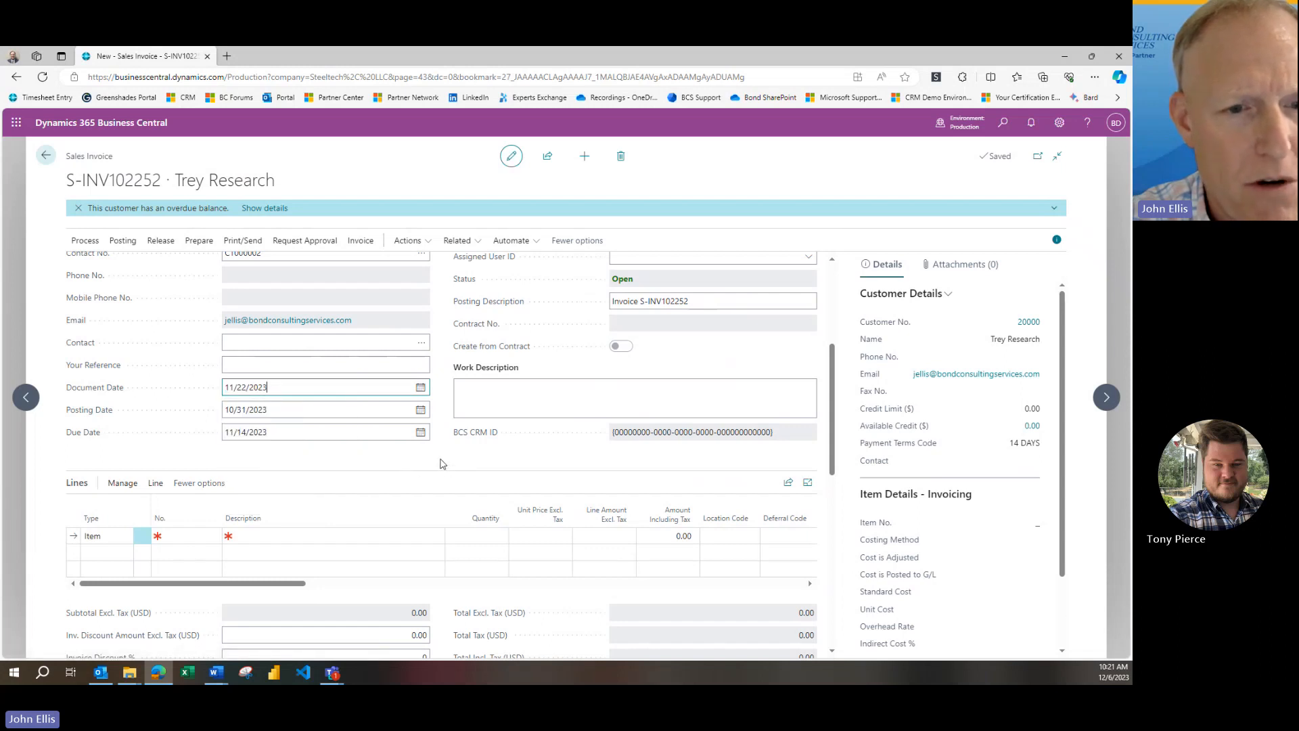
{"action": "left_click", "coordinate": [369, 412]}
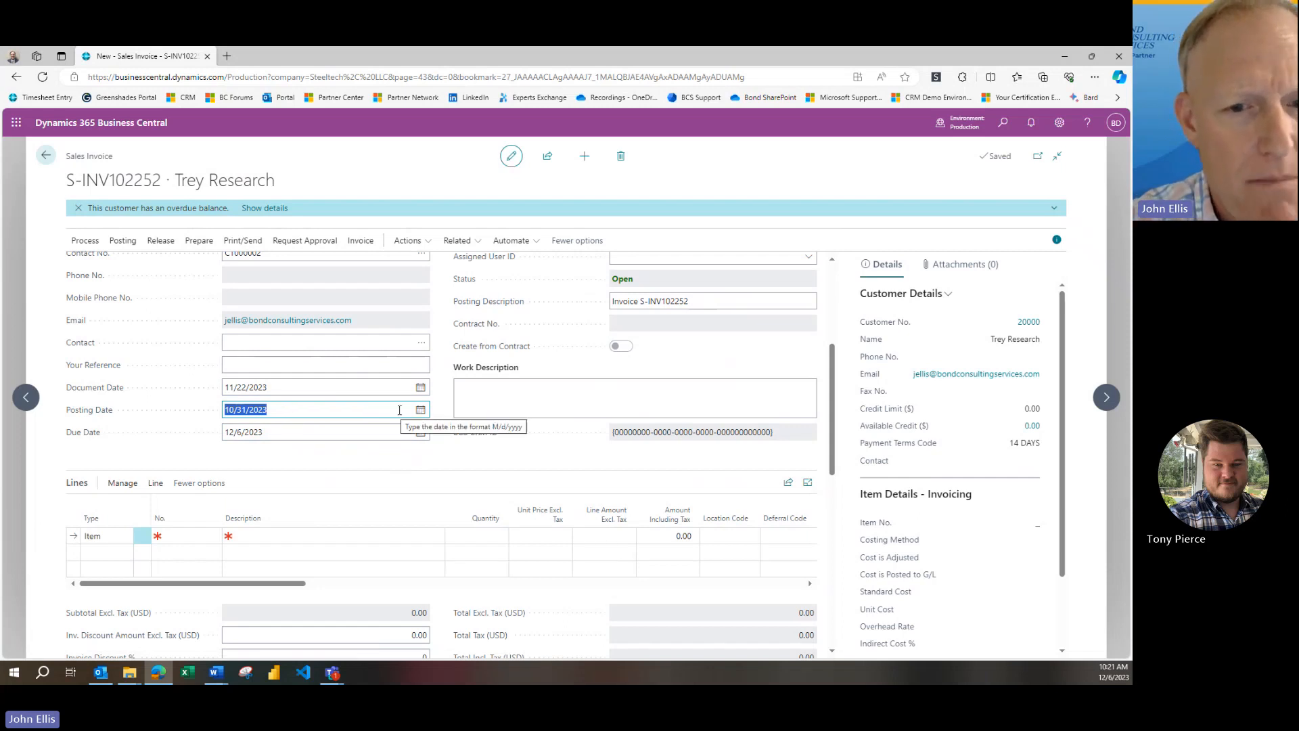
{"action": "left_click", "coordinate": [420, 409]}
{"action": "left_click", "coordinate": [343, 429]}
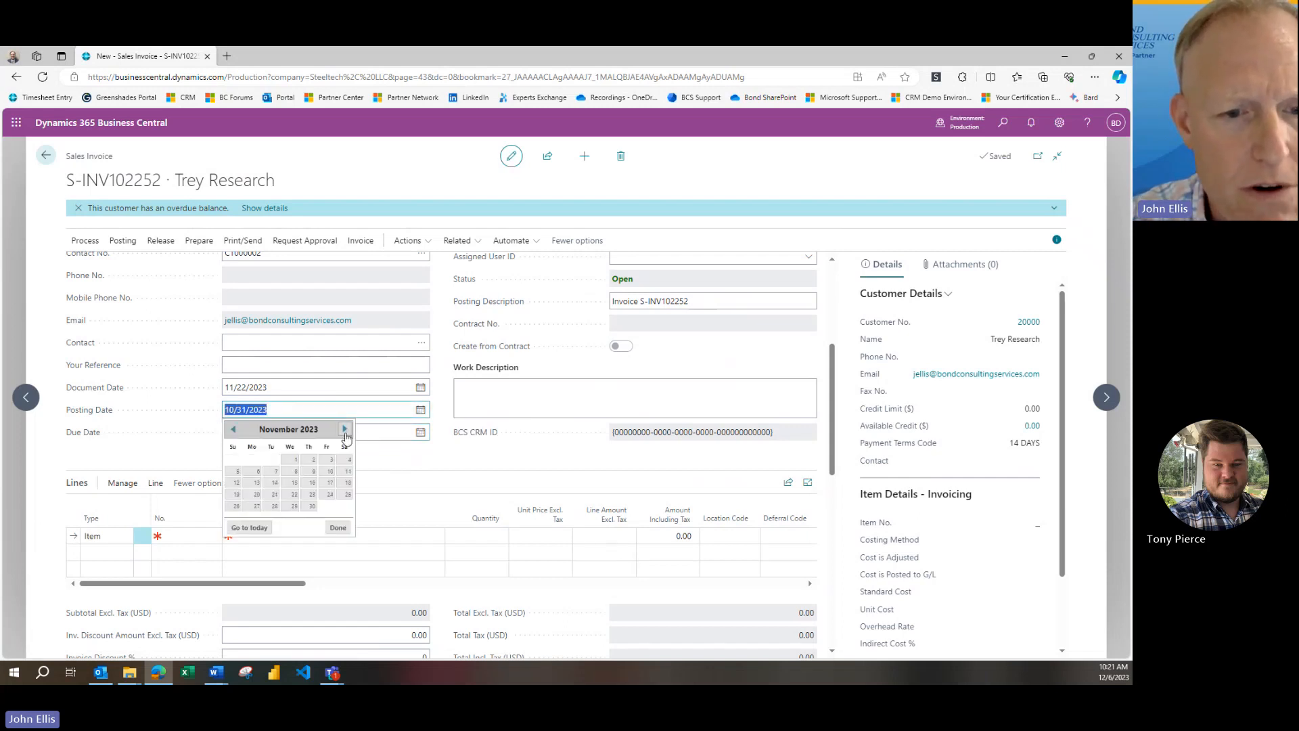
{"action": "left_click", "coordinate": [294, 495]}
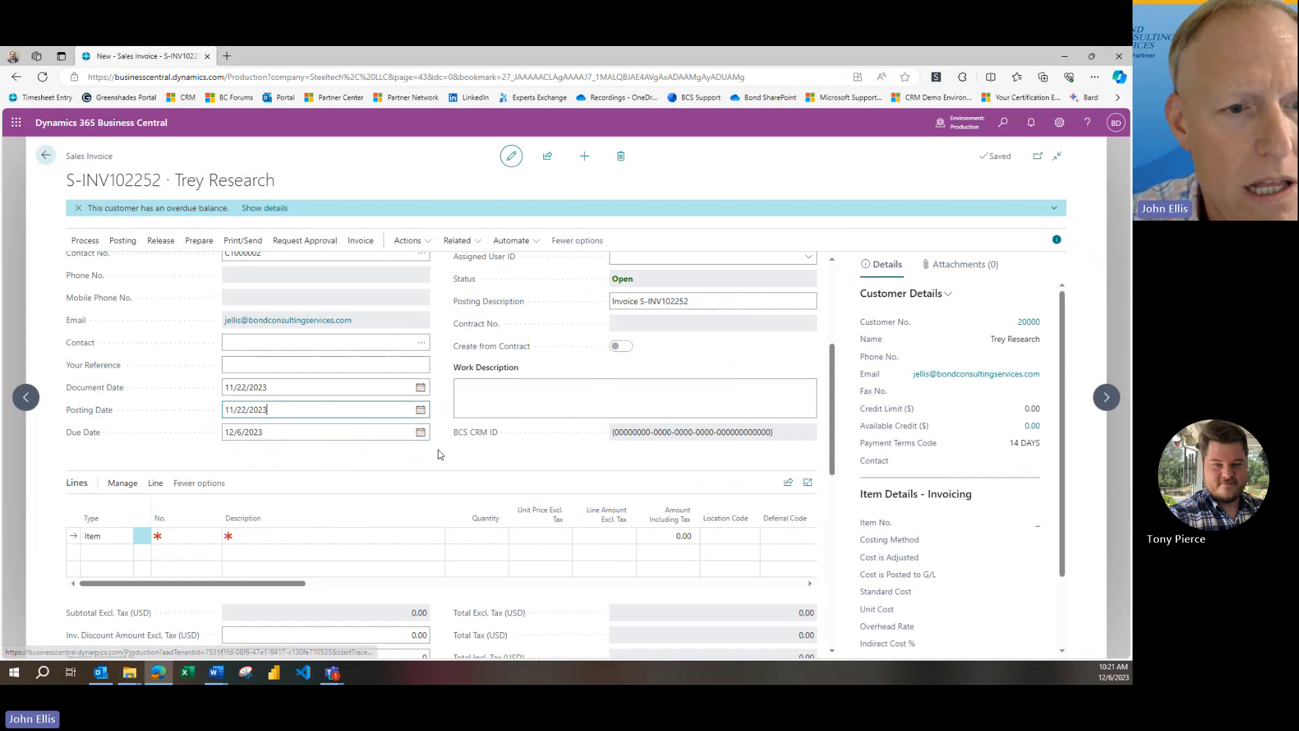
Fill the first invoice line with item 70096 (CANBERRA Guest Chair, red), quantity 1 and location MAIN
{"action": "left_click", "coordinate": [194, 536]}
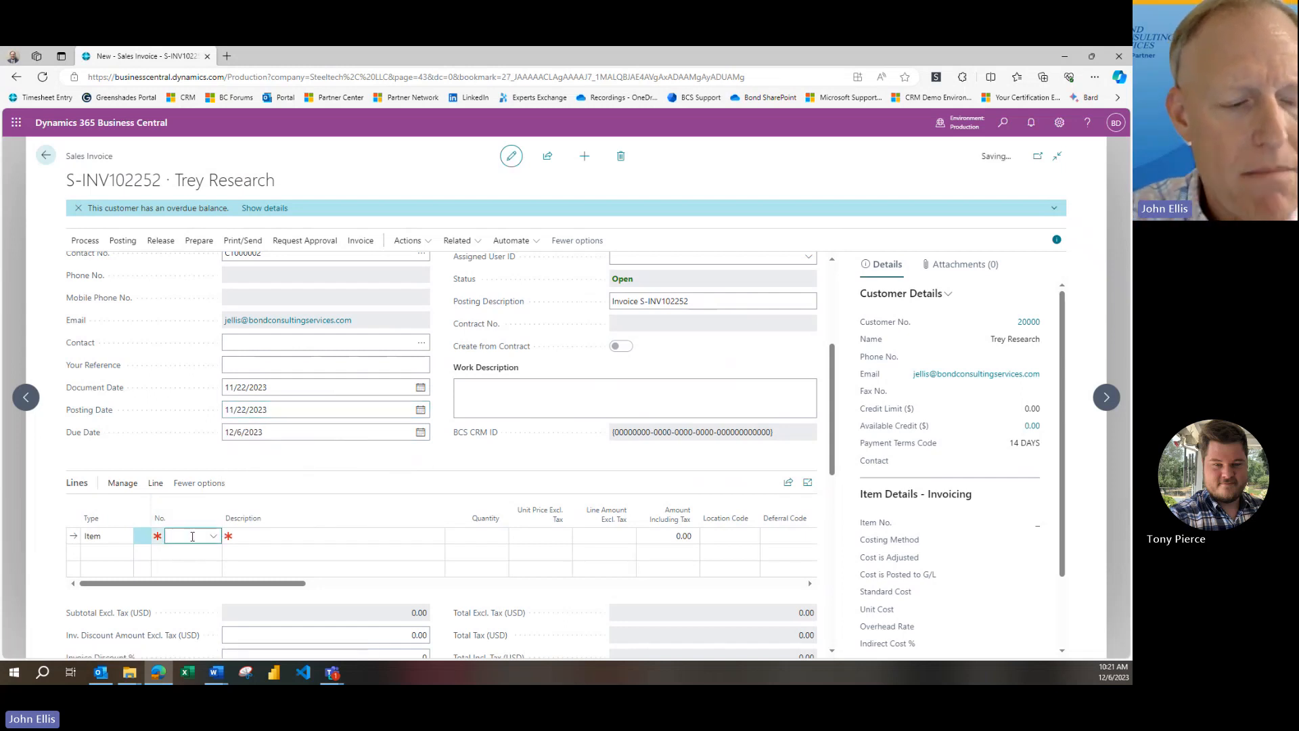
{"action": "type", "text": "70096"}
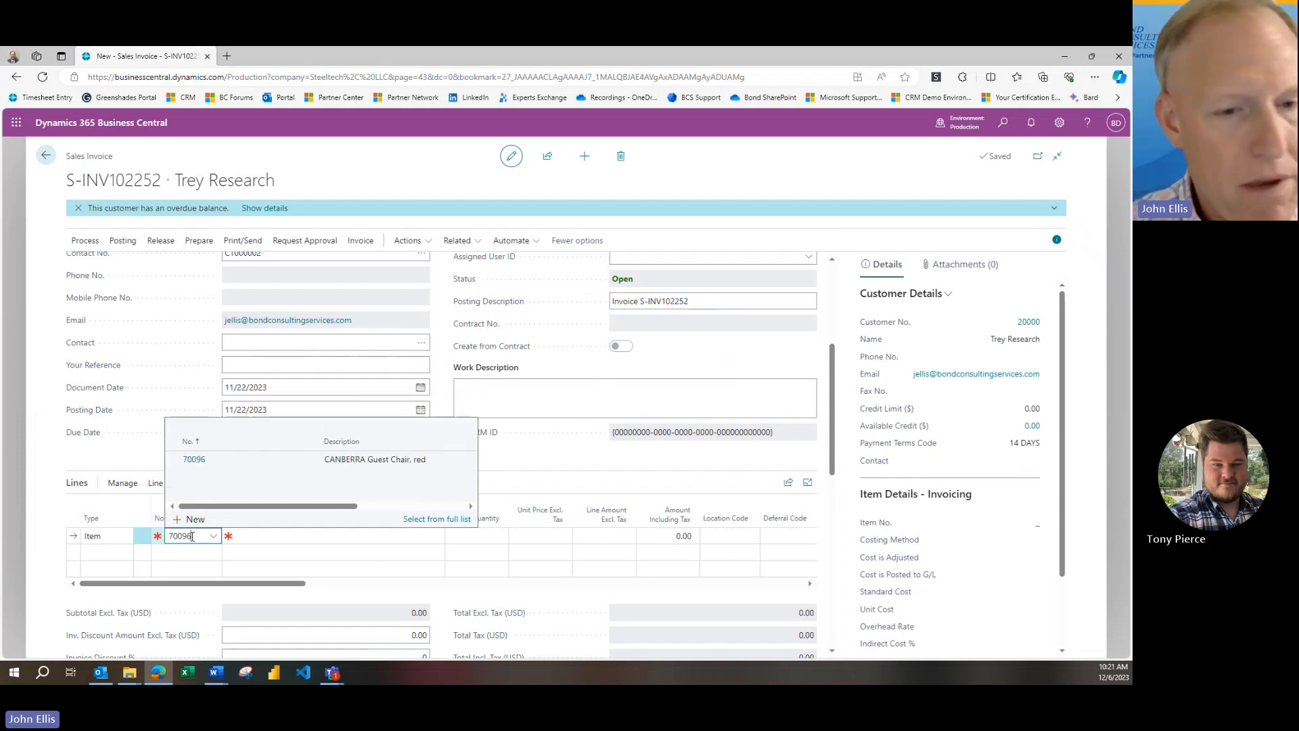
{"action": "key", "text": "Tab"}
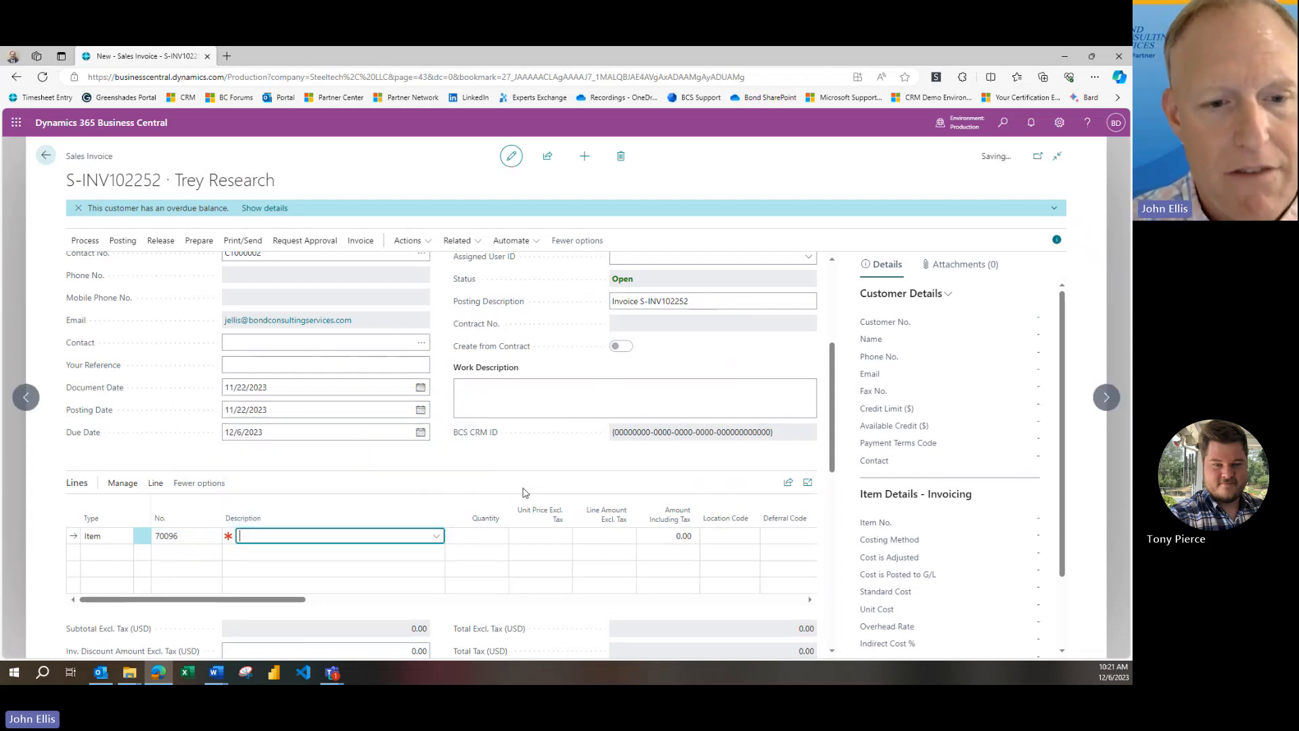
{"action": "left_click", "coordinate": [476, 539]}
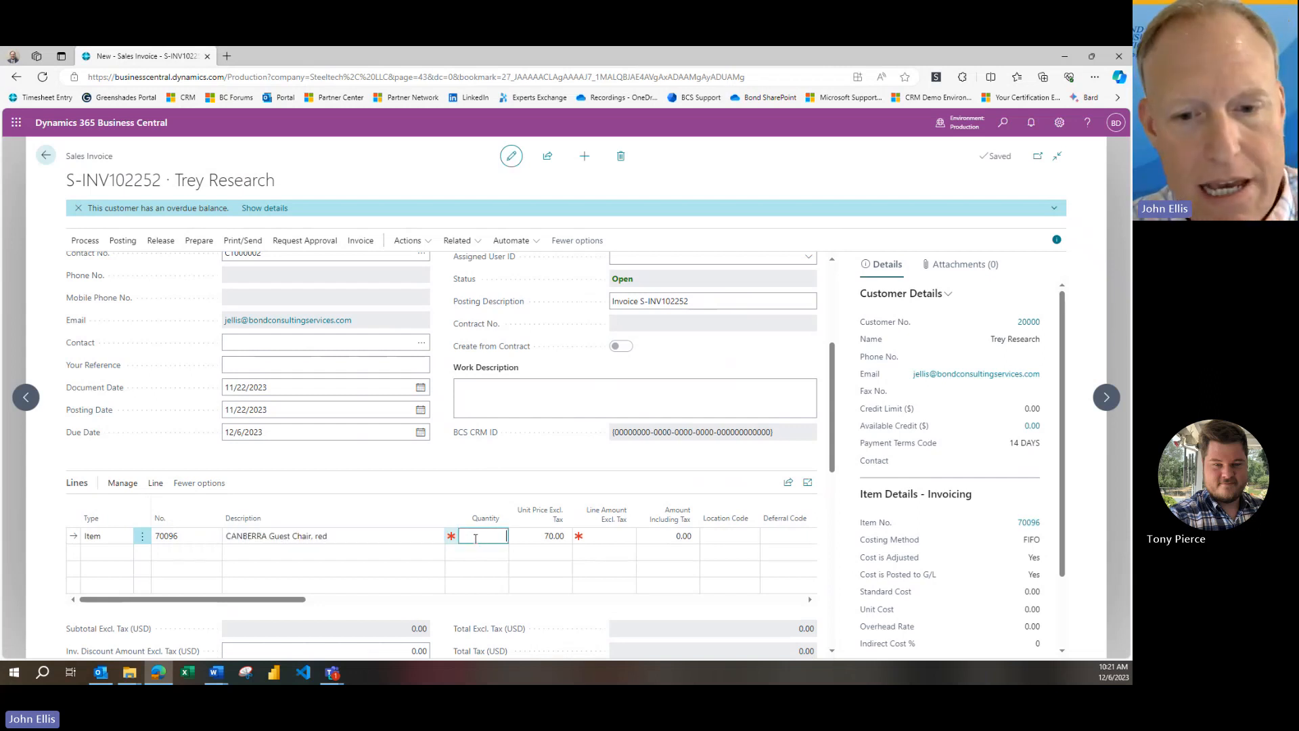
{"action": "type", "text": "1"}
{"action": "key", "text": "Tab"}
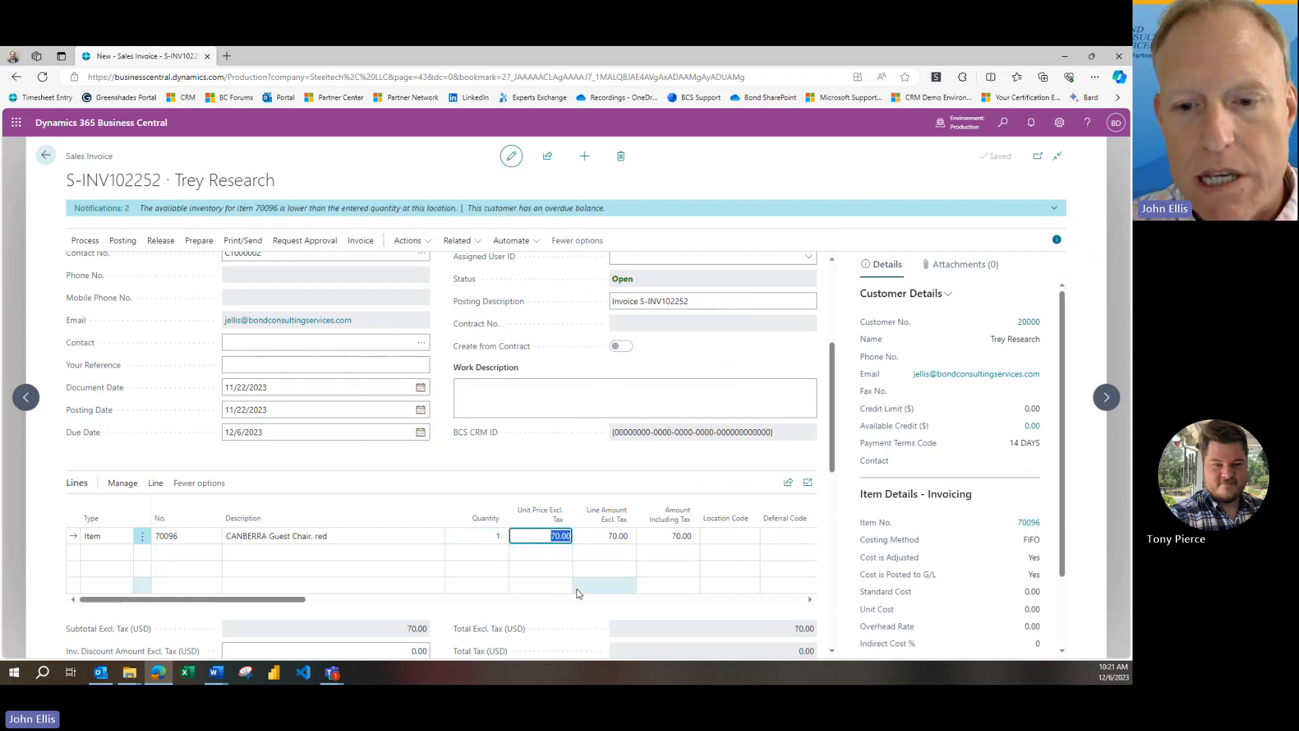
{"action": "left_click", "coordinate": [715, 536]}
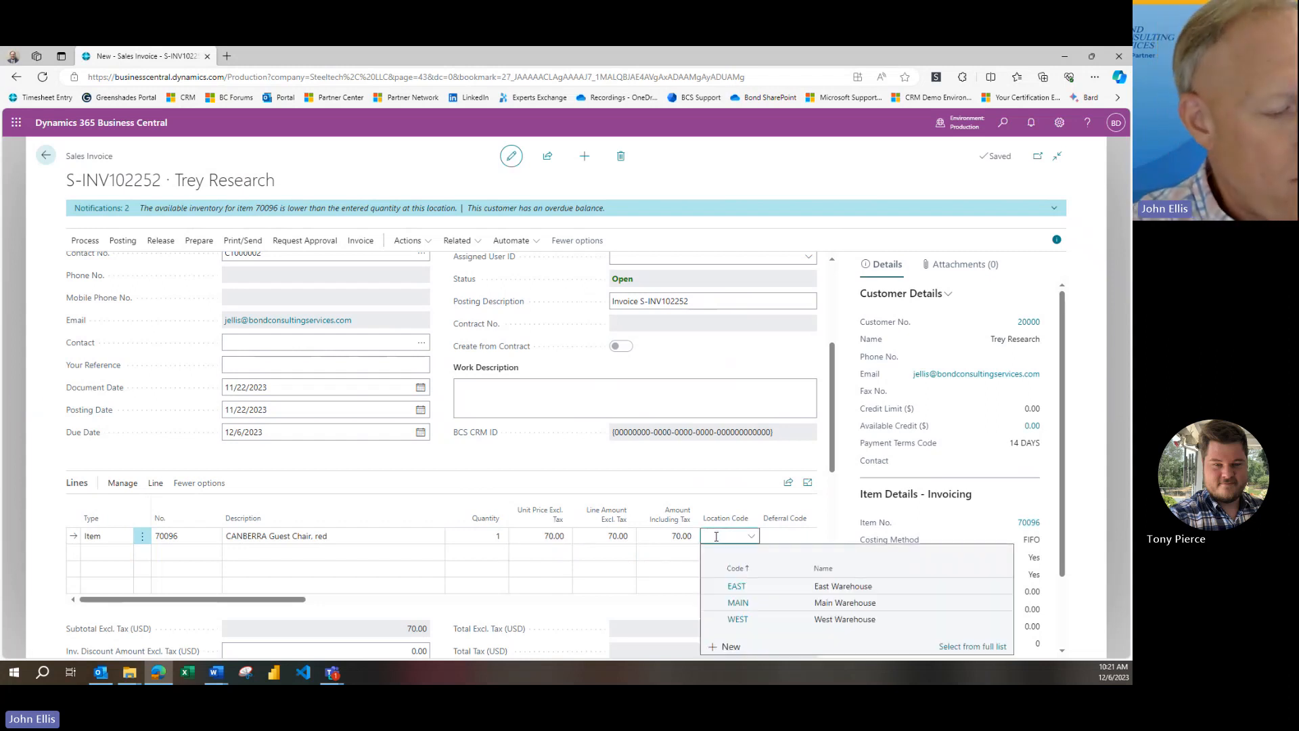
{"action": "type", "text": "MAIN"}
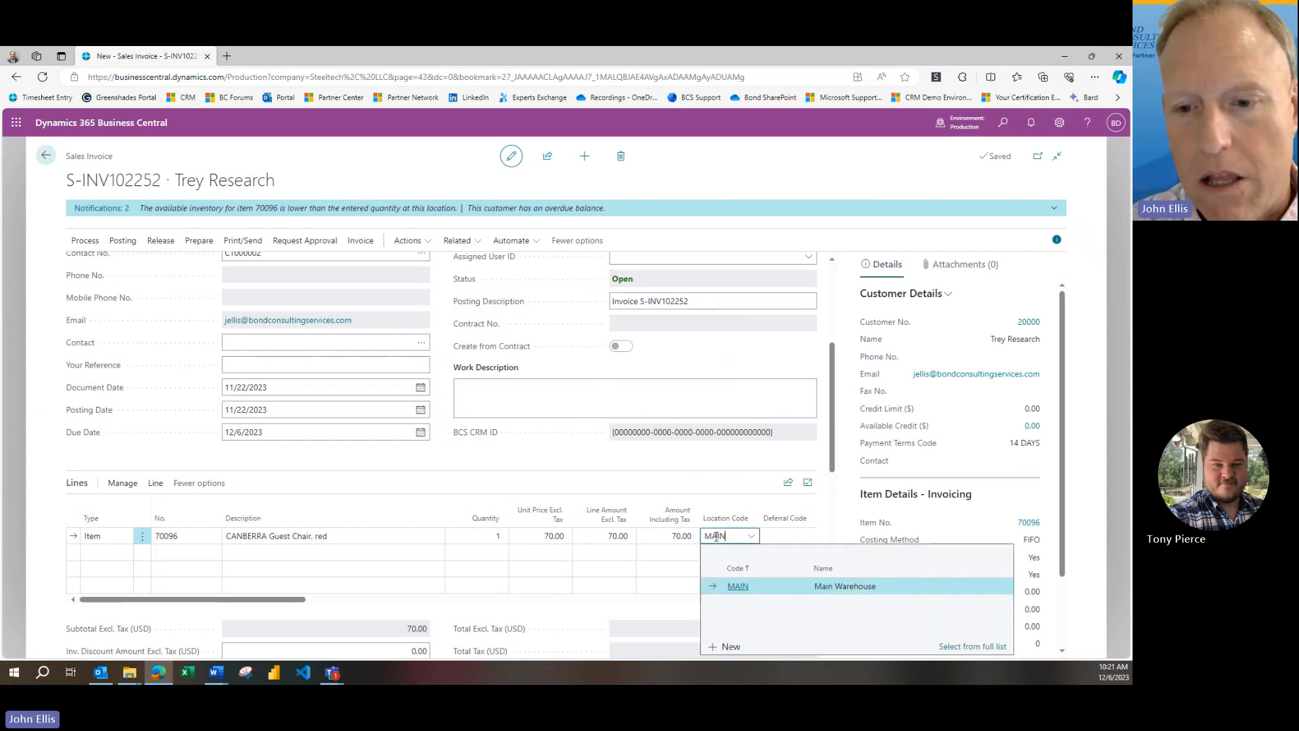
{"action": "key", "text": "Tab"}
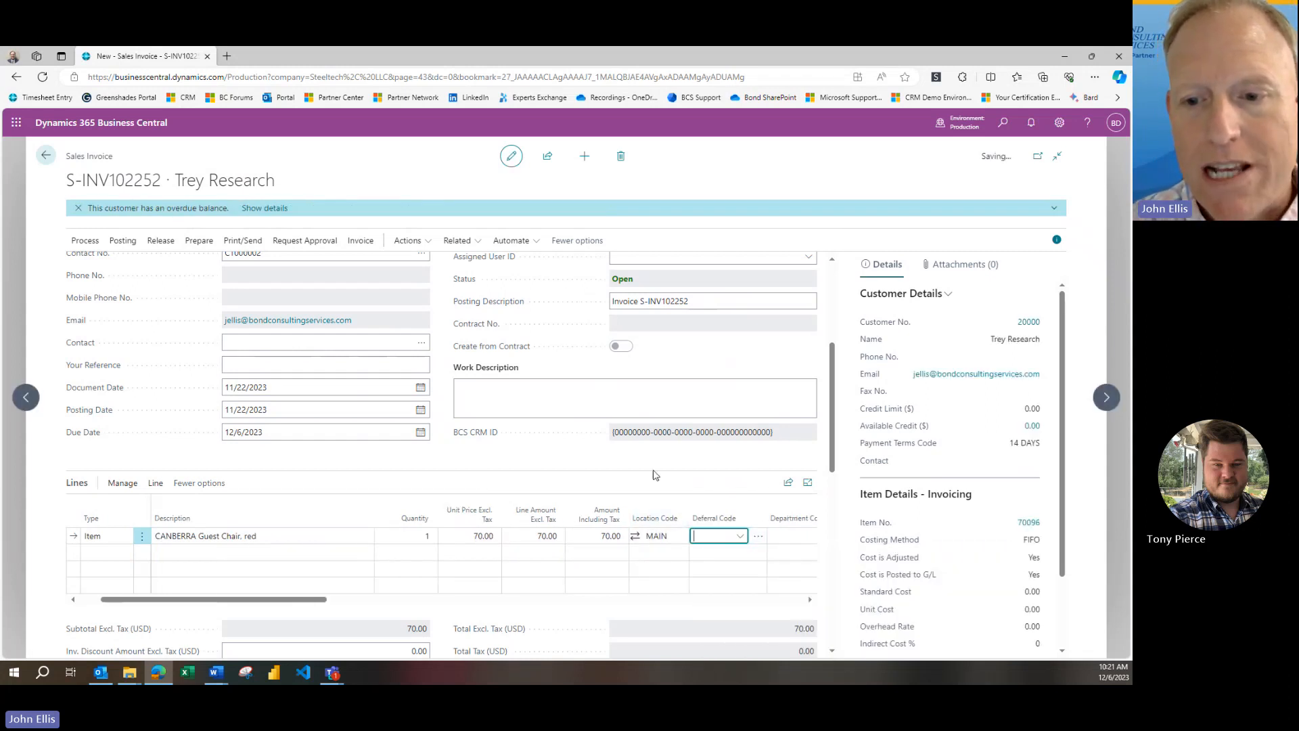
Set the unit cost of the guest chair line to 50.00 and return to the line's price and location columns
{"action": "key", "text": "Tab"}
{"action": "key", "text": "Tab"}
{"action": "key", "text": "Tab"}
{"action": "key", "text": "Tab"}
{"action": "key", "text": "Tab"}
{"action": "key", "text": "Tab"}
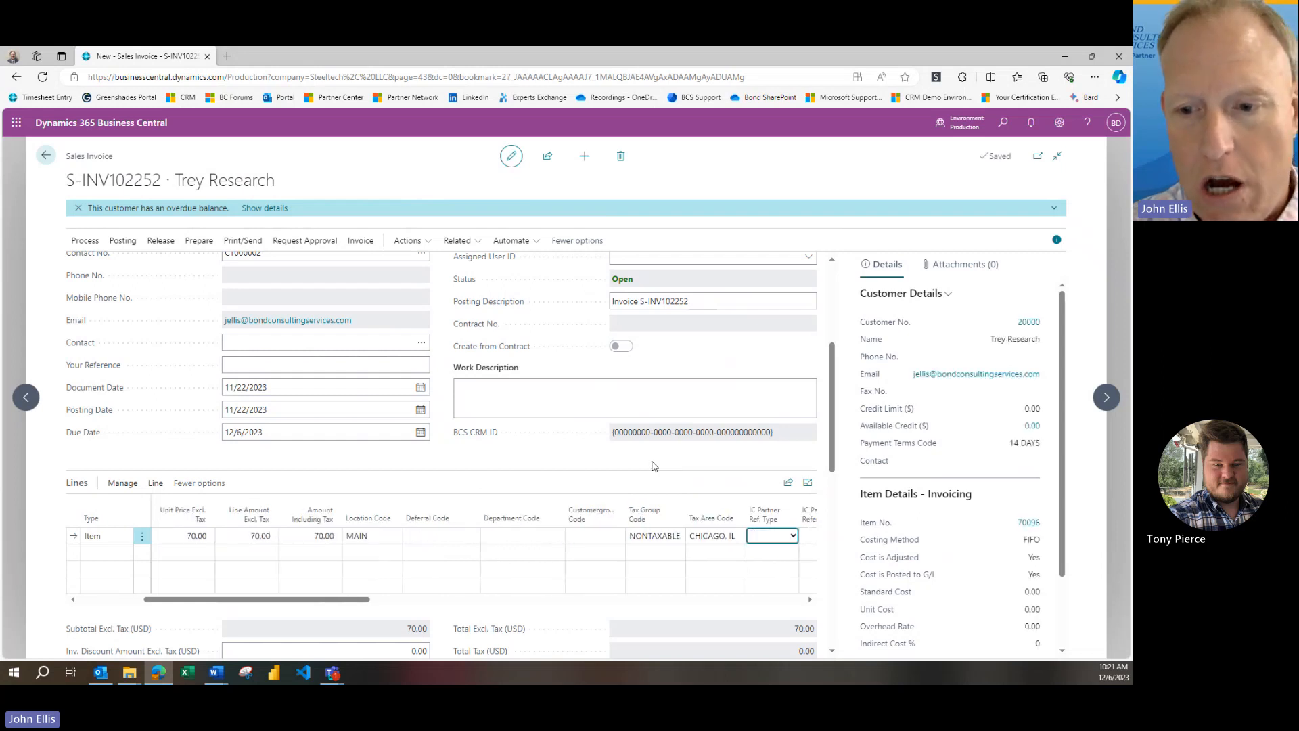
{"action": "key", "text": "Tab"}
{"action": "key", "text": "Tab"}
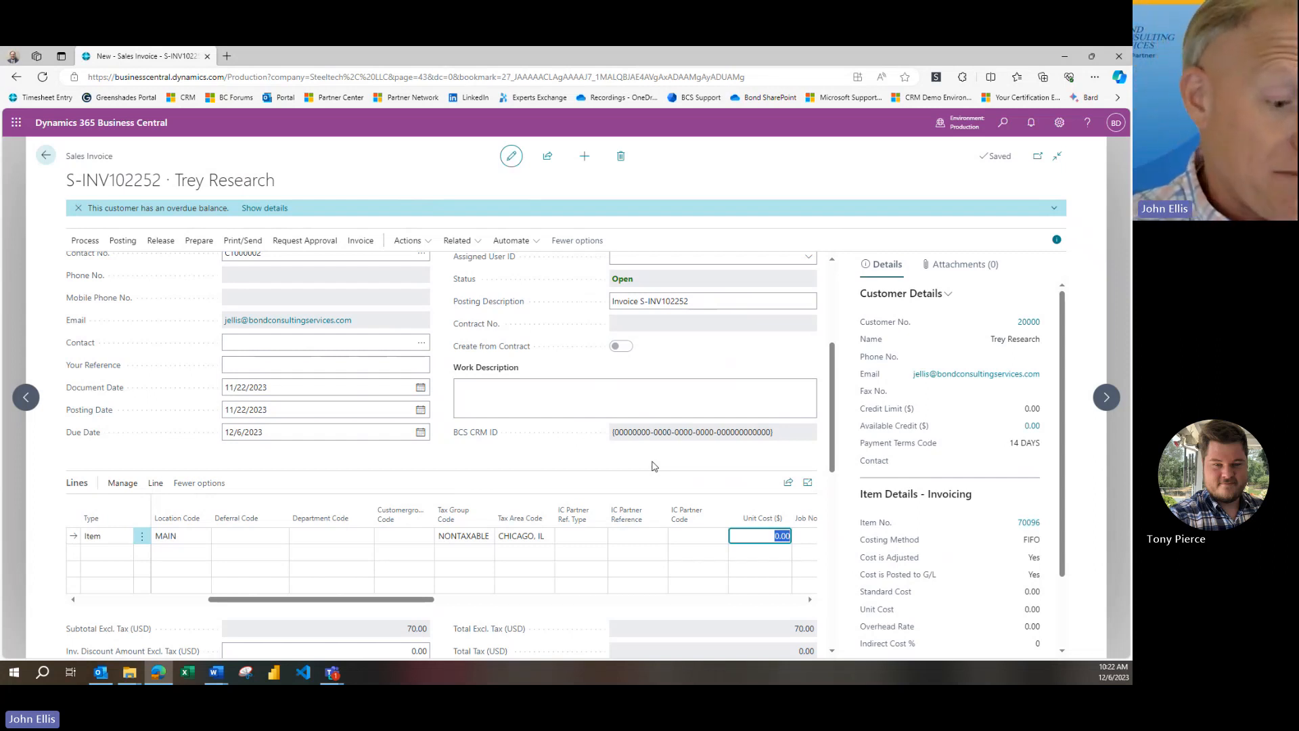
{"action": "key", "text": "Tab"}
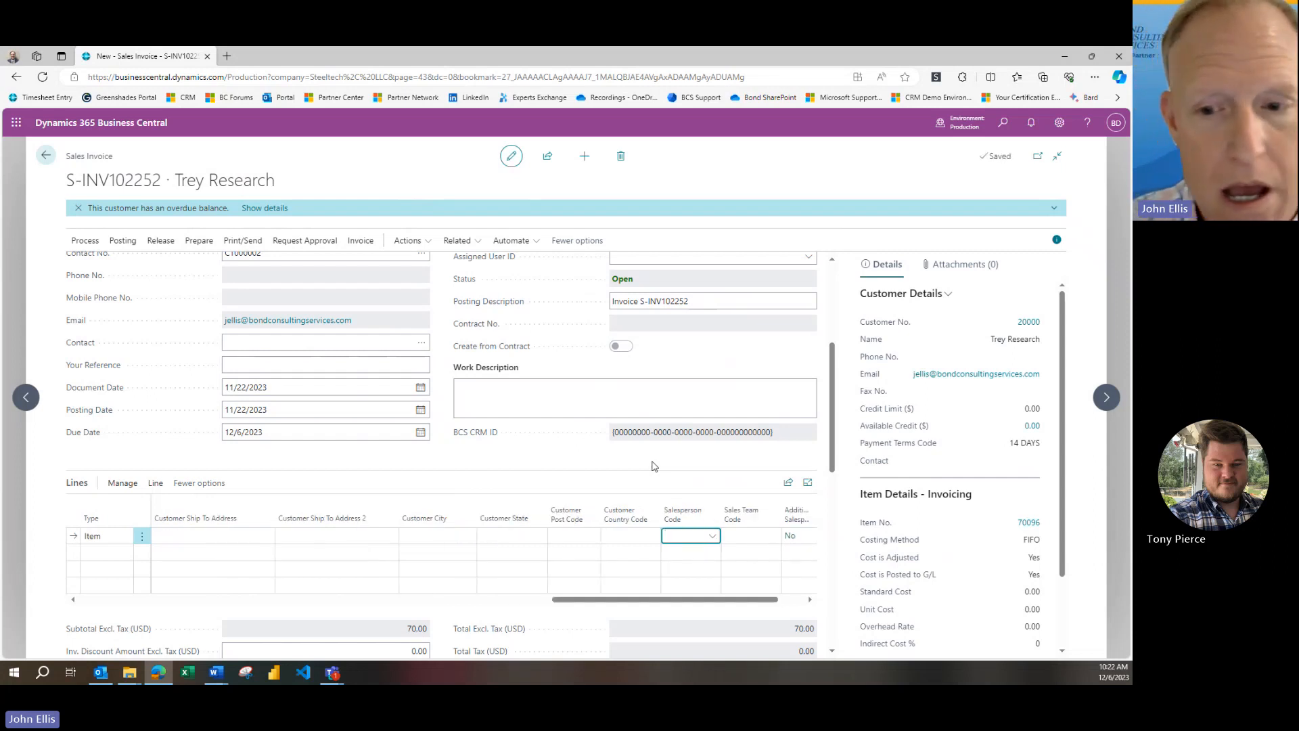
{"action": "left_click", "coordinate": [540, 600]}
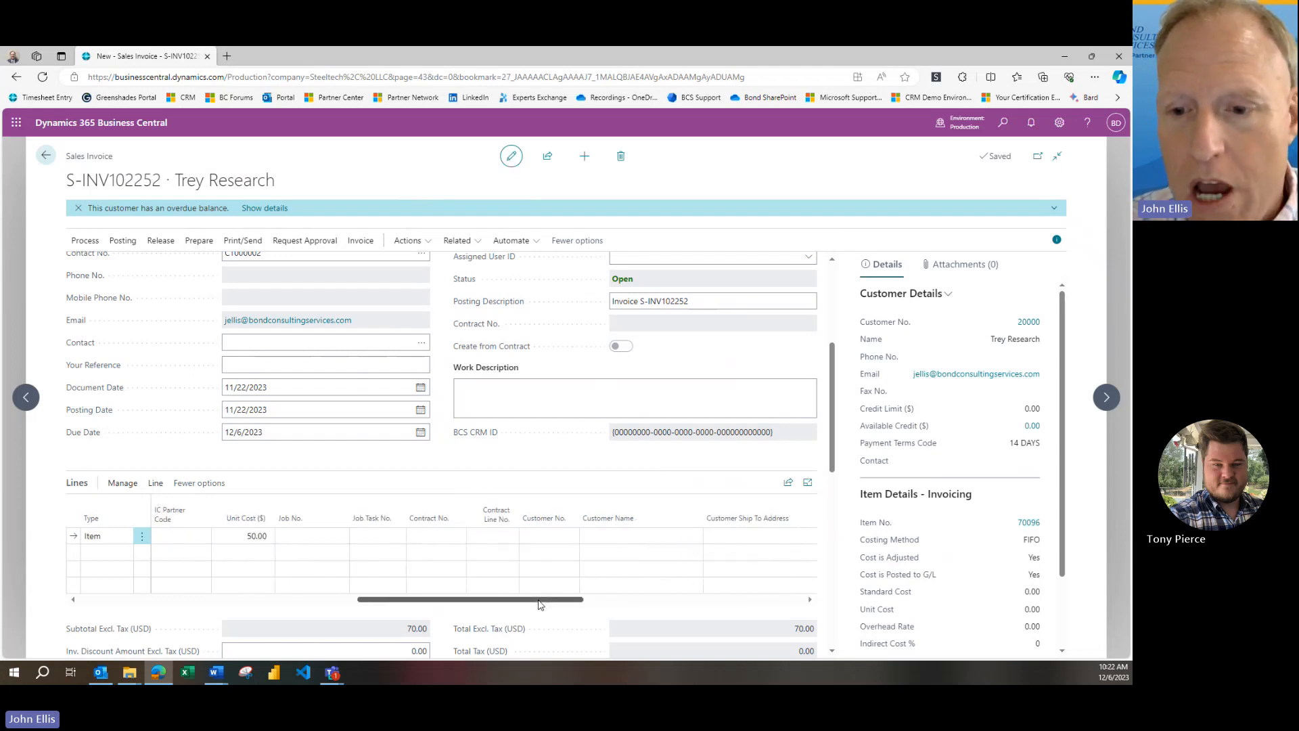
{"action": "left_click_drag", "start_coordinate": [539, 603], "coordinate": [294, 605]}
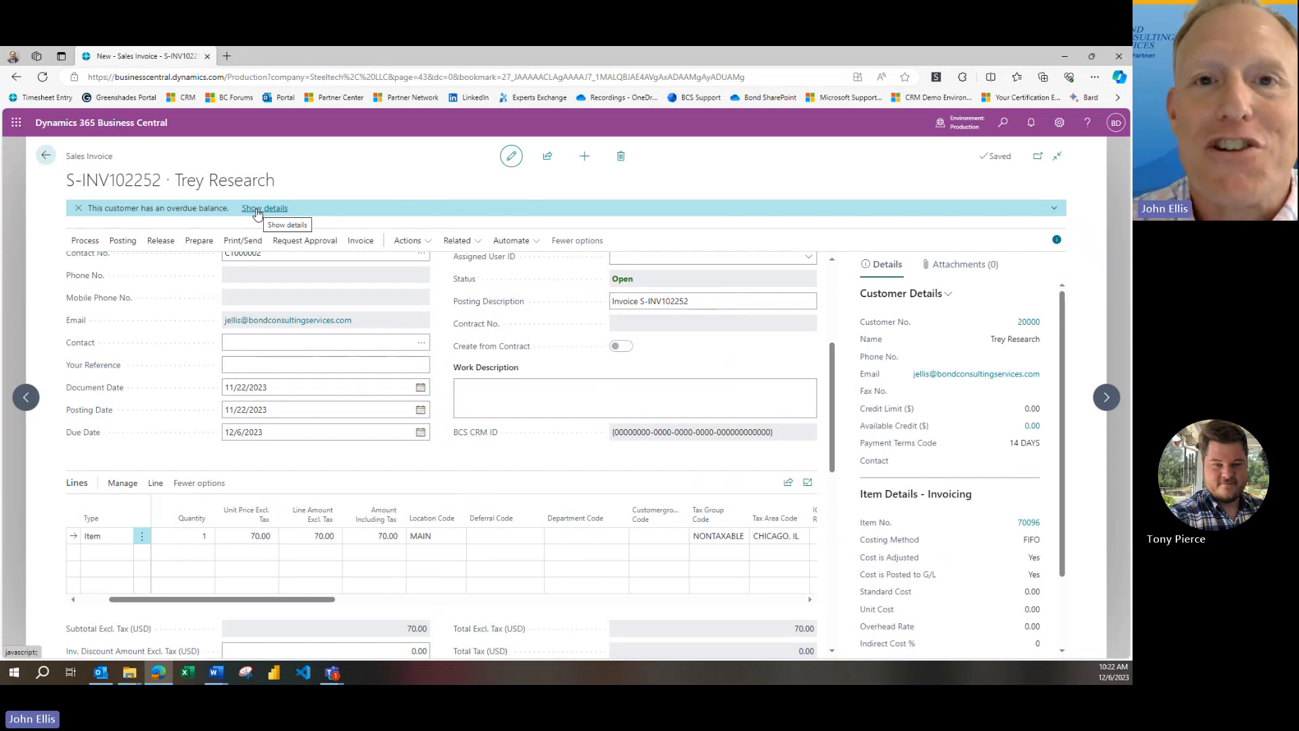
Dismiss the overdue balance notification and run a posting preview of the sales invoice
{"action": "left_click", "coordinate": [79, 209]}
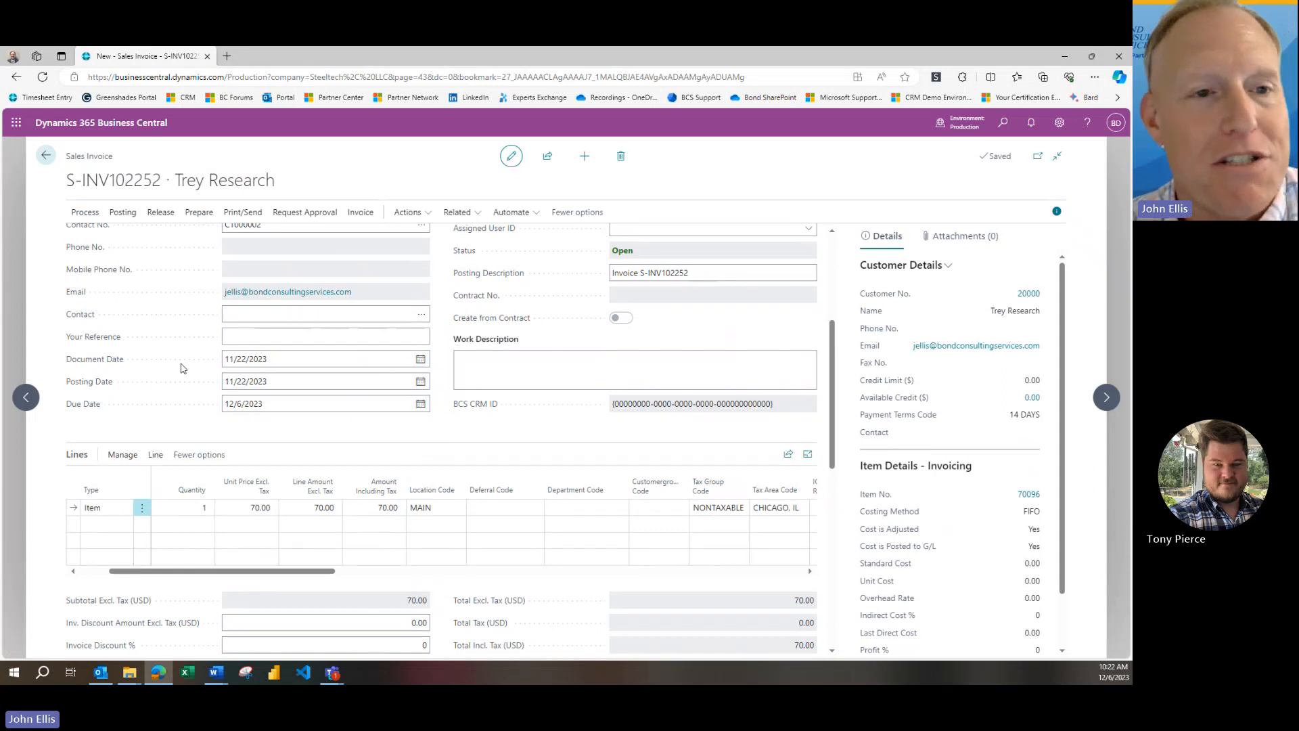
{"action": "scroll", "coordinate": [179, 365], "scroll_direction": "up", "scroll_amount": 3}
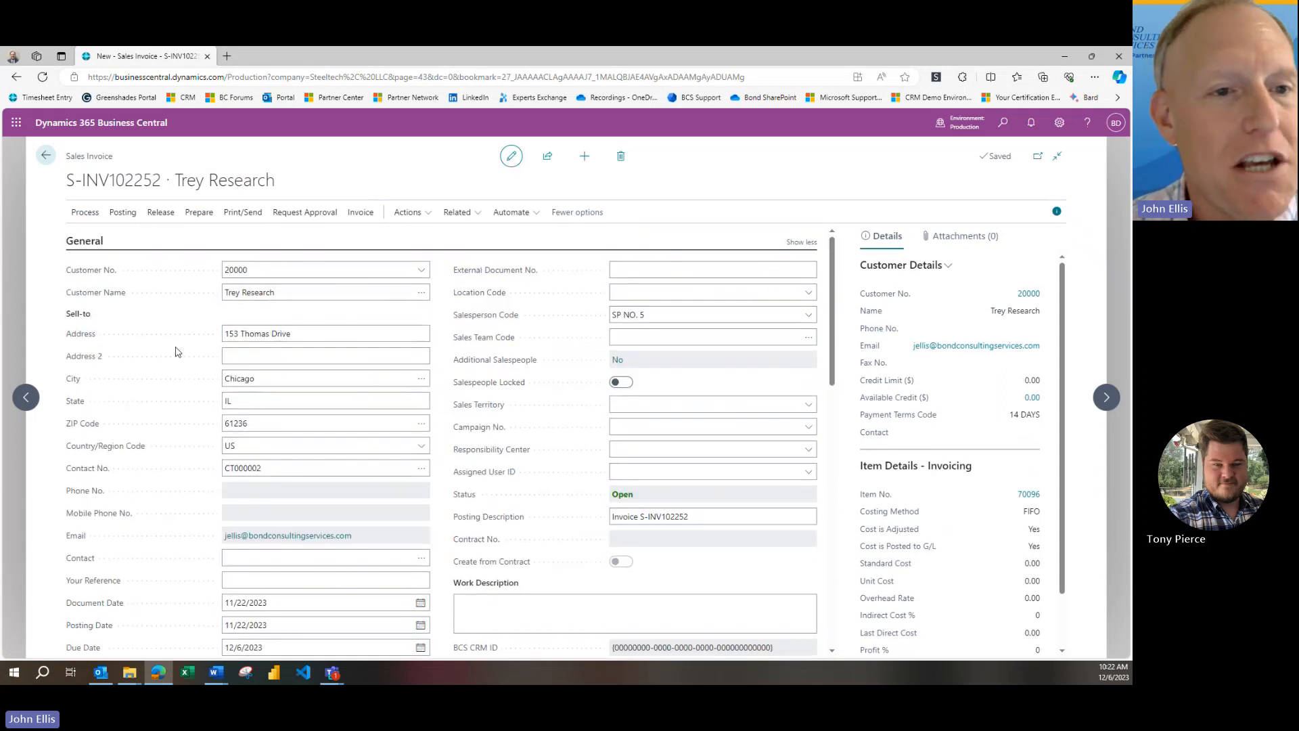
{"action": "left_click", "coordinate": [123, 214]}
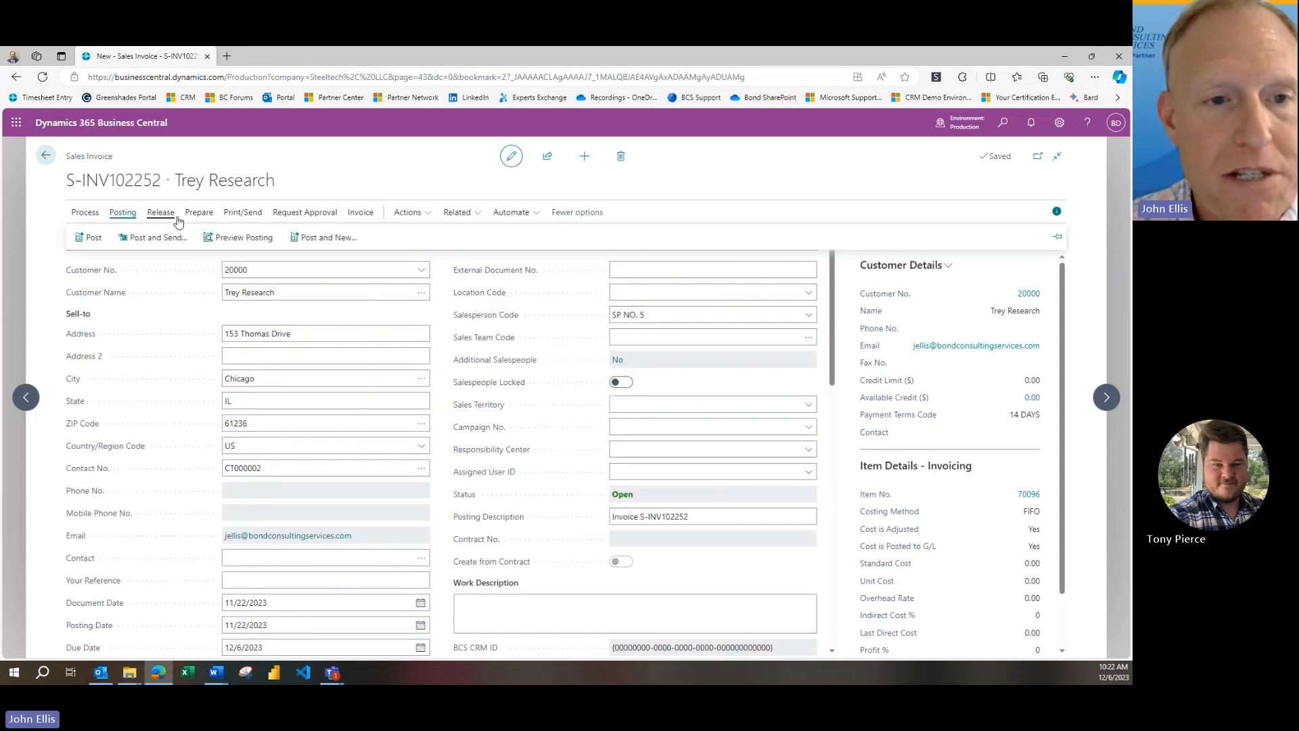
{"action": "left_click", "coordinate": [244, 238]}
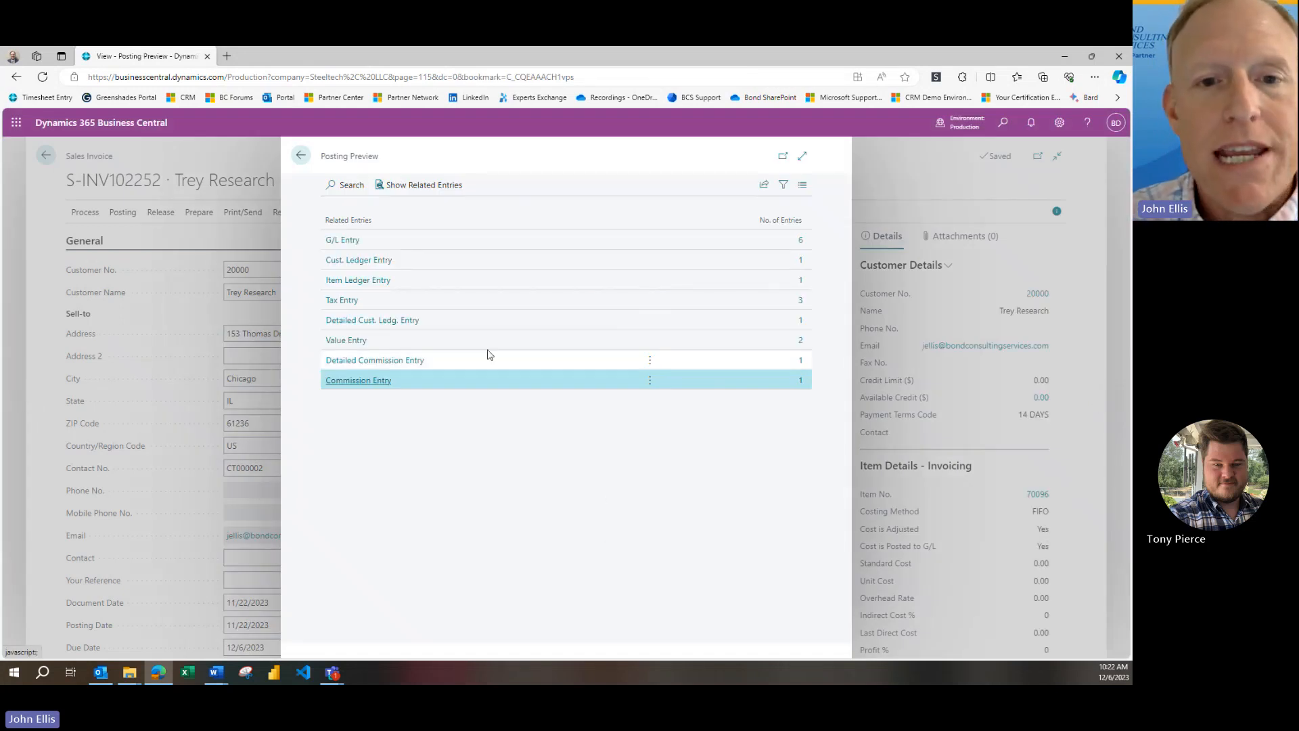
Examine the previewed G/L entries for the Inventory and Cost of Materials accounts, and return to the sales invoice
{"action": "left_click", "coordinate": [801, 241]}
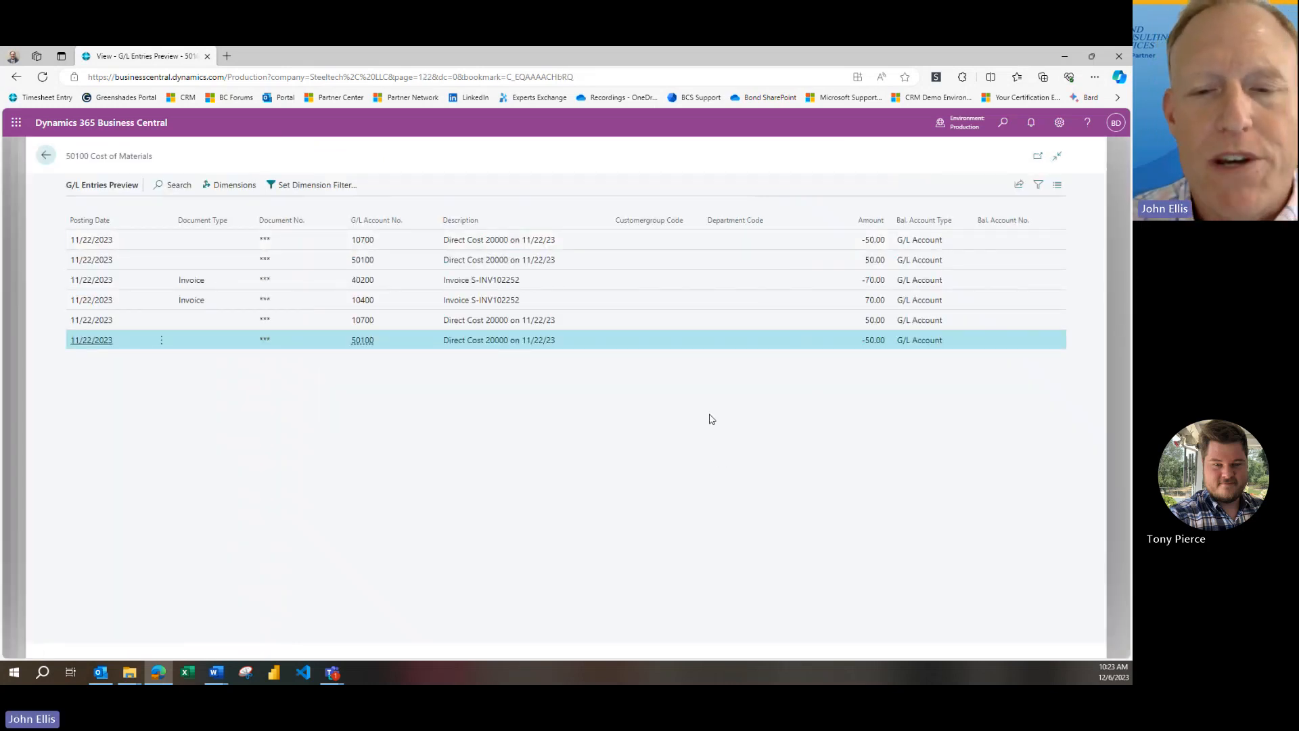
{"action": "left_click", "coordinate": [419, 244]}
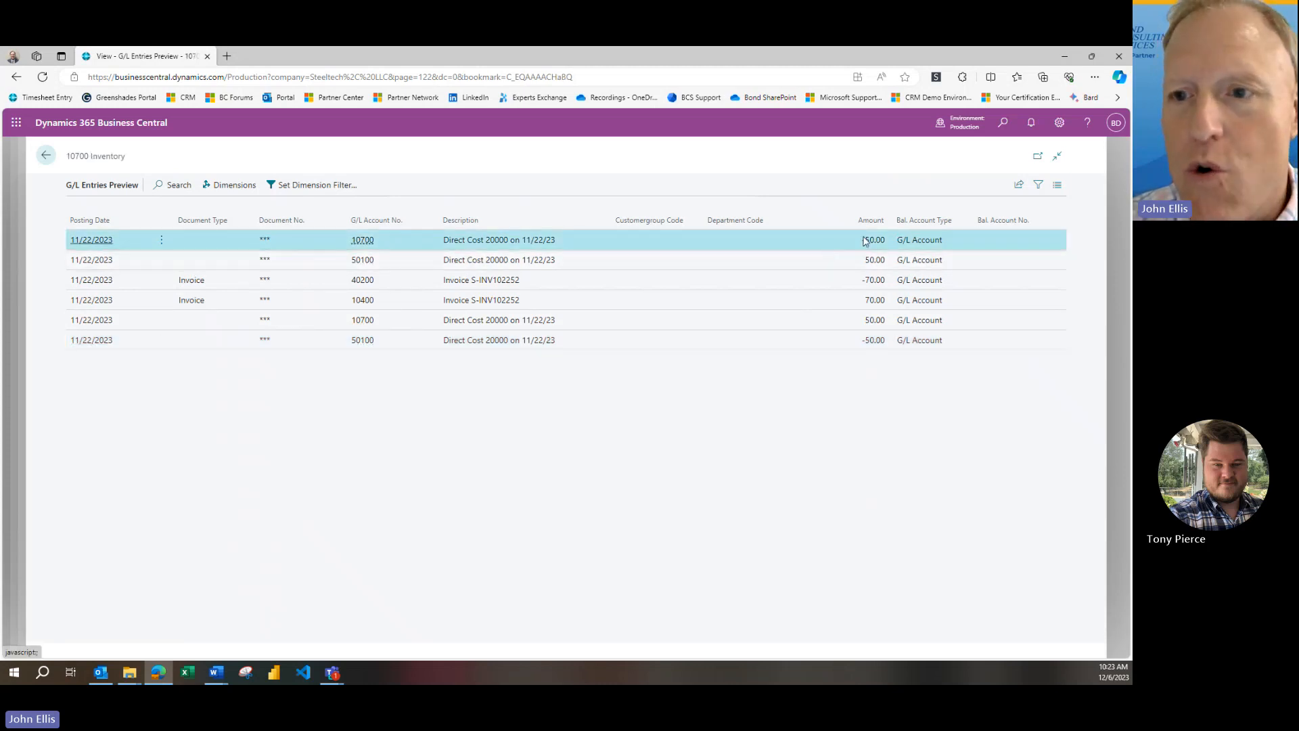
{"action": "left_click", "coordinate": [420, 325]}
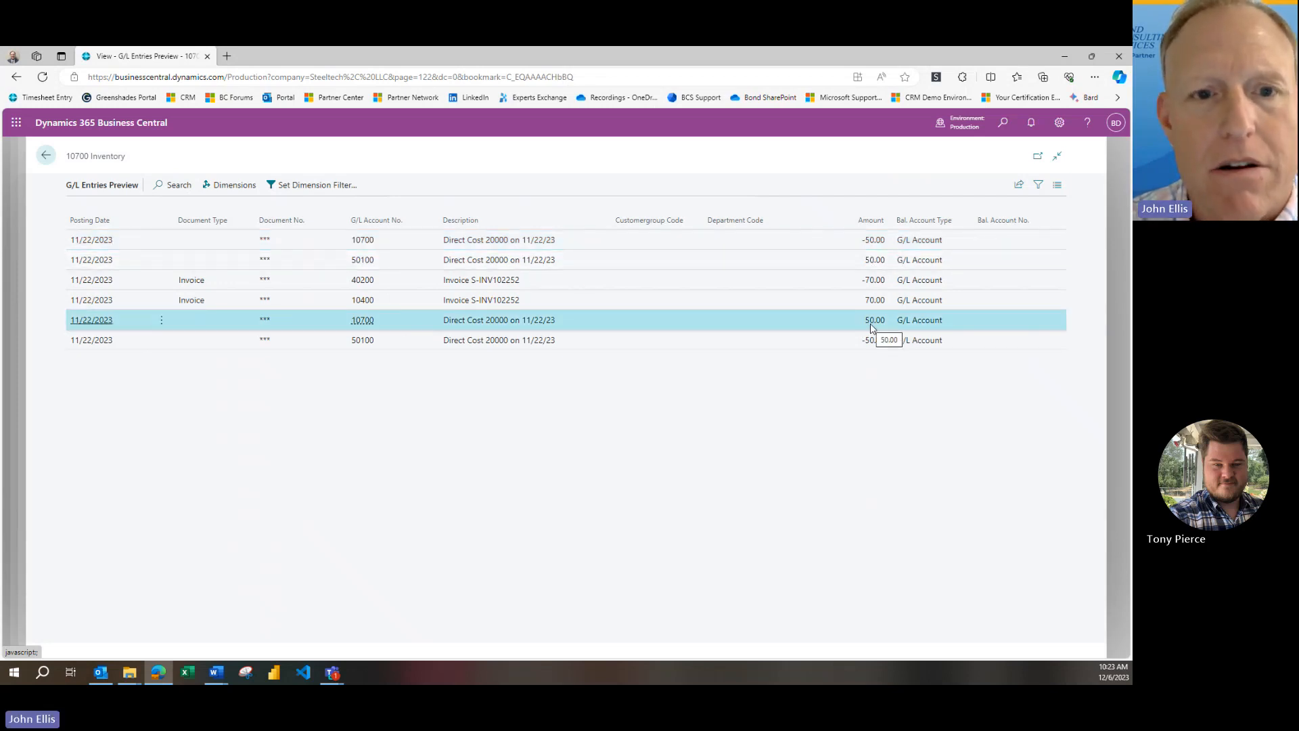
{"action": "left_click", "coordinate": [726, 264]}
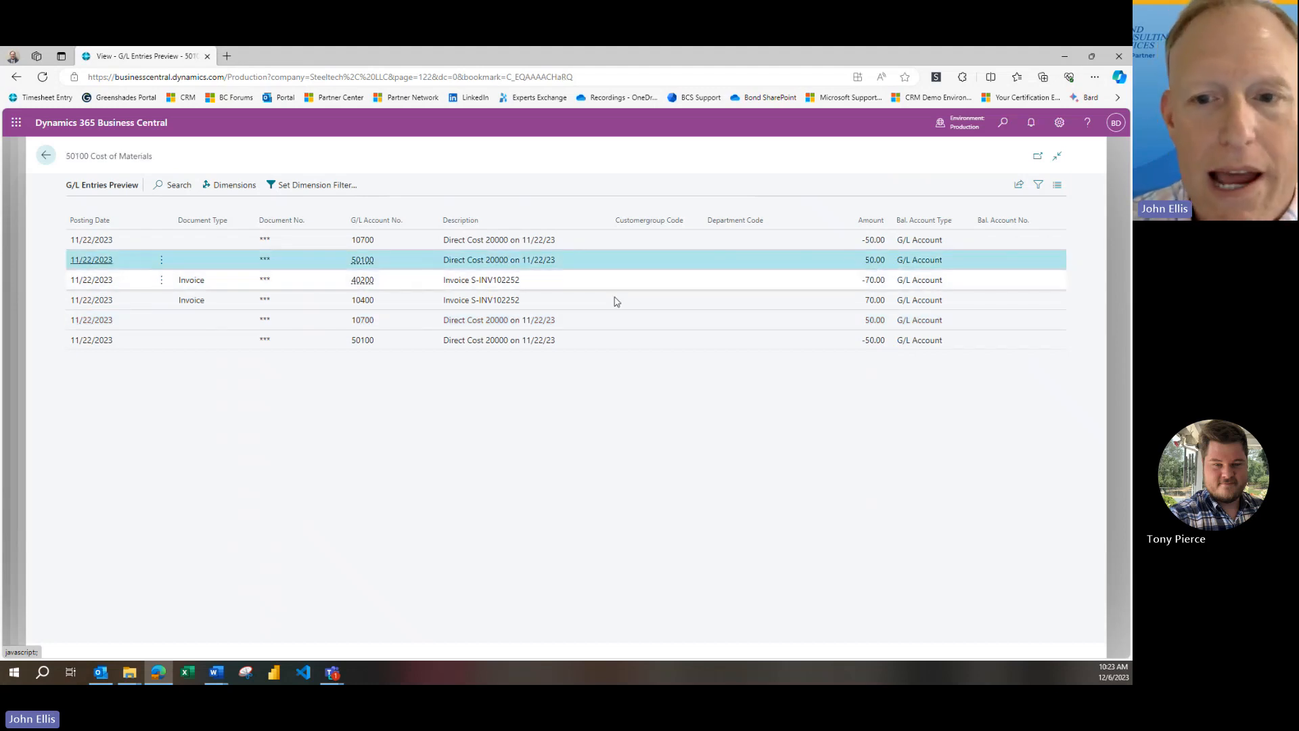
{"action": "left_click", "coordinate": [598, 346]}
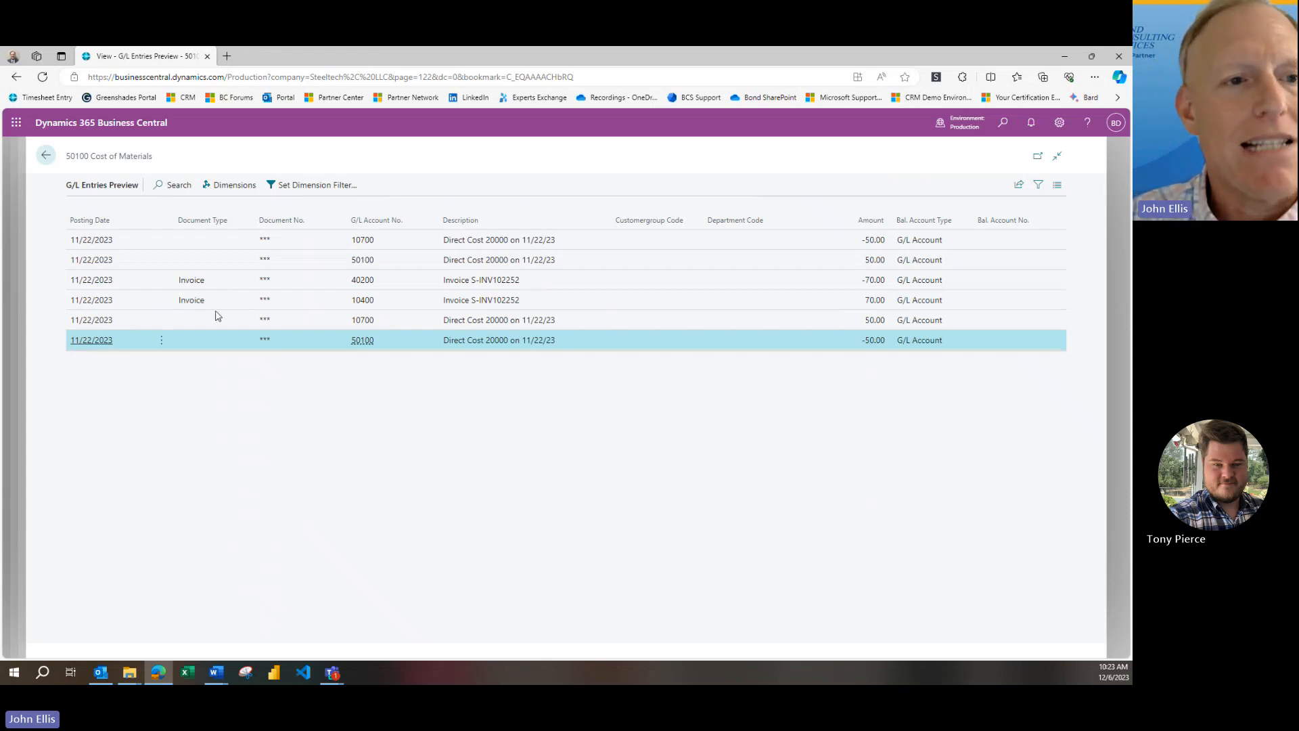
{"action": "left_click", "coordinate": [46, 157]}
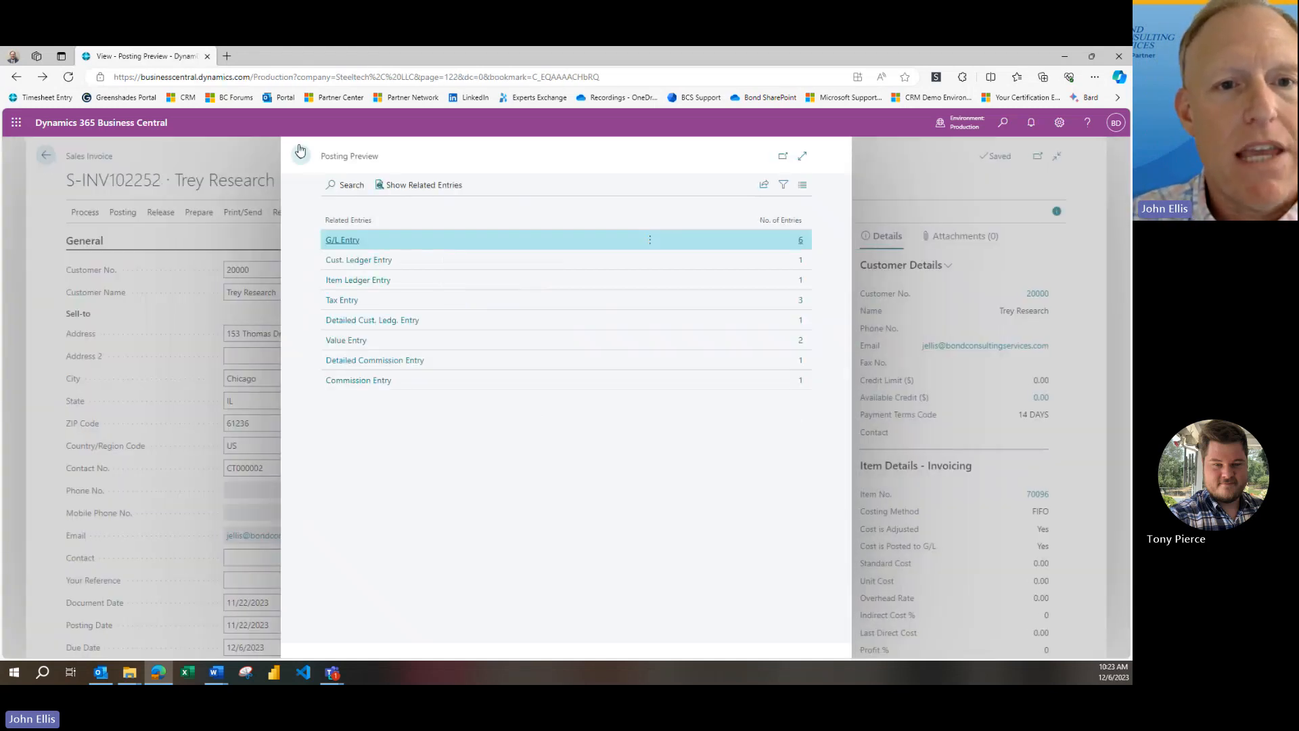
{"action": "left_click", "coordinate": [301, 158]}
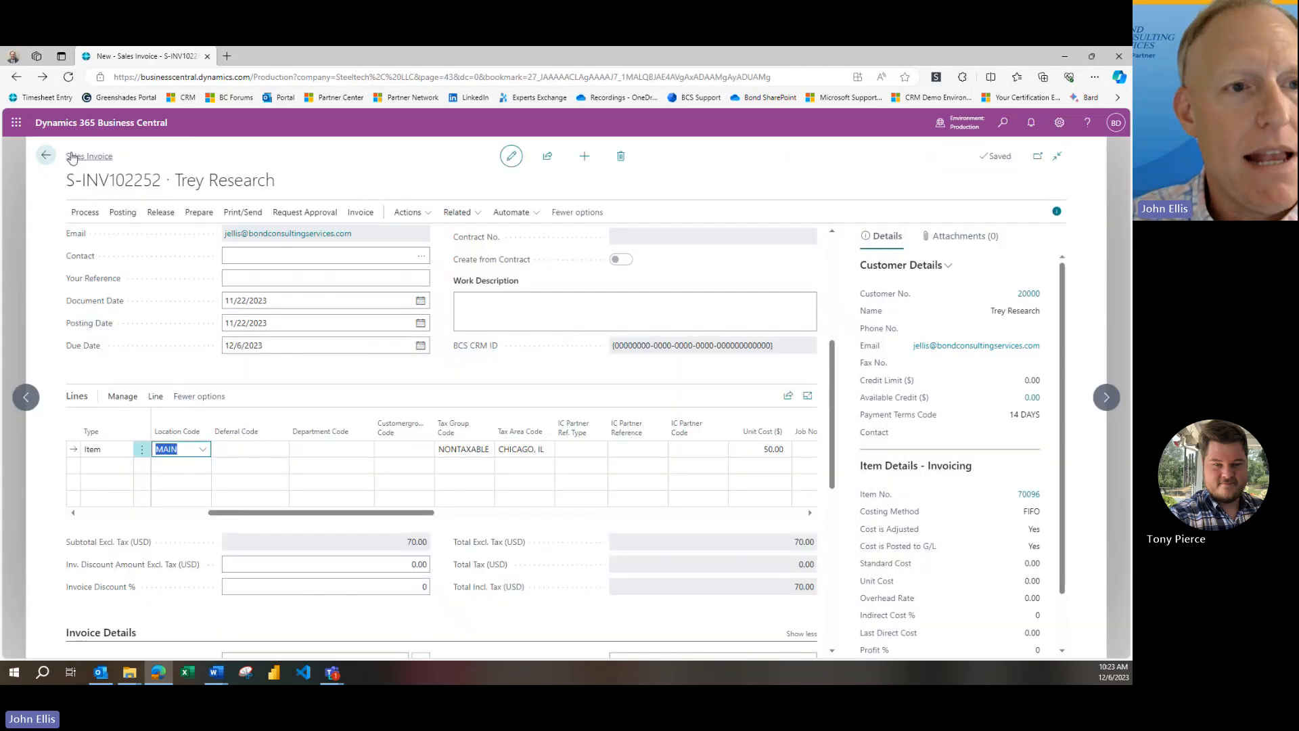
Leave the saved Trey Research sales invoice without posting it and return to the home page
{"action": "left_click", "coordinate": [459, 474]}
{"action": "key", "text": "Escape"}
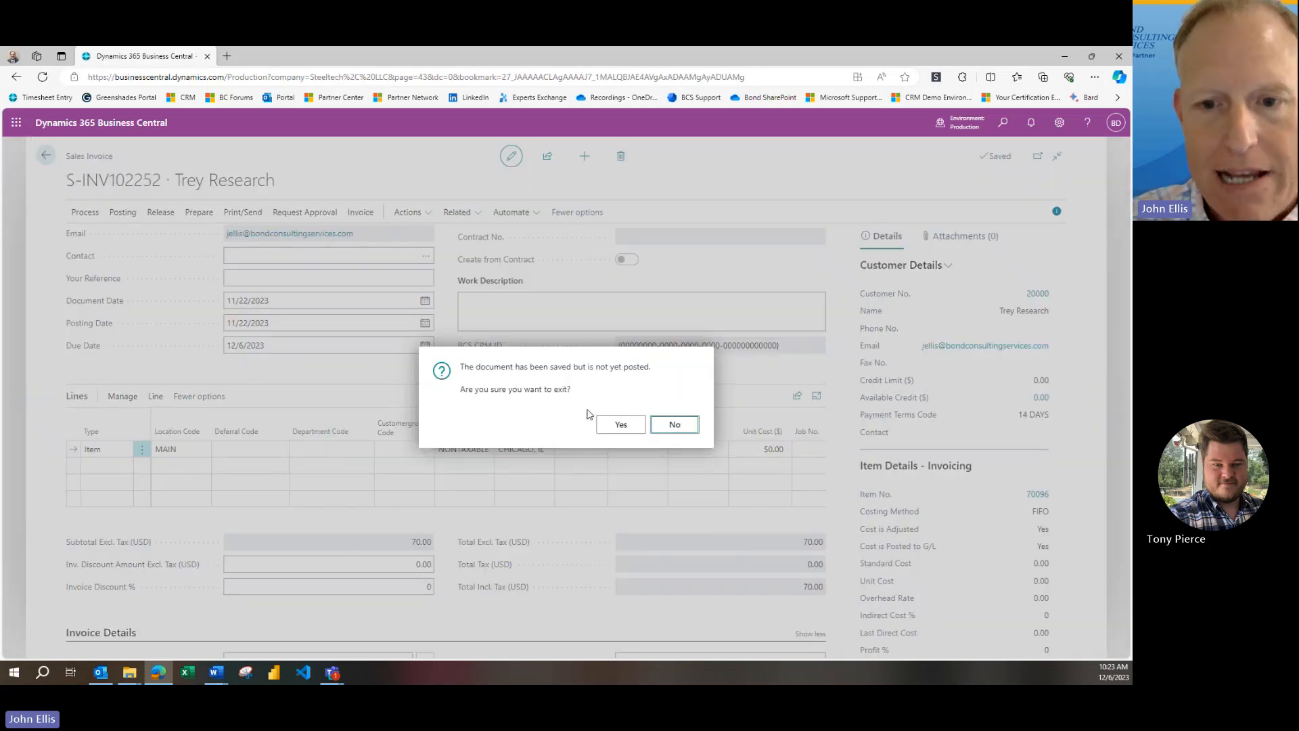
{"action": "left_click", "coordinate": [615, 428]}
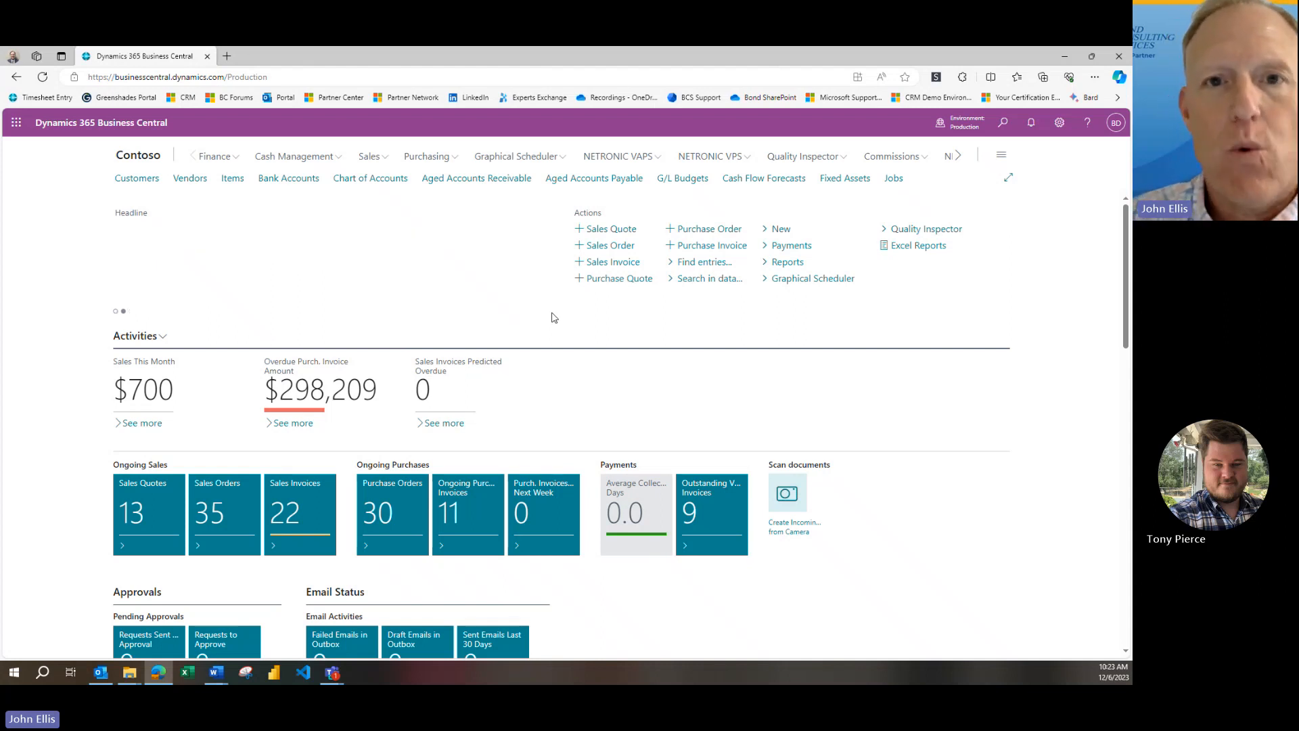
Find and open the Item Revaluation Journals page
{"action": "left_click", "coordinate": [1004, 123]}
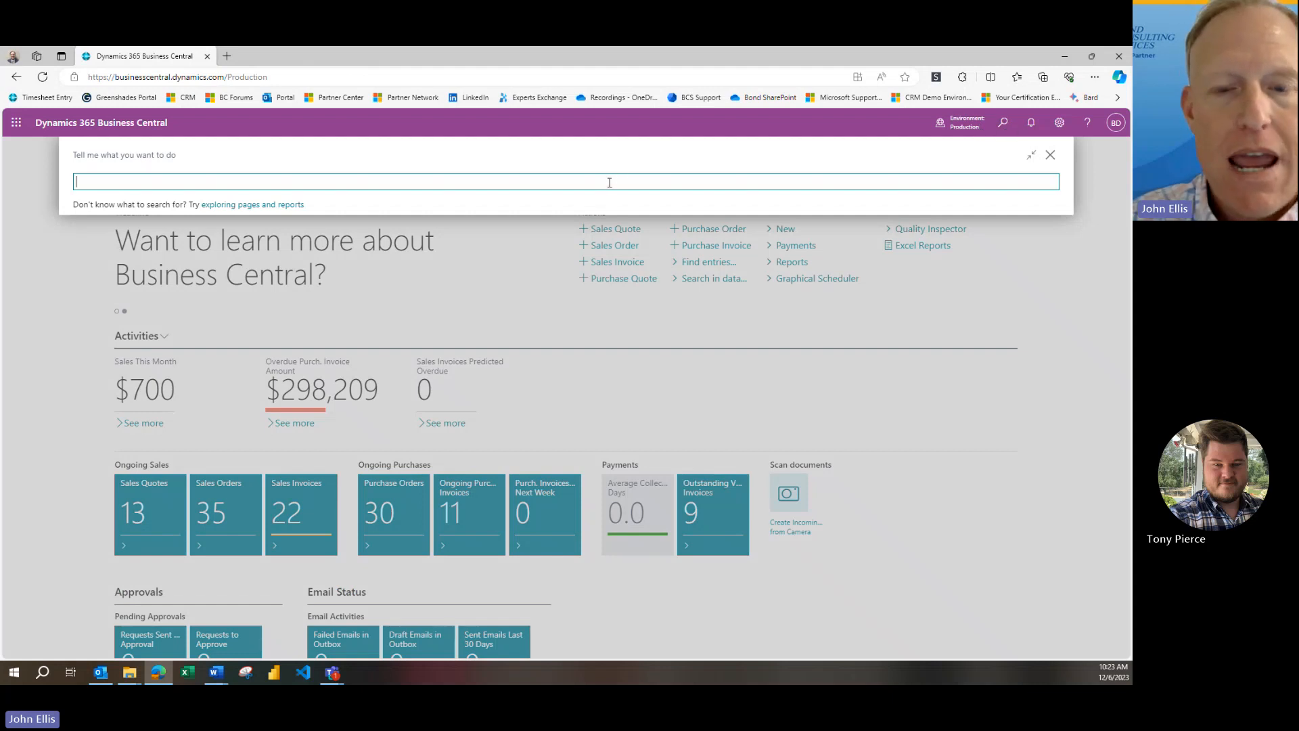
{"action": "type", "text": "item rev"}
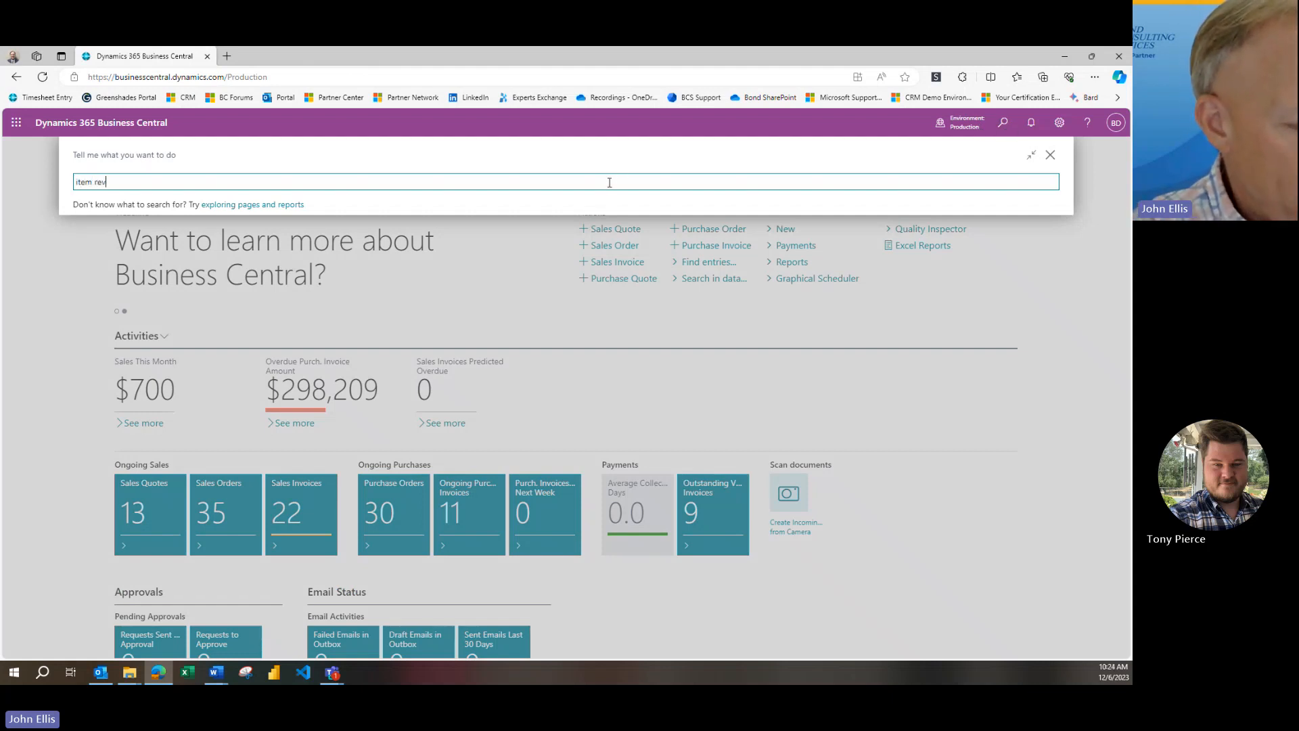
{"action": "type", "text": " j"}
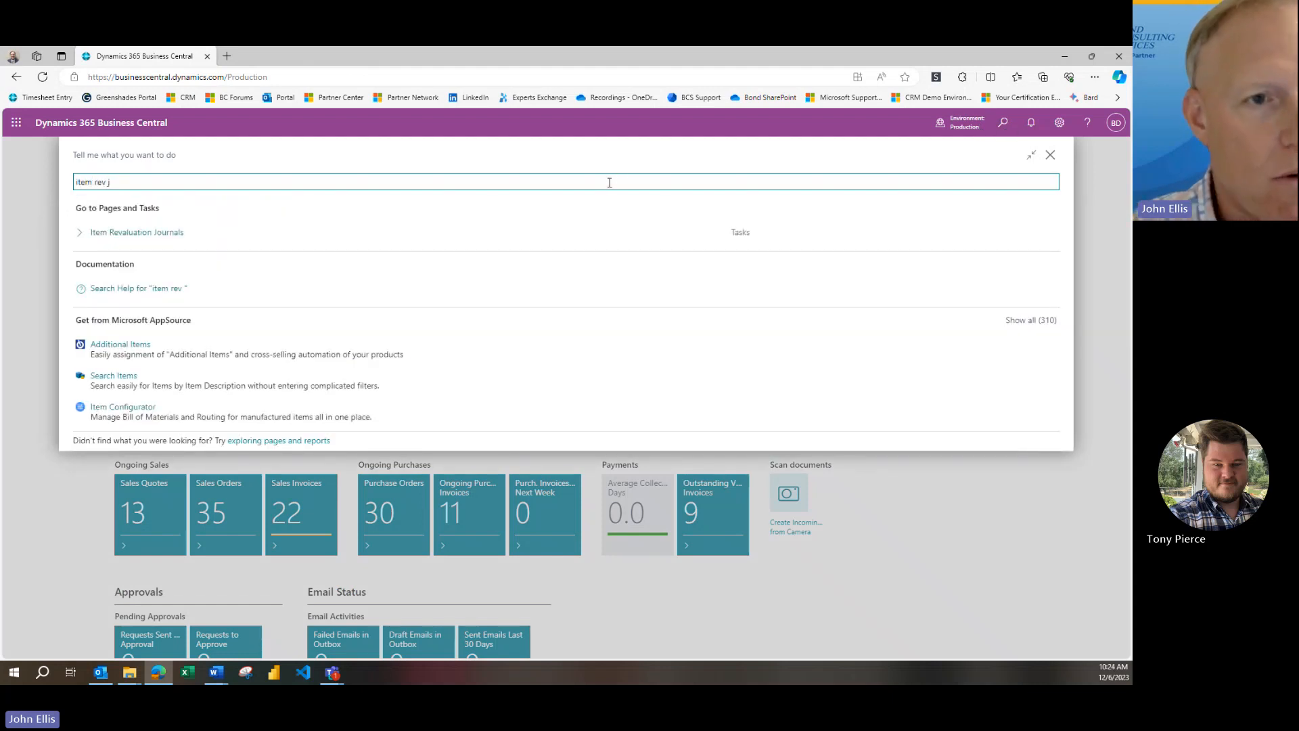
{"action": "left_click", "coordinate": [124, 234]}
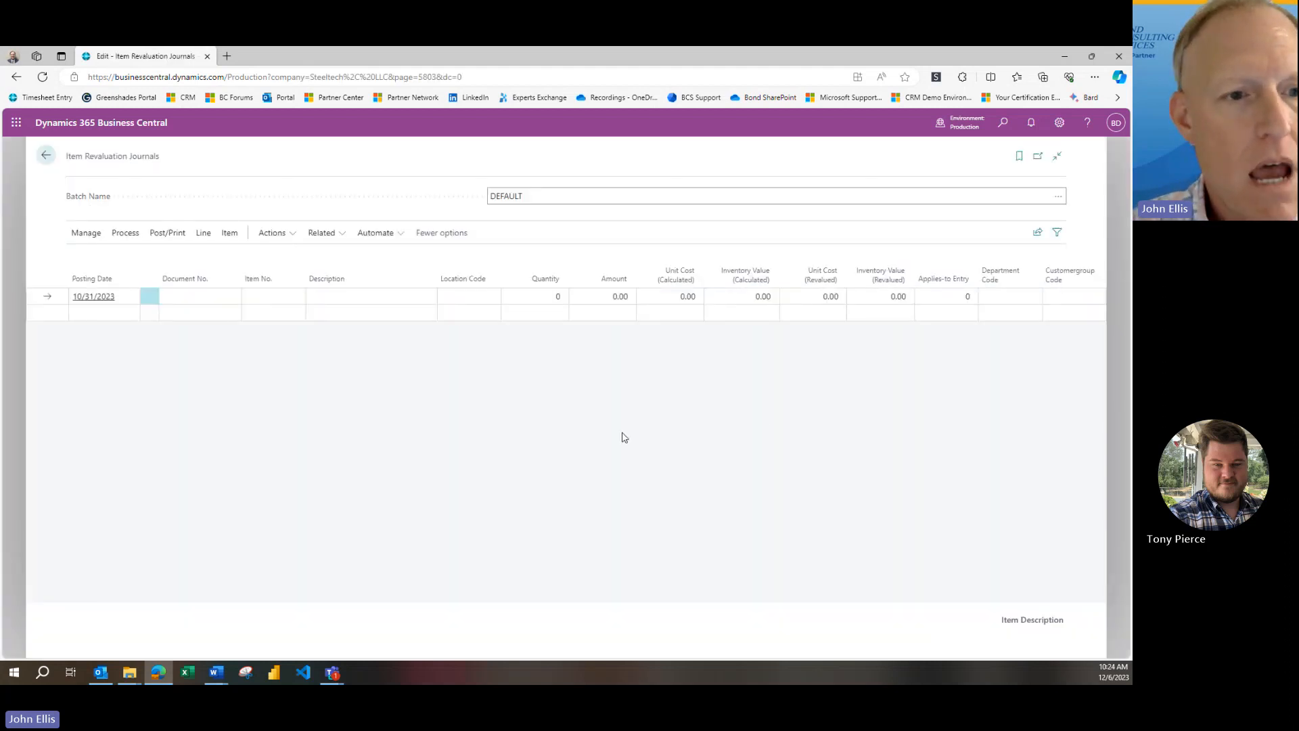
Enter document number REV00001 and item 70096 (CANBERRA Guest Chair, red) on the first revaluation journal line
{"action": "left_click", "coordinate": [199, 295]}
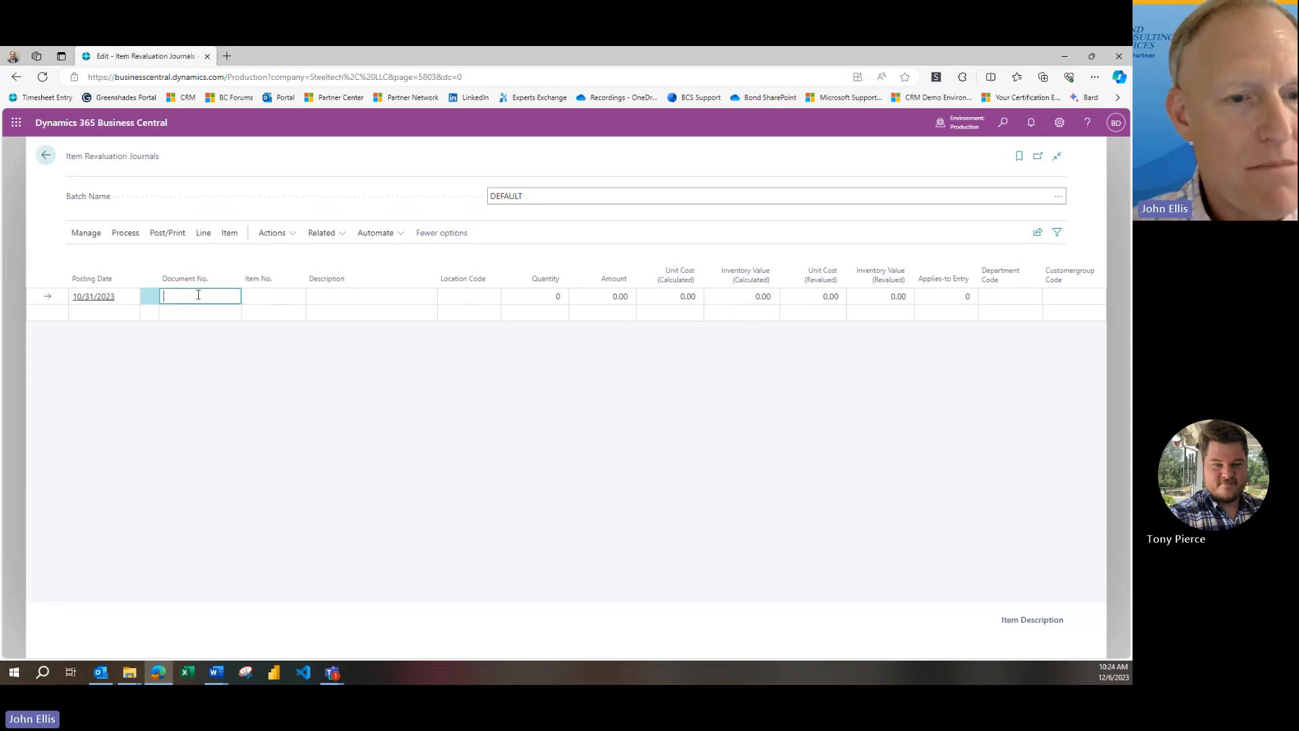
{"action": "type", "text": "REV"}
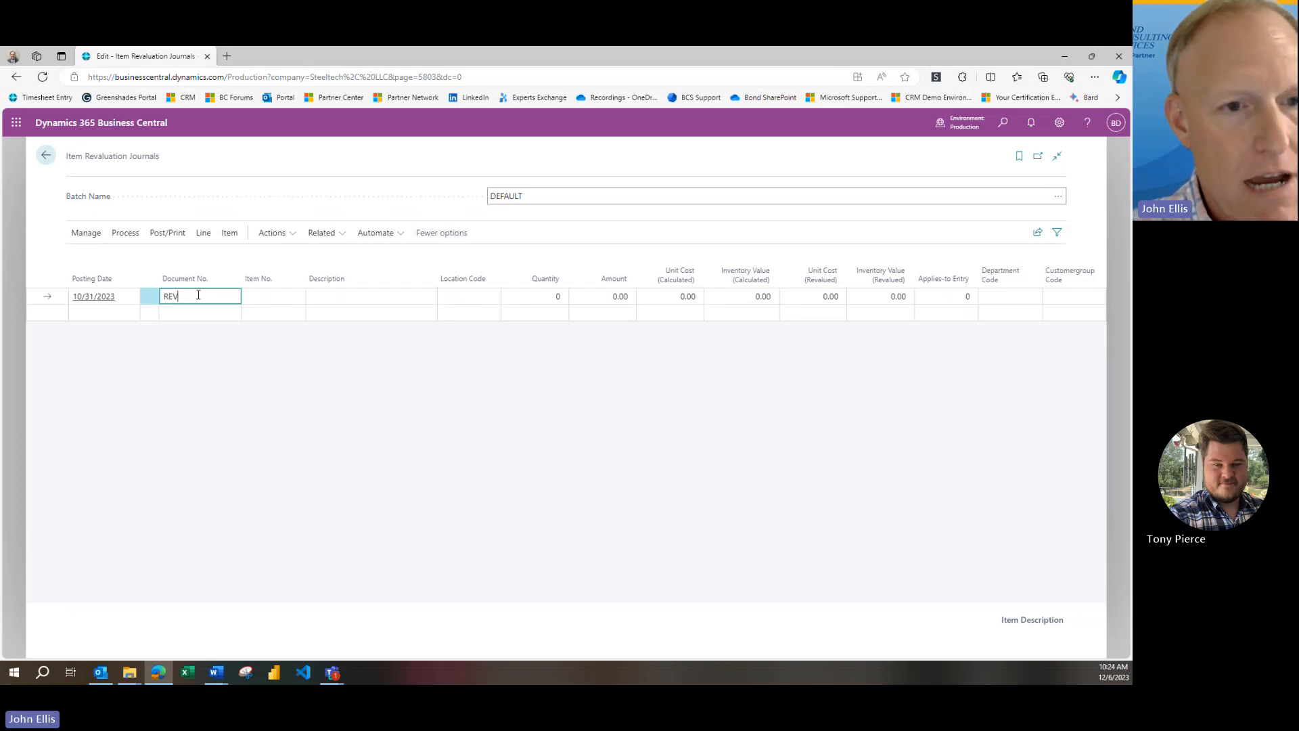
{"action": "type", "text": "00001"}
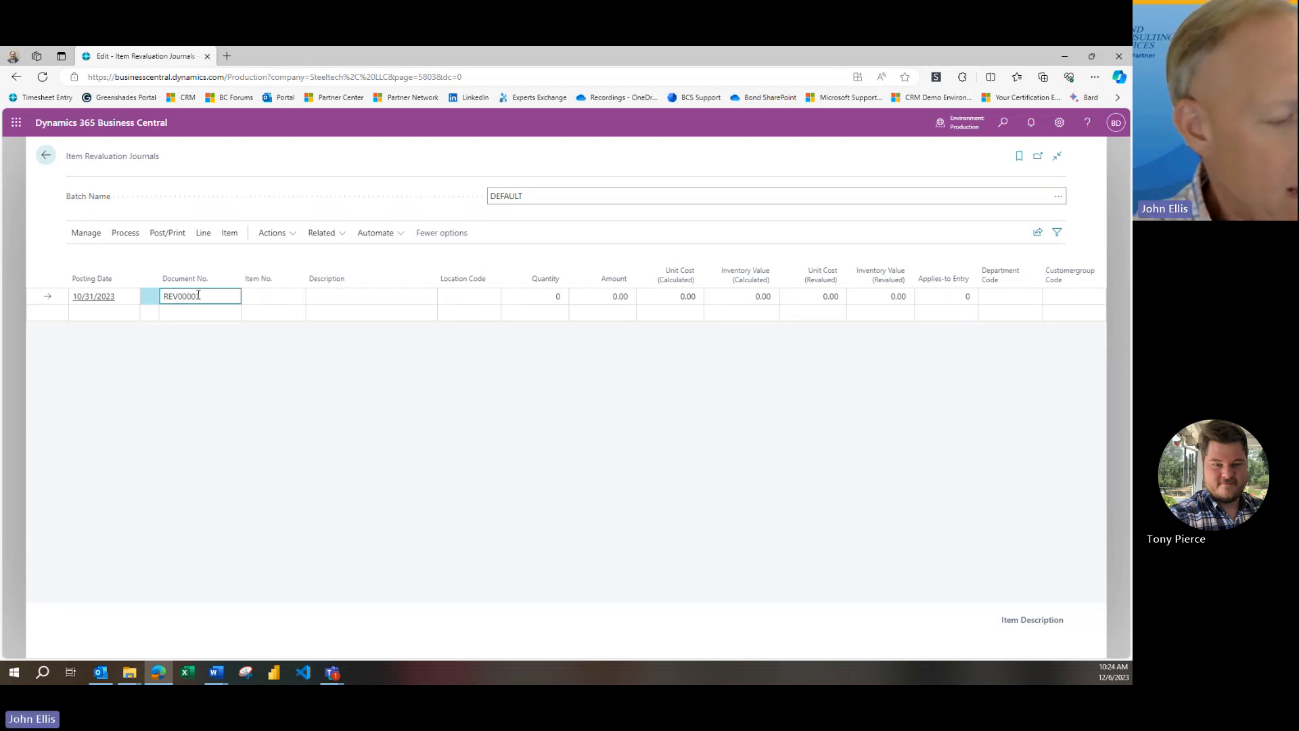
{"action": "key", "text": "Tab"}
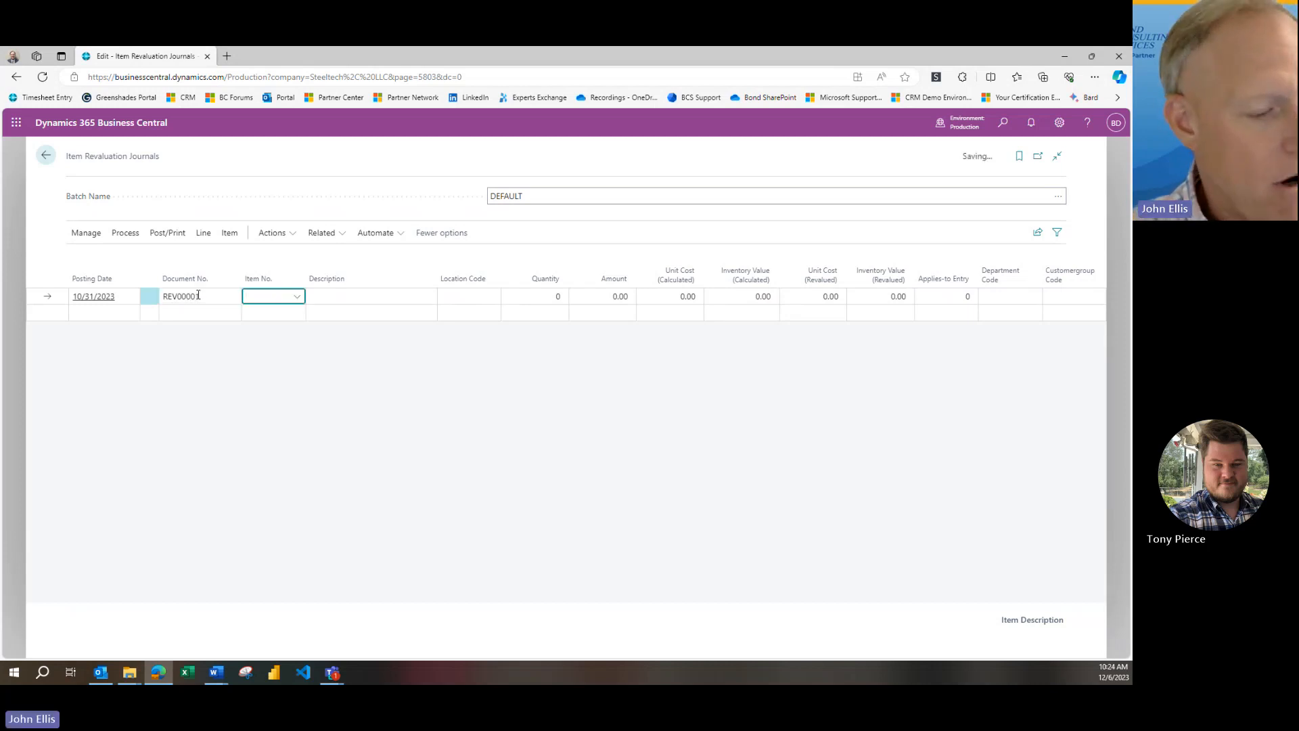
{"action": "type", "text": "70096"}
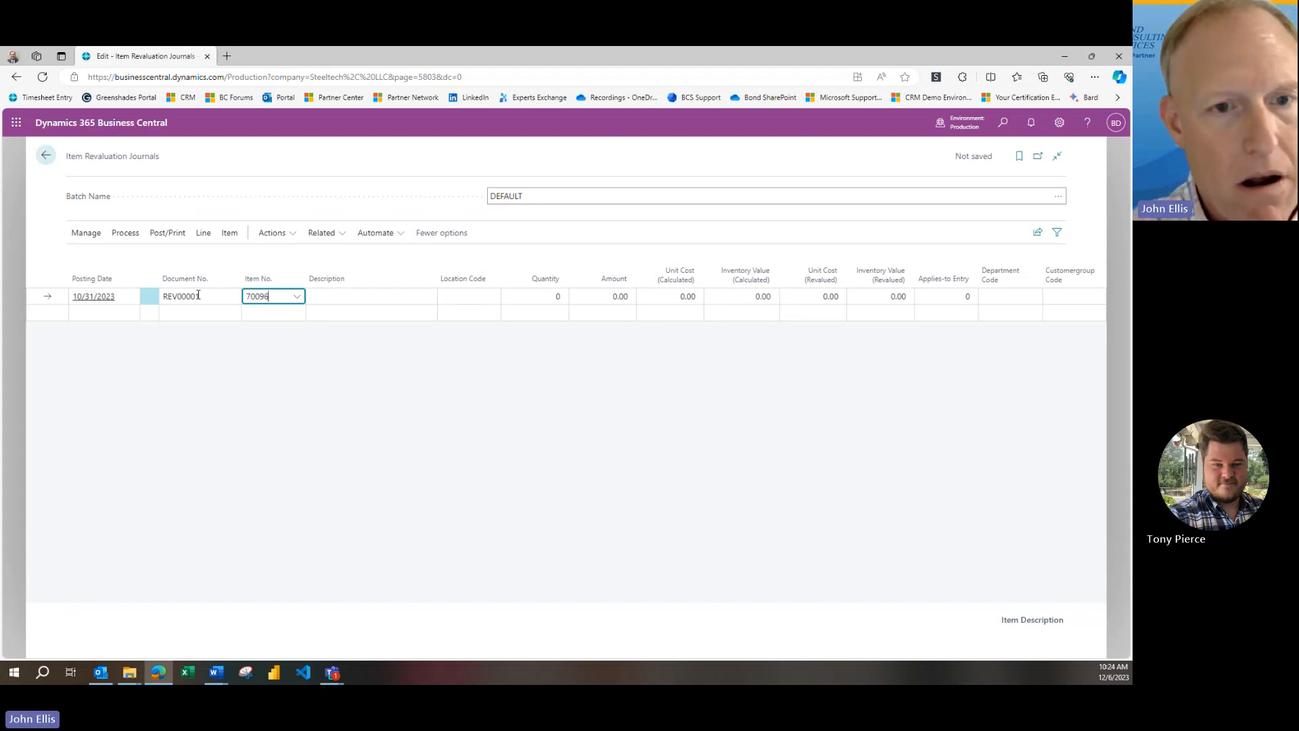
{"action": "key", "text": "Tab"}
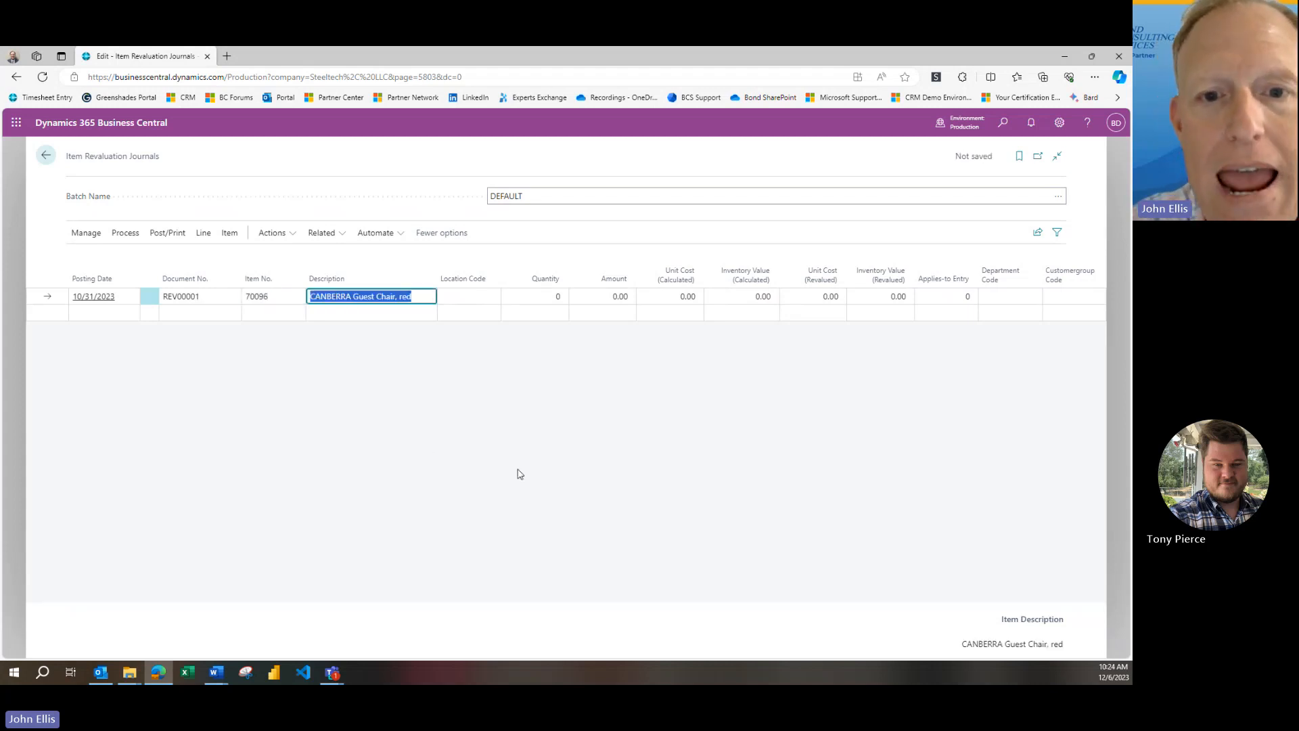
Apply the revaluation line to the guest chair's 10/31/2023 purchase entry of 100 units at location MAIN
{"action": "key", "text": "Return"}
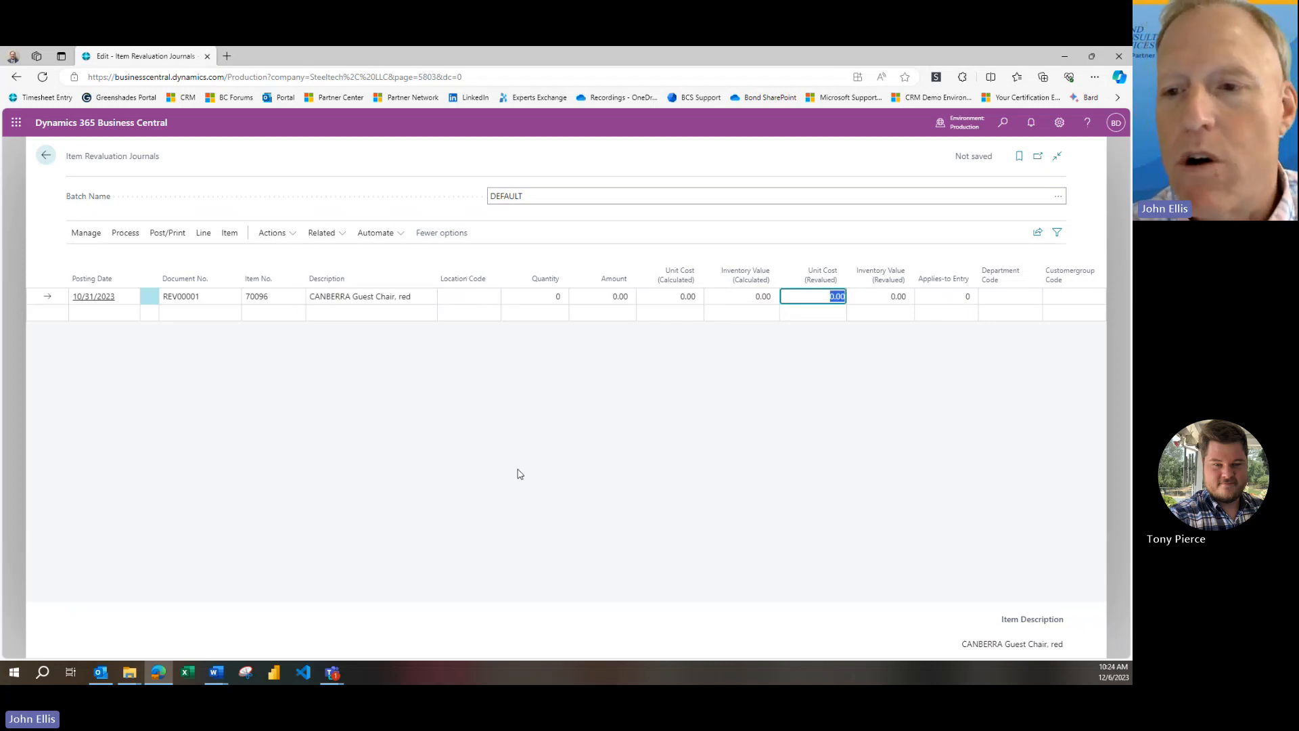
{"action": "key", "text": "Return"}
{"action": "key", "text": "Return"}
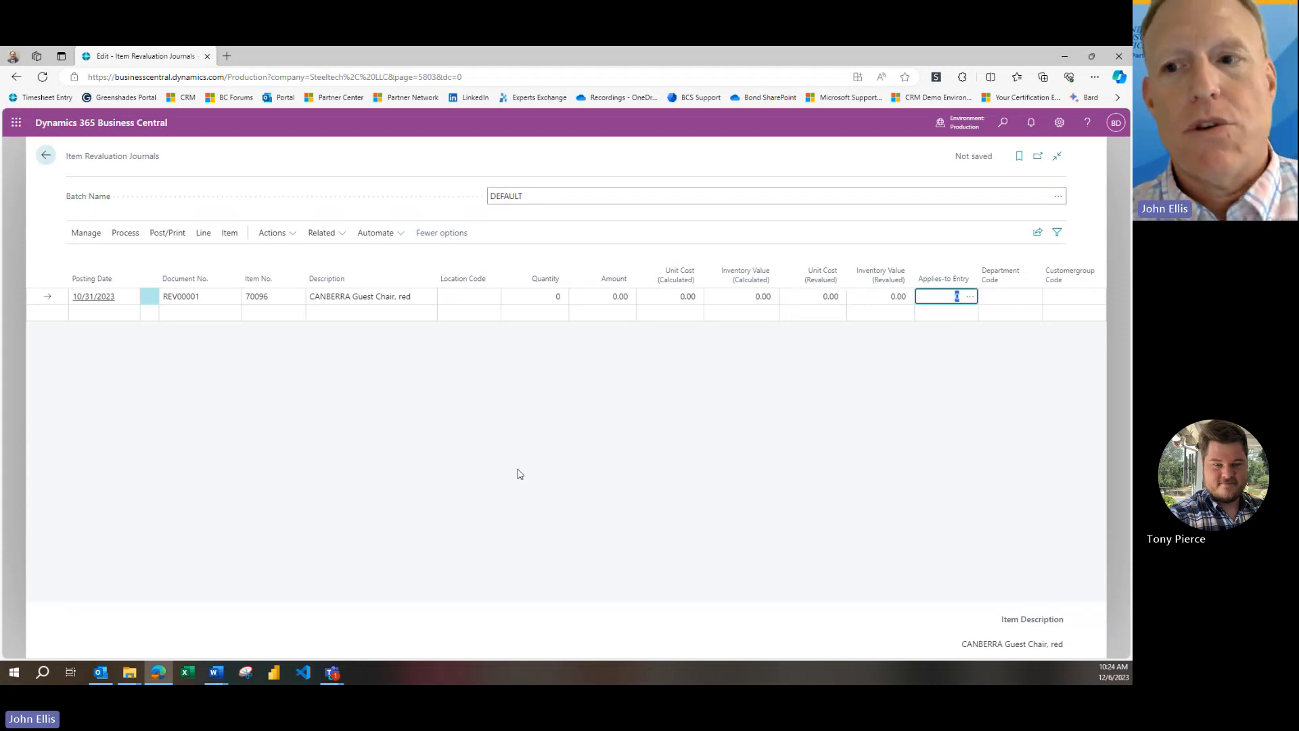
{"action": "left_click", "coordinate": [972, 299]}
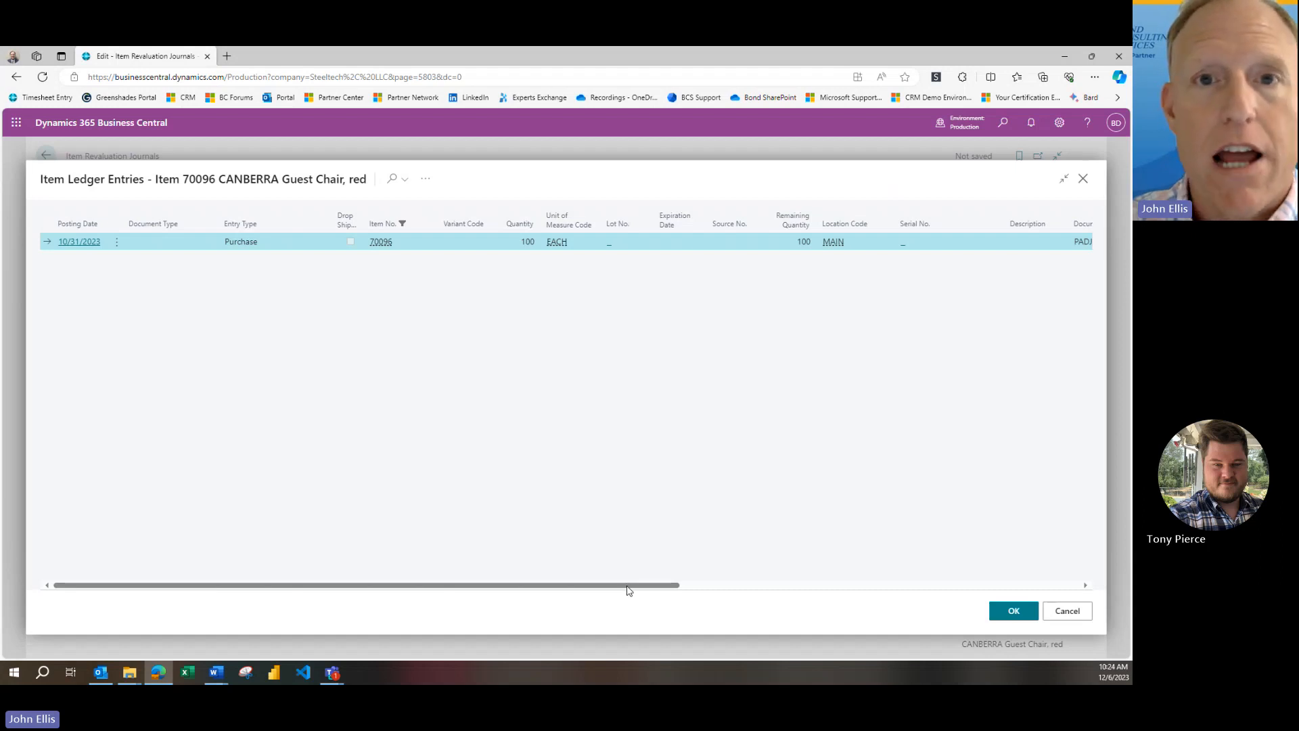
{"action": "left_click", "coordinate": [1008, 612]}
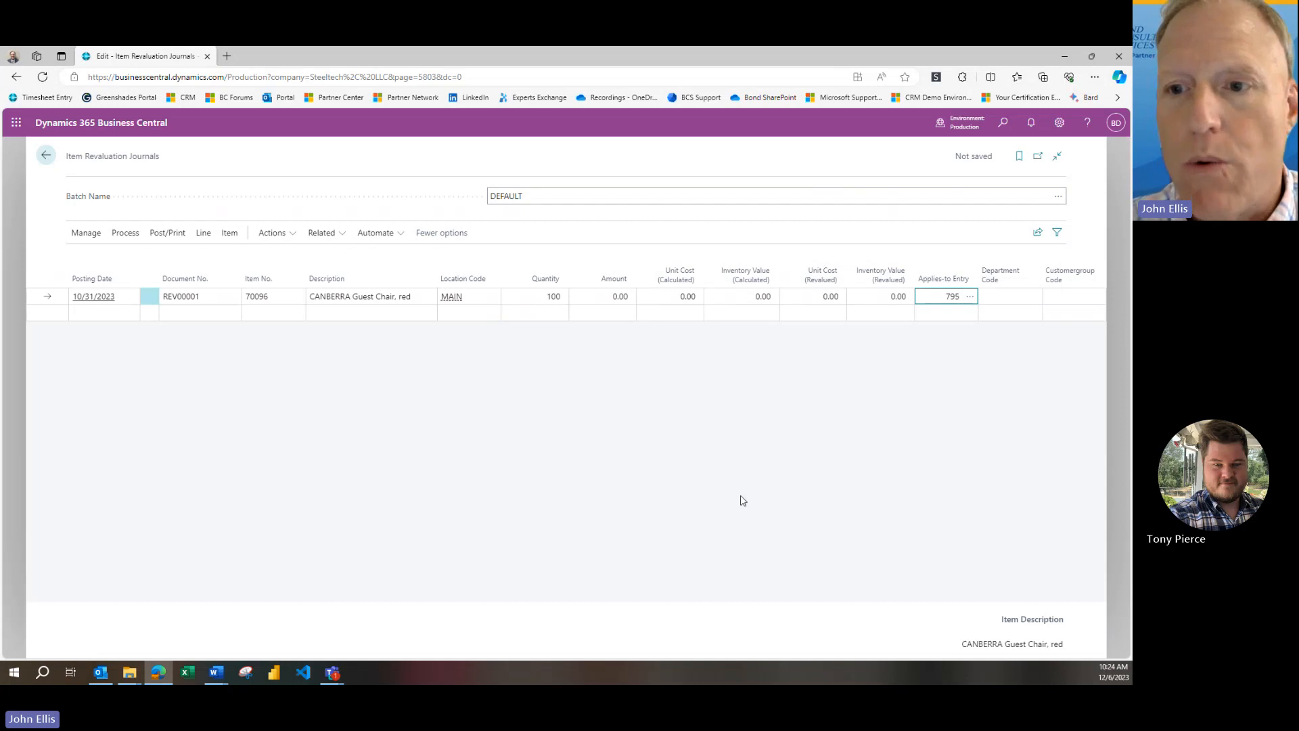
Set the revalued unit cost of the guest chair line to 50.00
{"action": "left_click", "coordinate": [815, 295]}
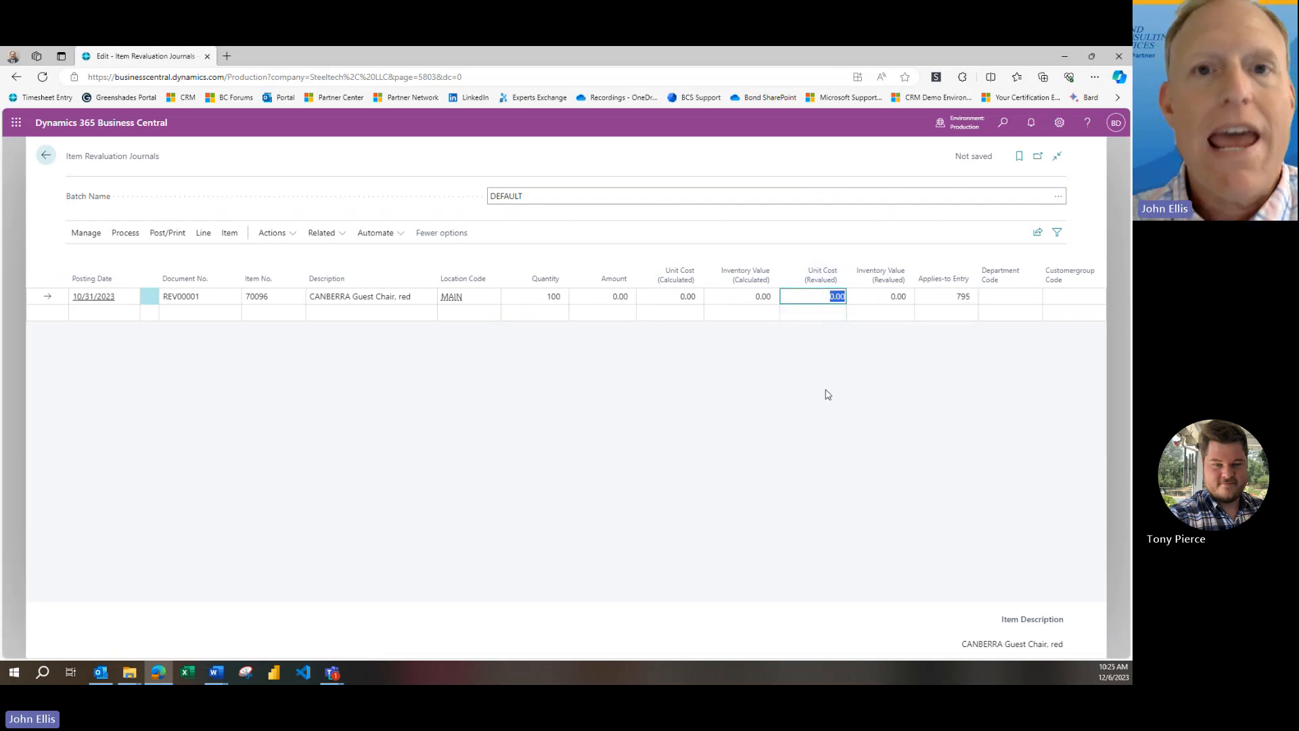
{"action": "type", "text": "50"}
{"action": "key", "text": "Tab"}
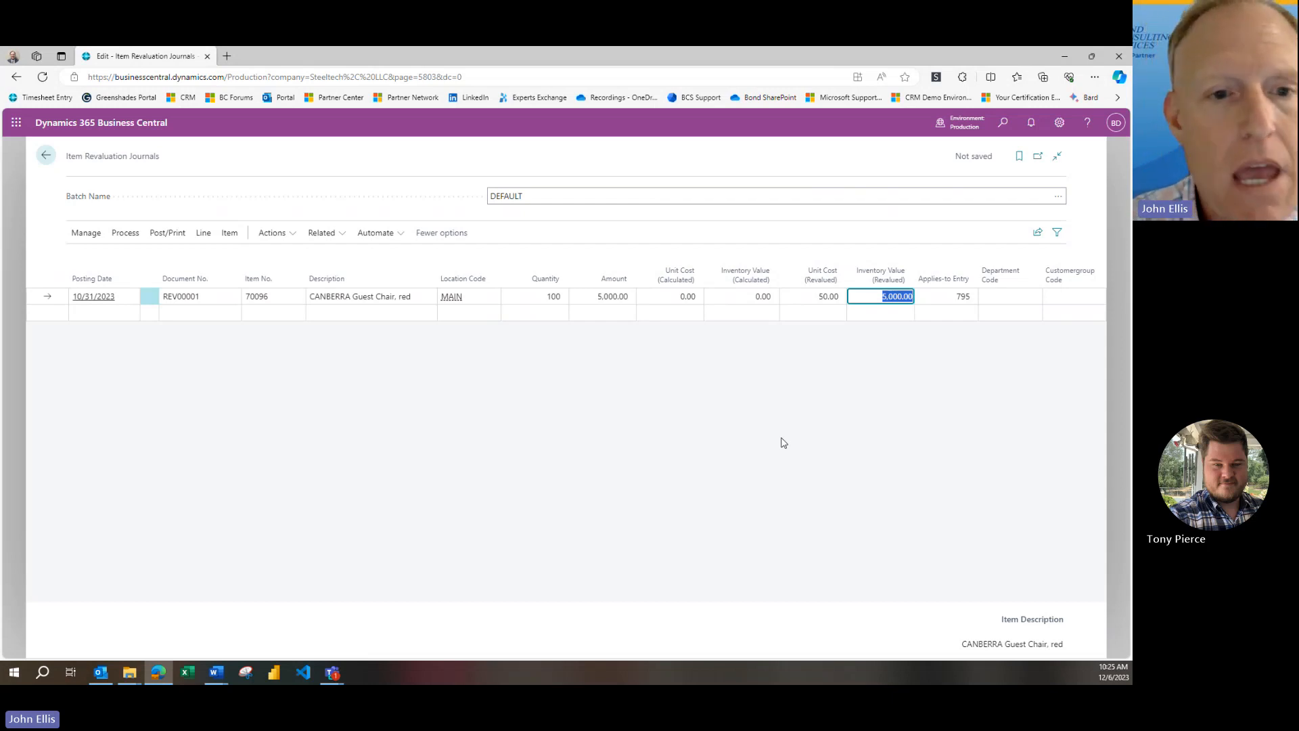
Post the item revaluation journal line and return to the home page
{"action": "left_click", "coordinate": [157, 232]}
{"action": "left_click", "coordinate": [91, 258]}
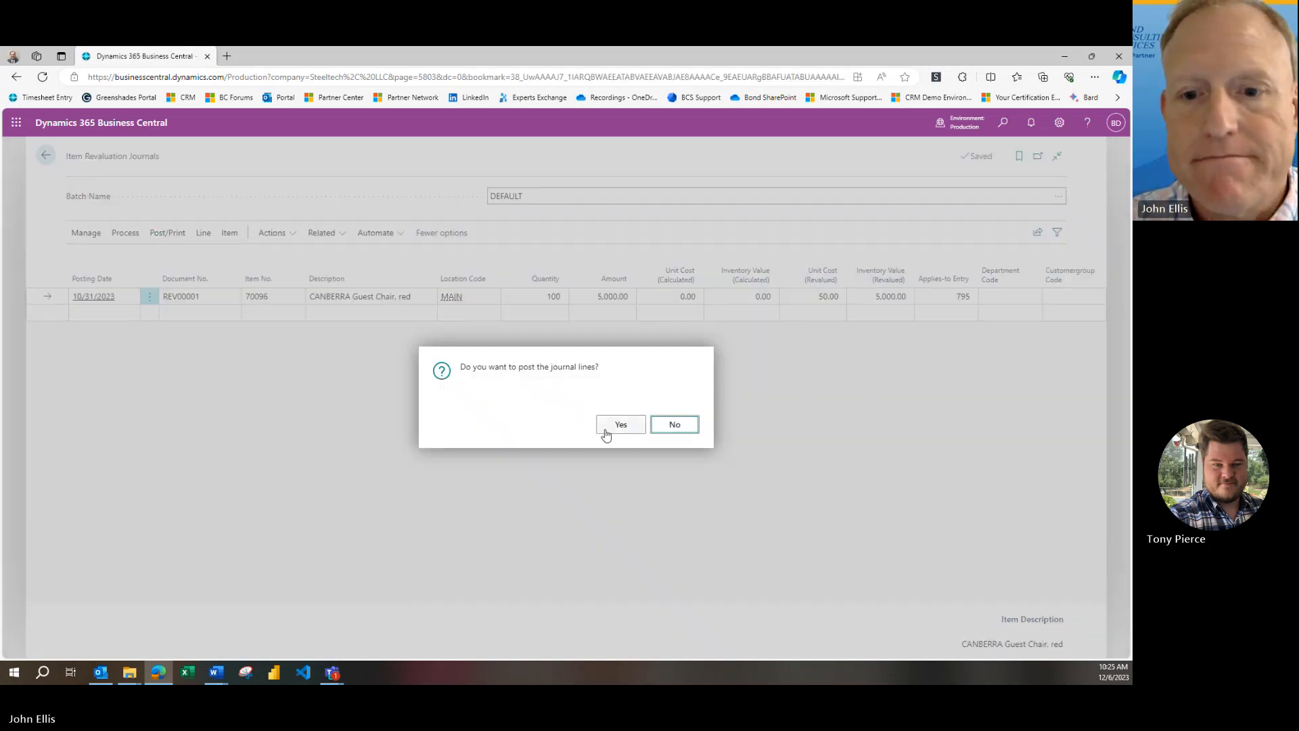
{"action": "left_click", "coordinate": [606, 431]}
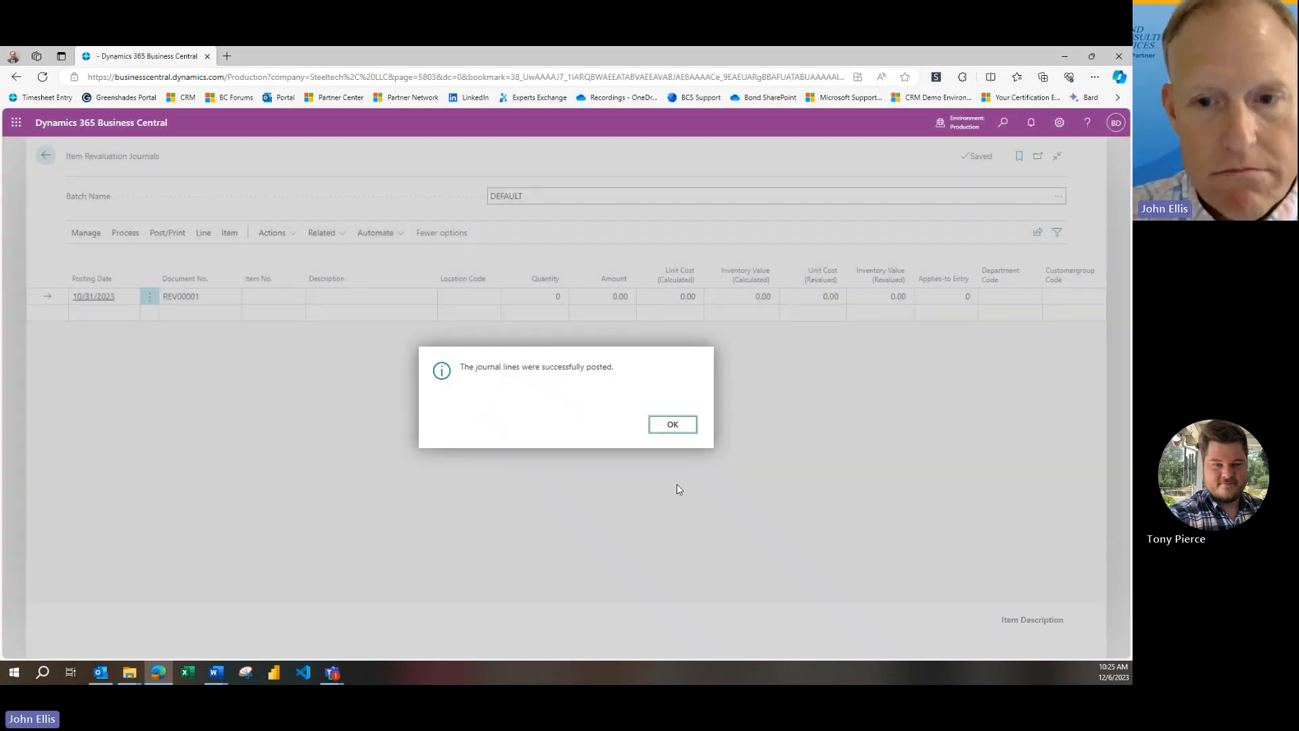
{"action": "left_click", "coordinate": [684, 432]}
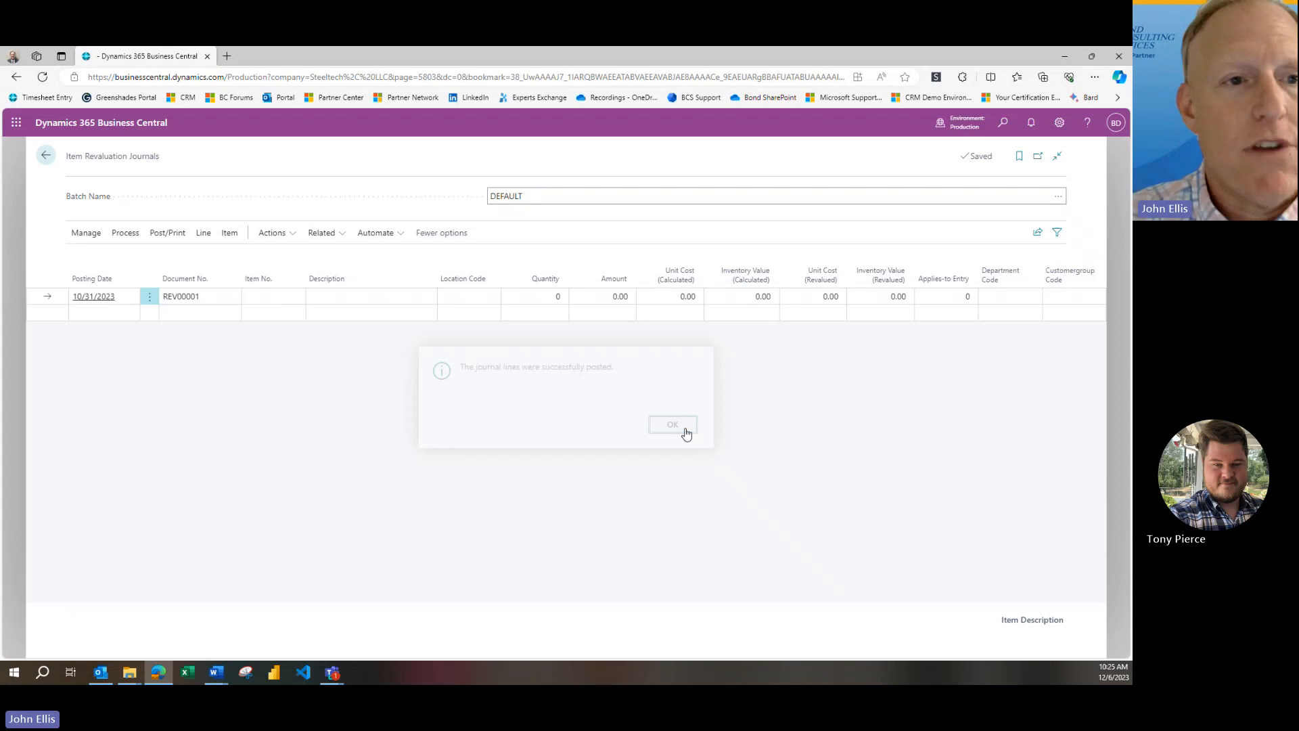
{"action": "left_click", "coordinate": [67, 163]}
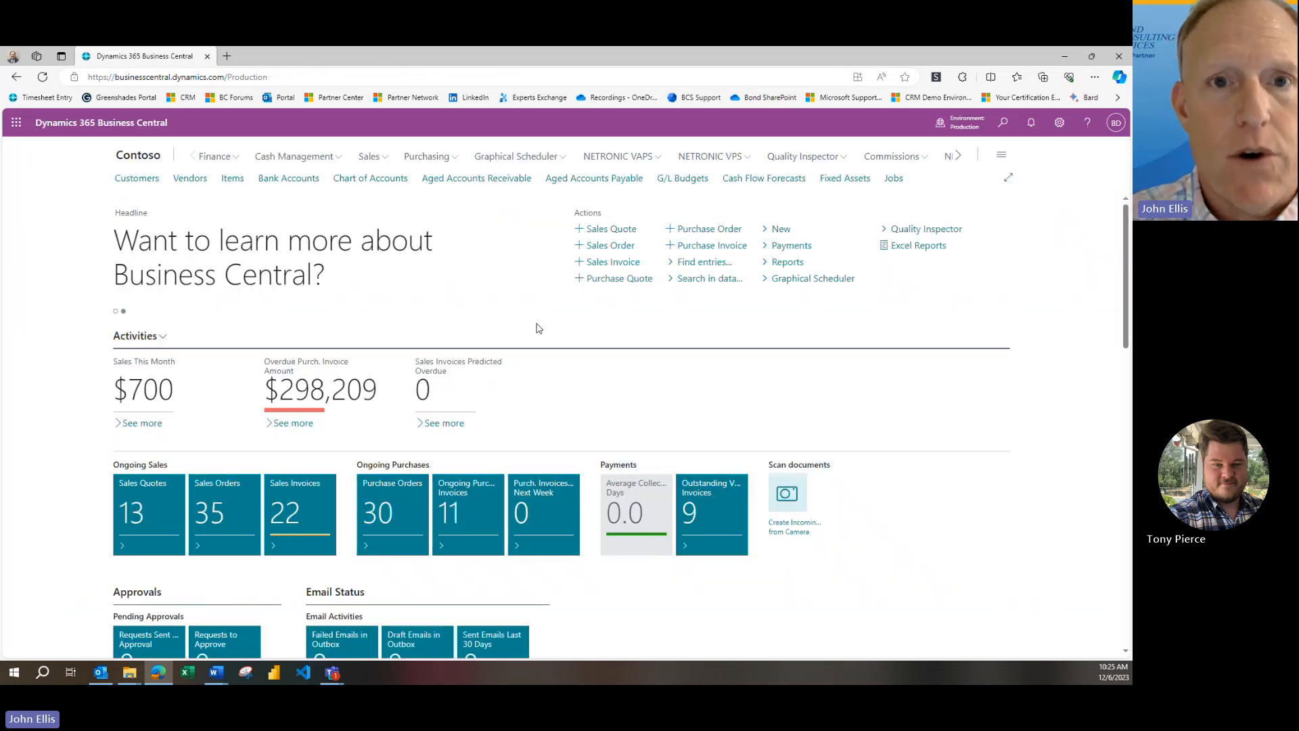
Sort the sales invoices list by number in descending order and open the Trey Research invoice posted 11/22/2023
{"action": "left_click", "coordinate": [383, 159]}
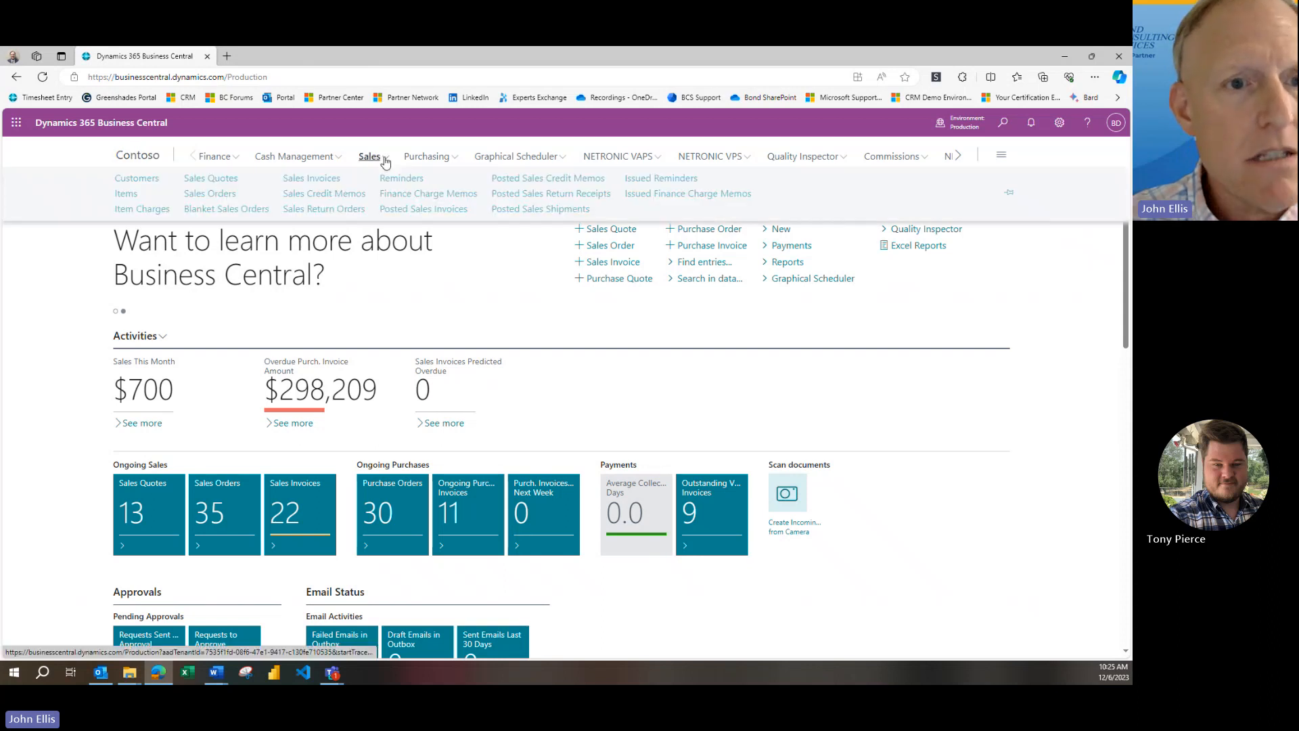
{"action": "left_click", "coordinate": [312, 179]}
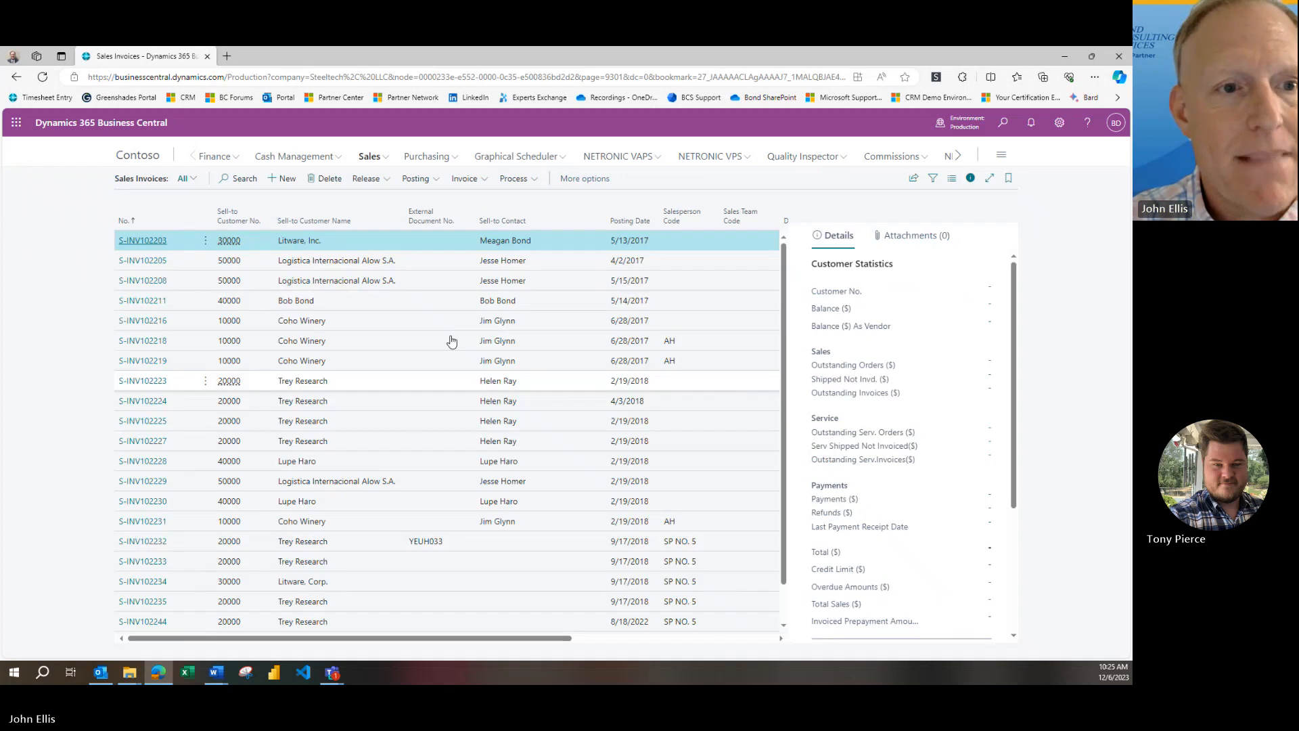
{"action": "left_click", "coordinate": [190, 225]}
{"action": "left_click", "coordinate": [176, 262]}
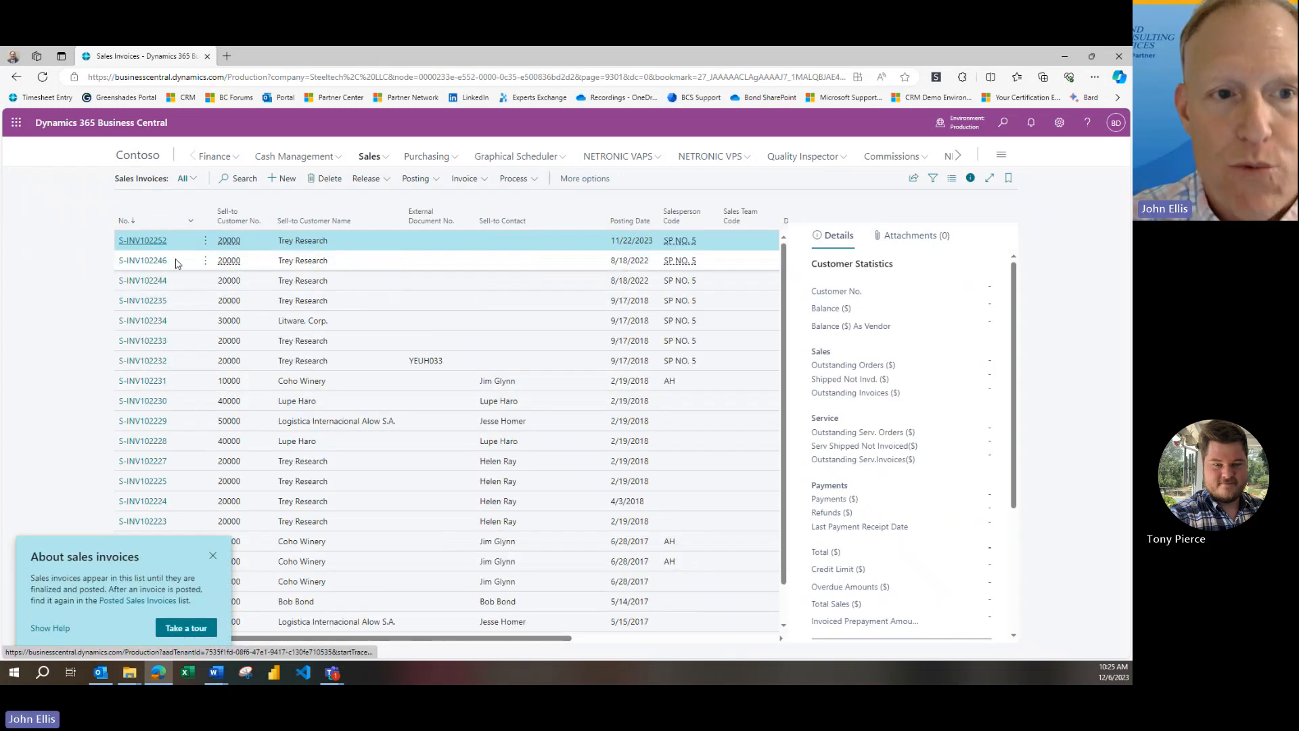
{"action": "left_click", "coordinate": [213, 556]}
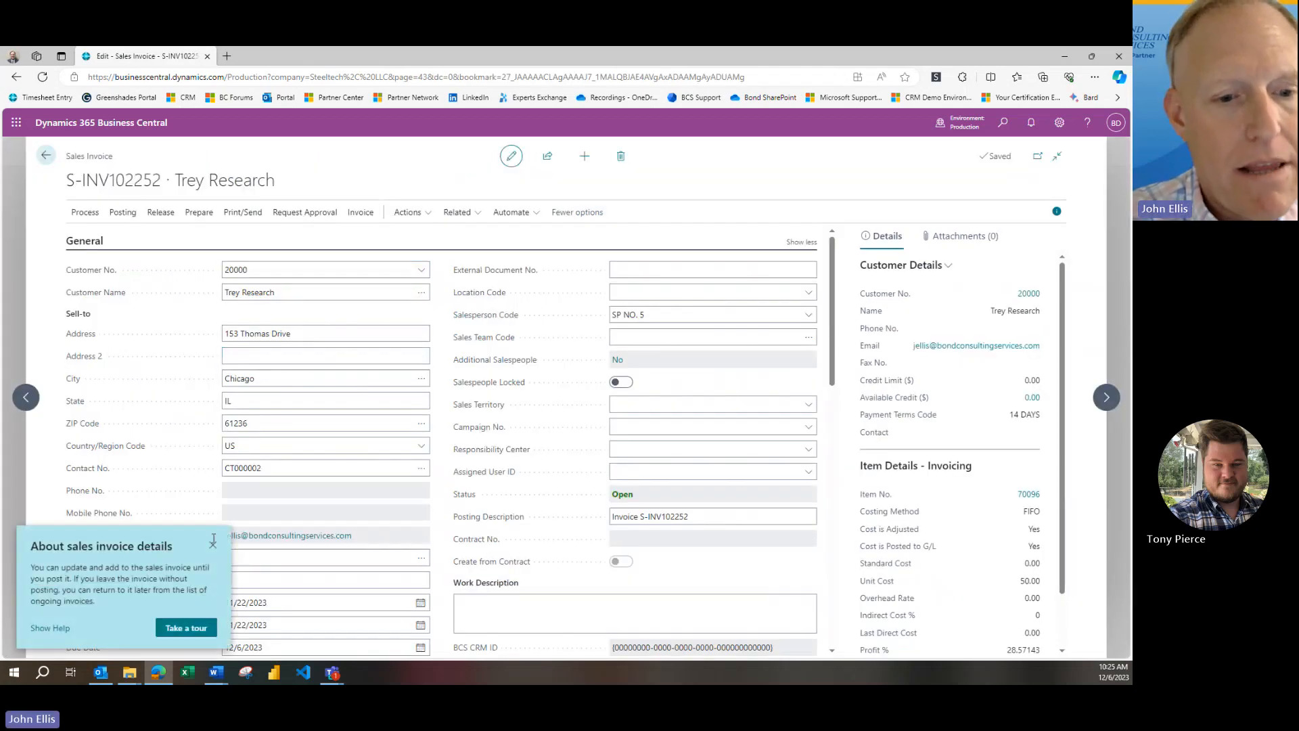
Dismiss the invoice details tip, check the guest chair line, and run a posting preview of the sales invoice
{"action": "left_click", "coordinate": [214, 542]}
{"action": "scroll", "coordinate": [187, 528], "scroll_direction": "down", "scroll_amount": 4}
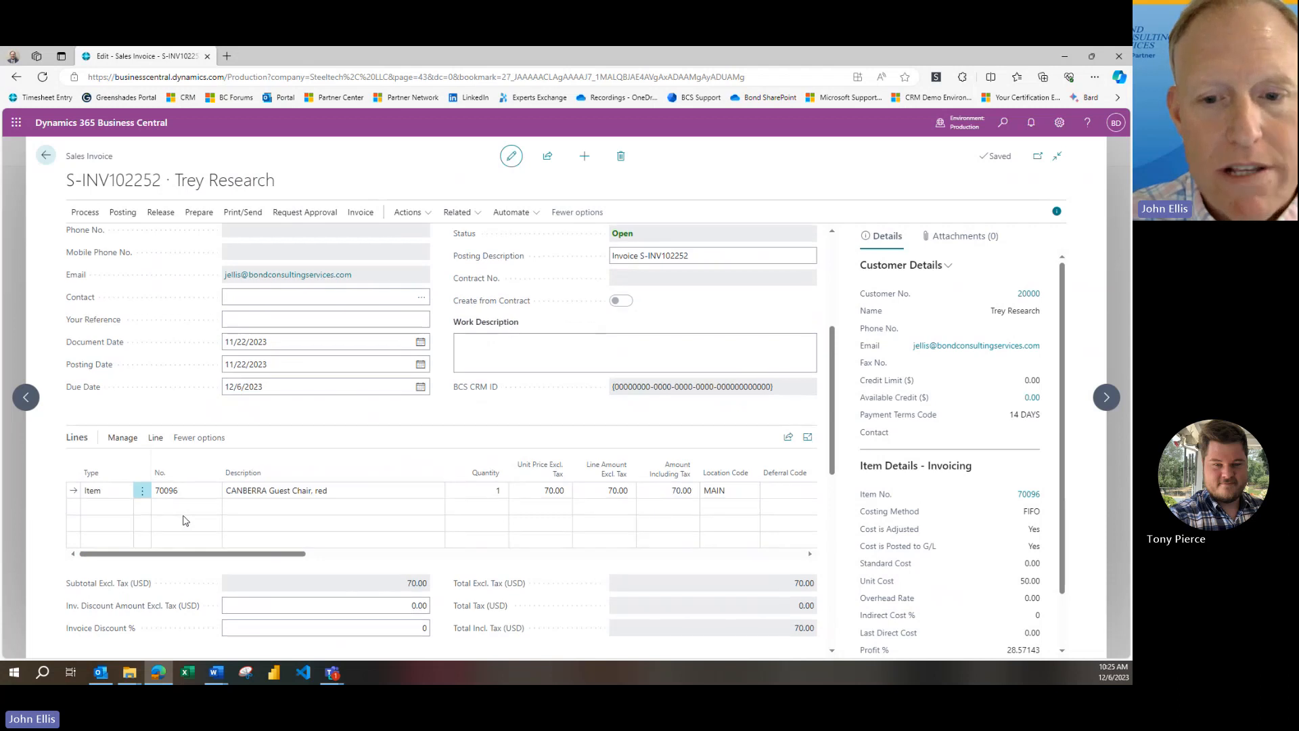
{"action": "left_click", "coordinate": [186, 520]}
{"action": "scroll", "coordinate": [183, 520], "scroll_direction": "up", "scroll_amount": 4}
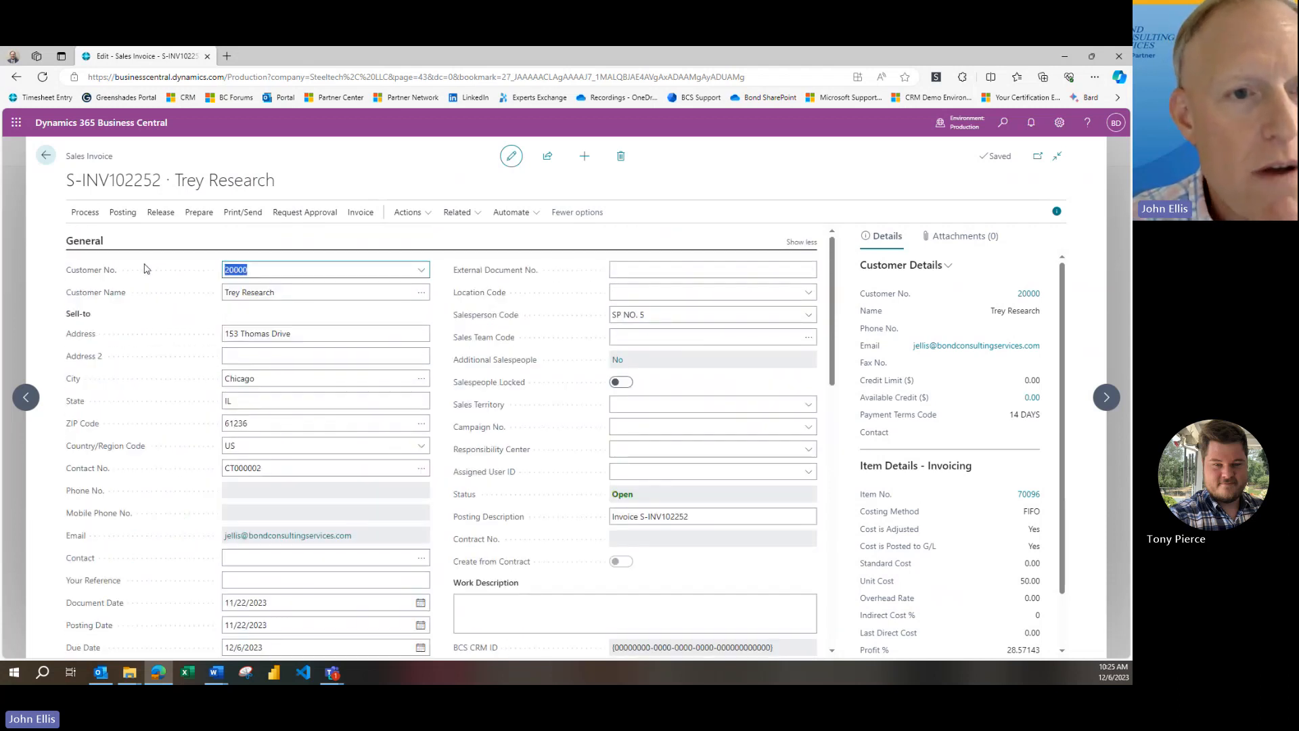
{"action": "left_click", "coordinate": [132, 215]}
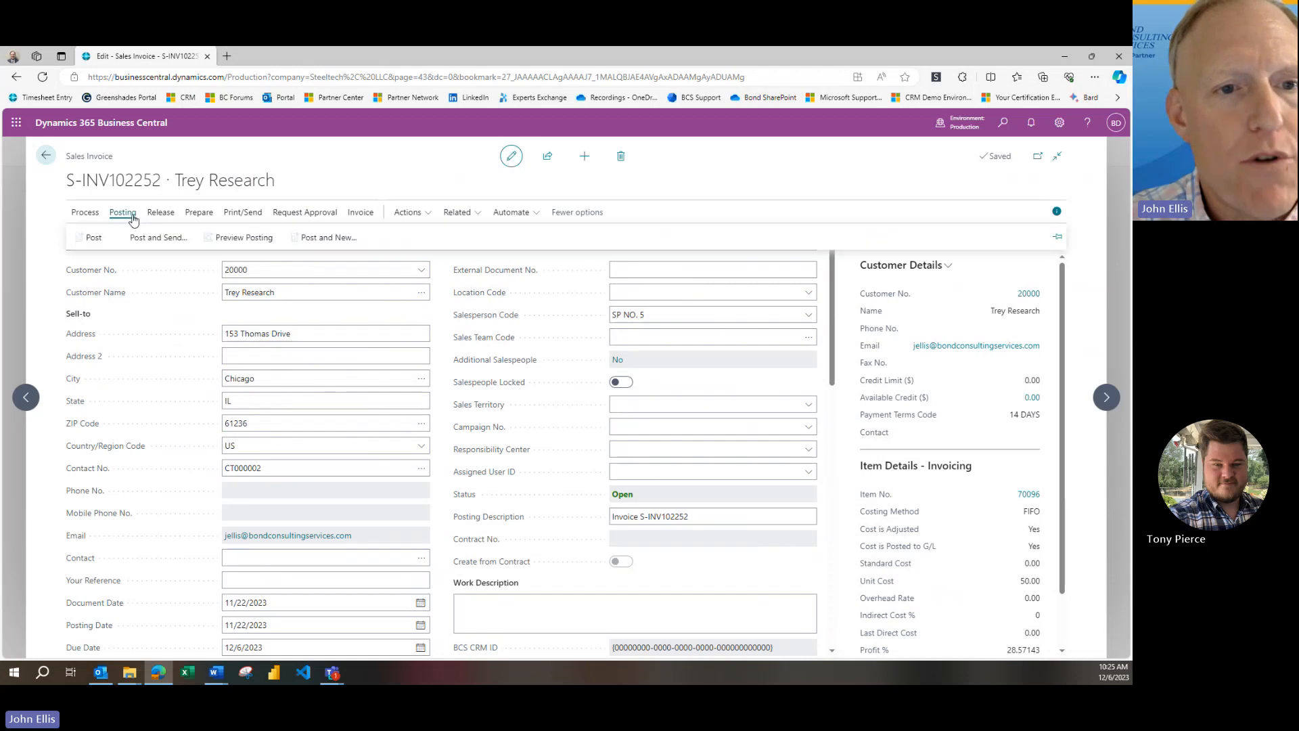
{"action": "left_click", "coordinate": [237, 238]}
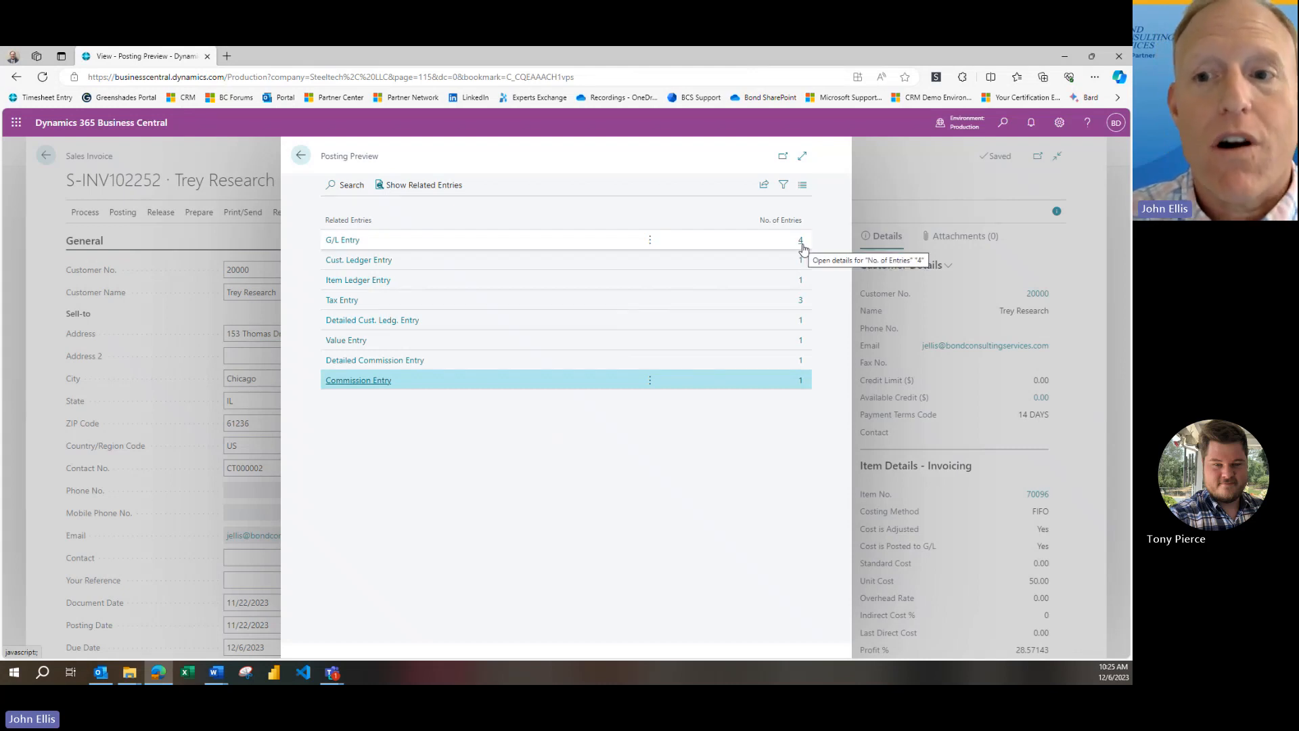
Examine the previewed G/L entries for the Inventory, Cost of Materials, Income, Product Sales and Accounts Receivable accounts
{"action": "left_click", "coordinate": [802, 247]}
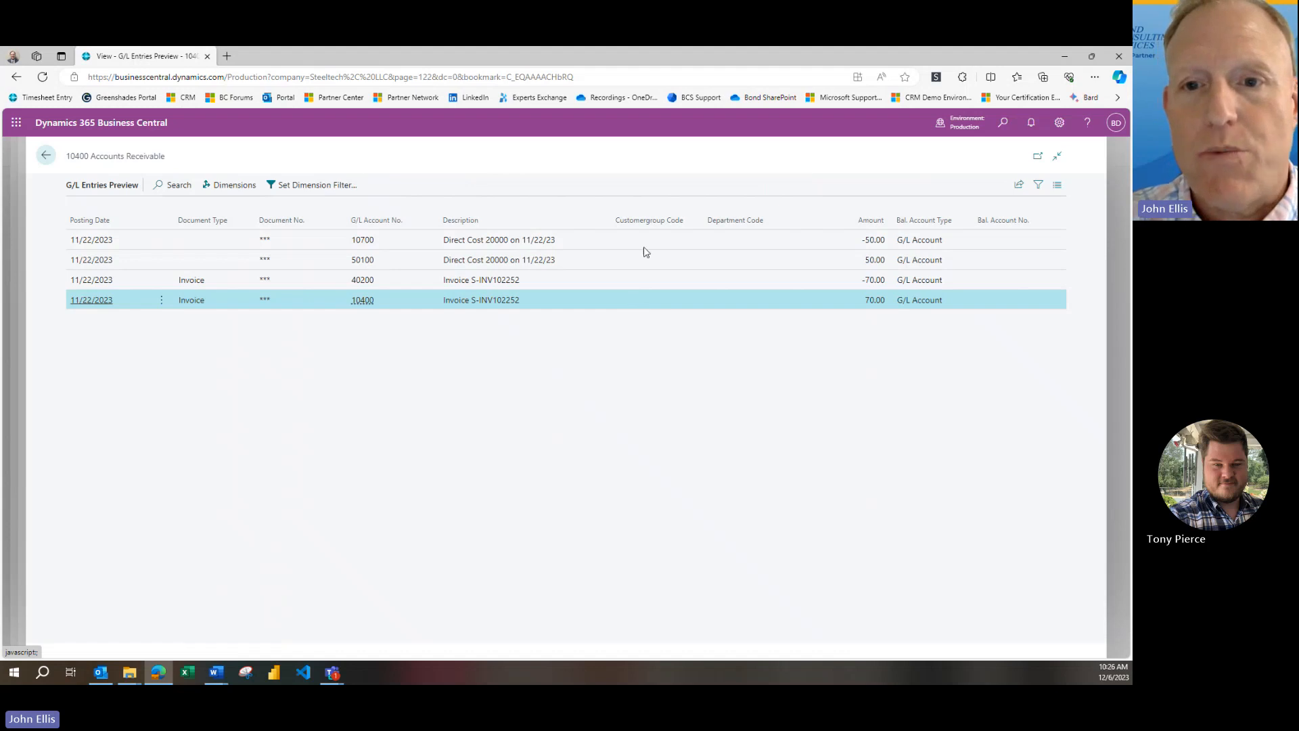
{"action": "left_click", "coordinate": [670, 244]}
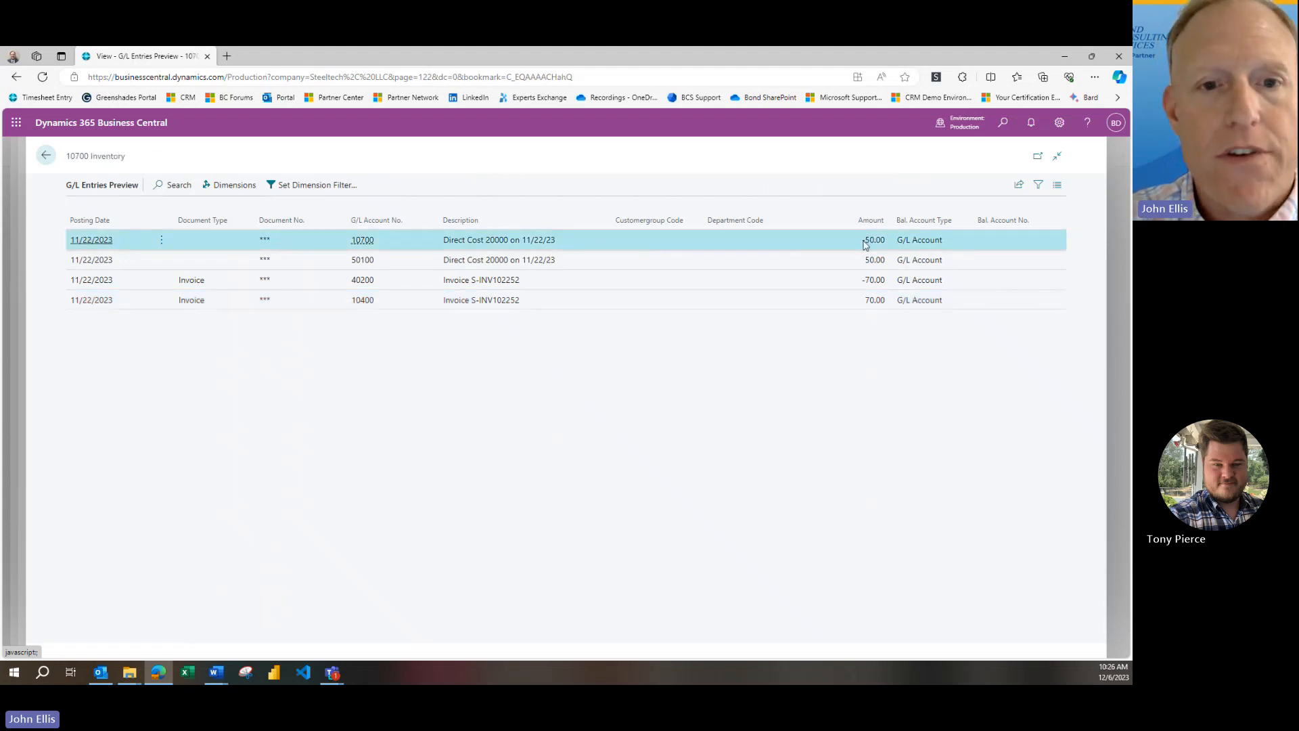
{"action": "left_click", "coordinate": [866, 261]}
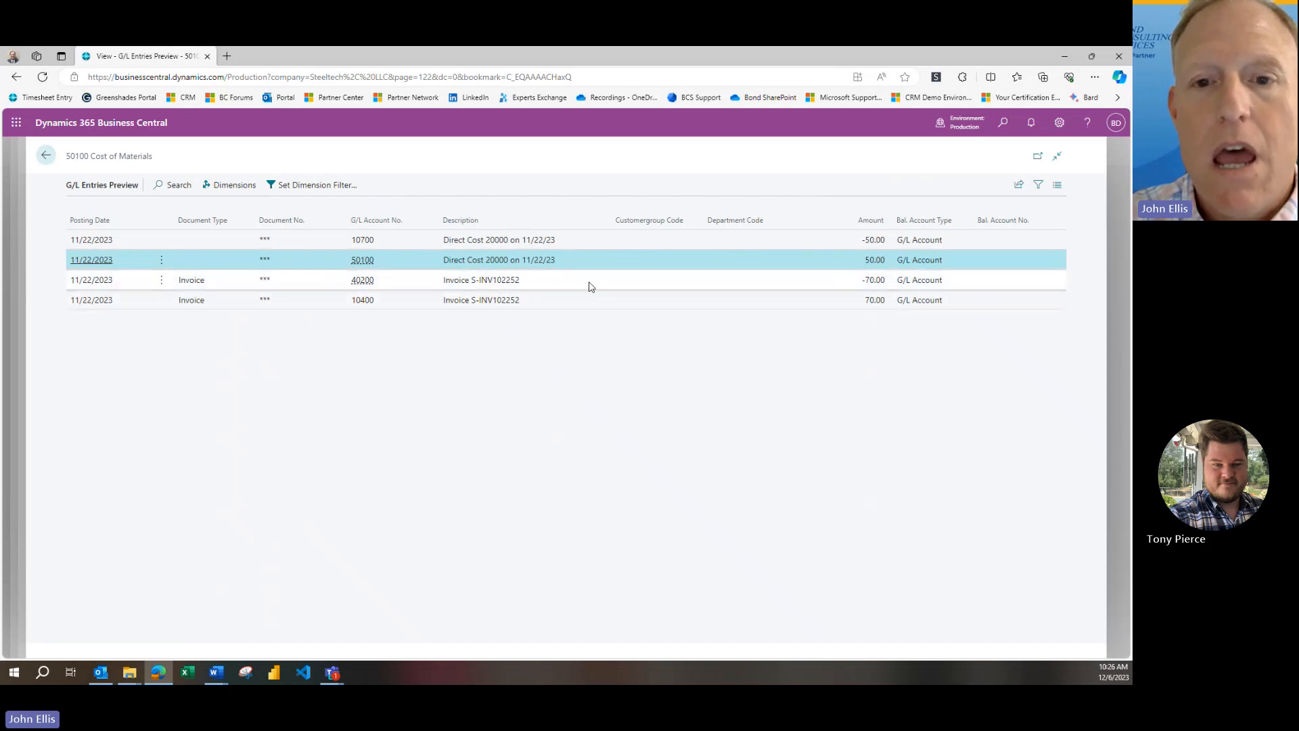
{"action": "left_click", "coordinate": [429, 286]}
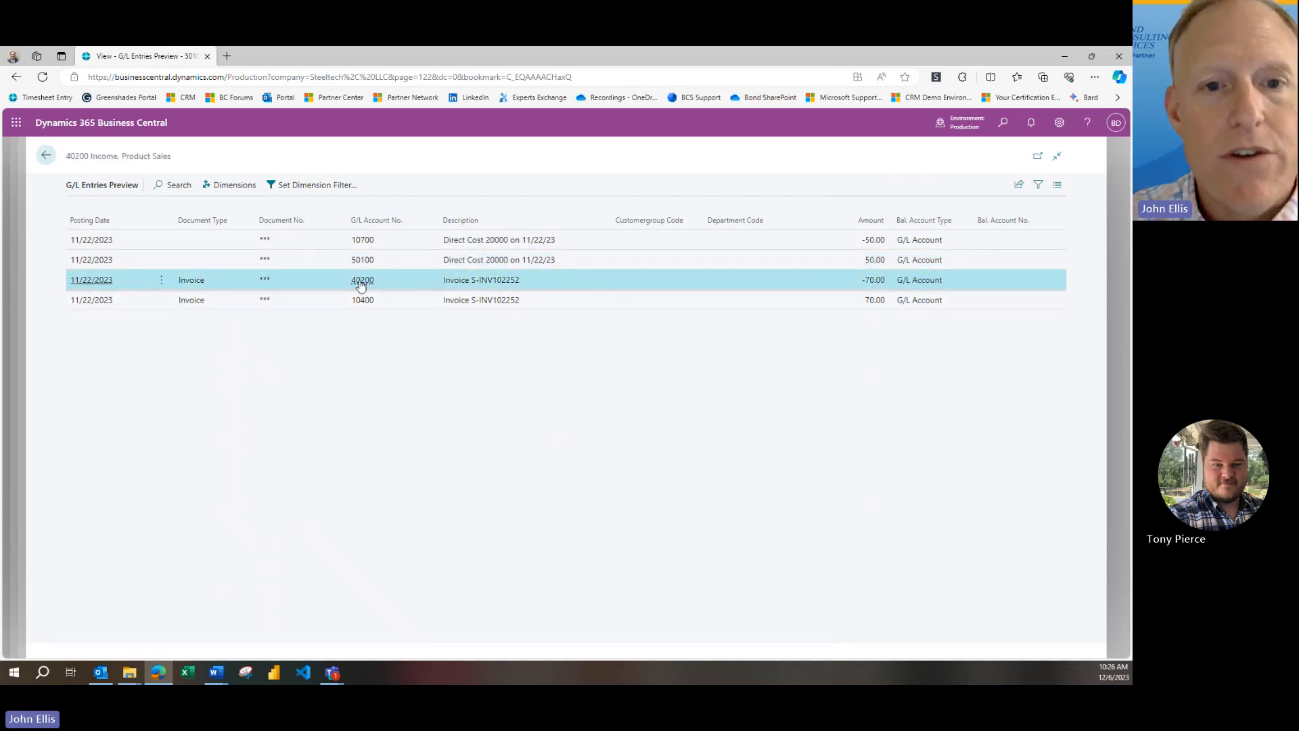
{"action": "mouse_move", "coordinate": [361, 285]}
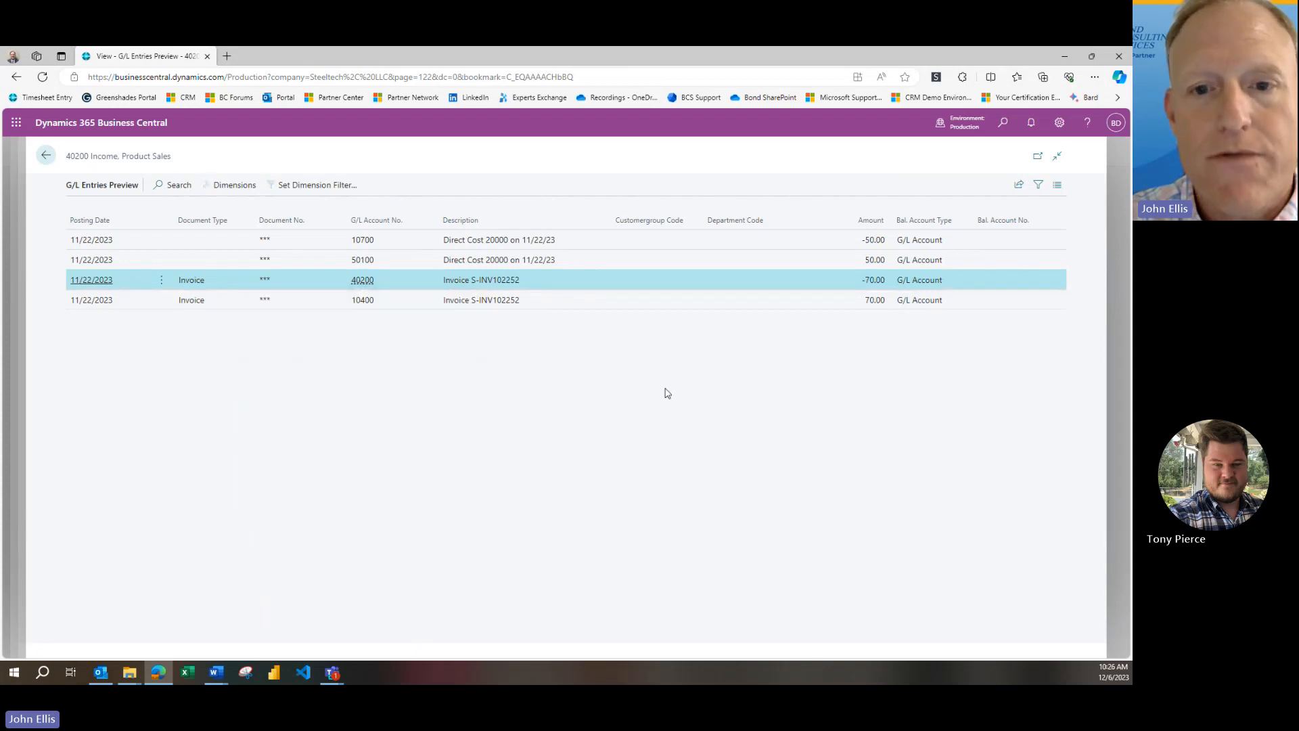
{"action": "left_click", "coordinate": [363, 306]}
{"action": "mouse_move", "coordinate": [363, 304]}
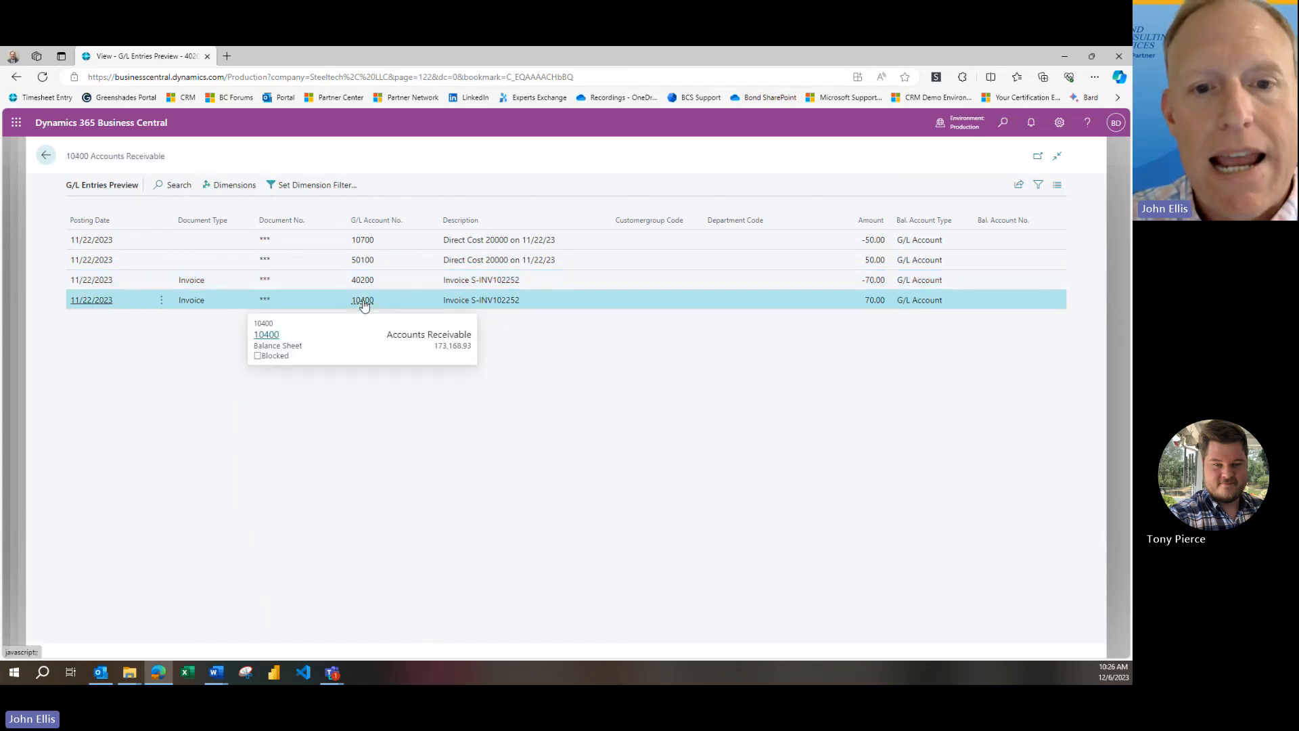